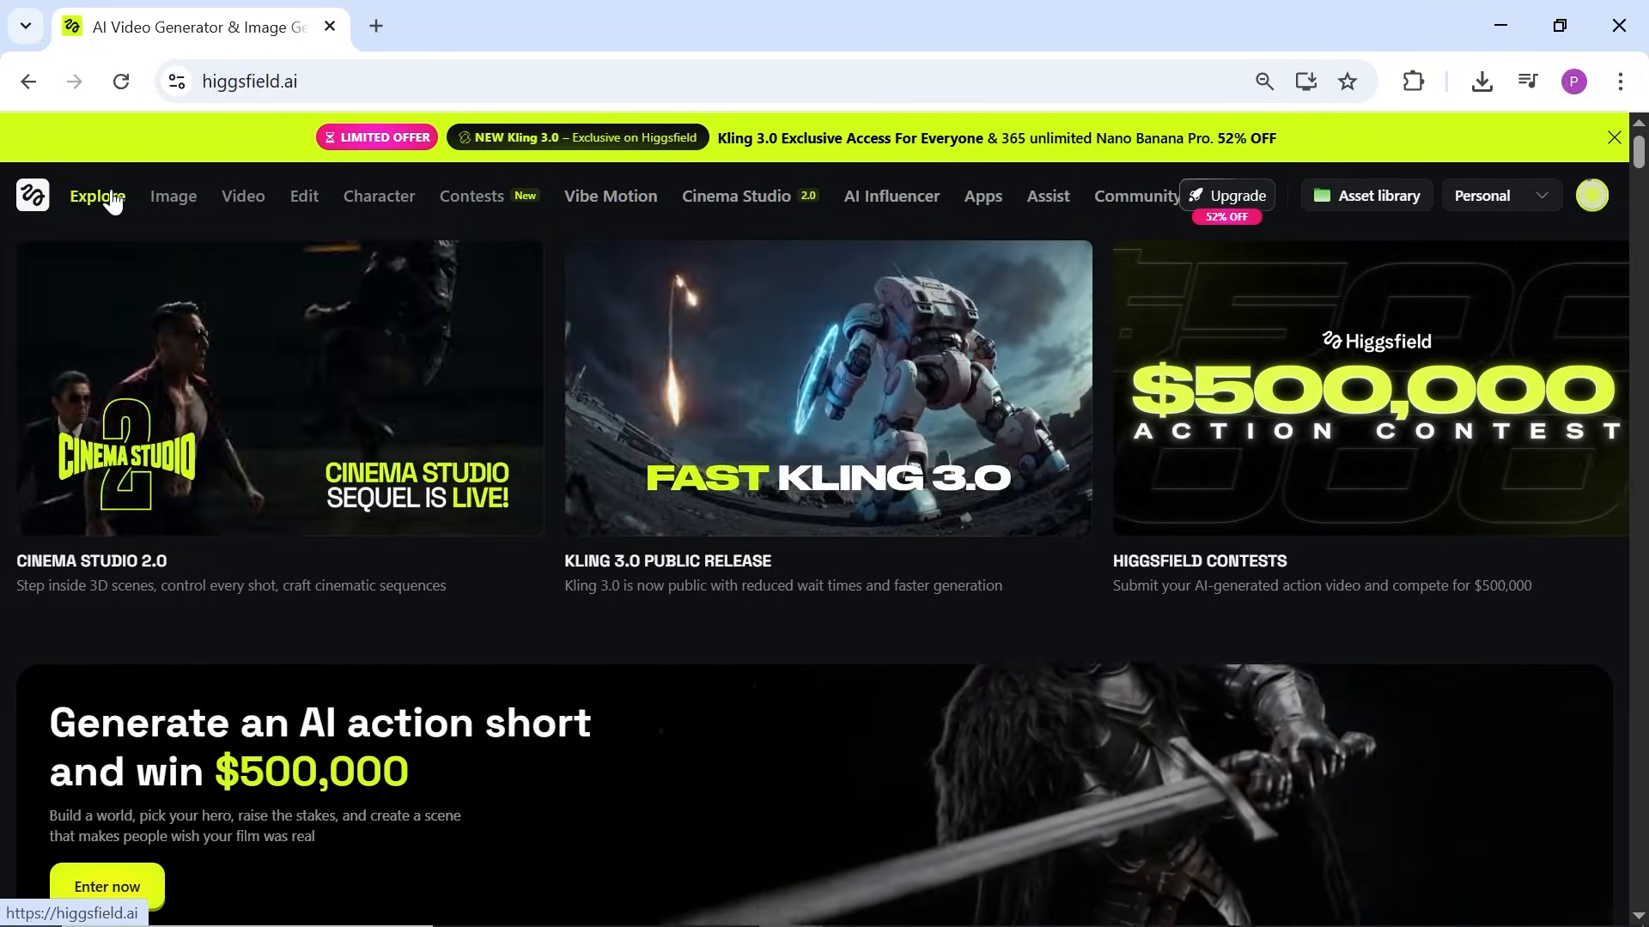
Step: Browse the Image, Video and Edit navigation menus and the Explore home page
{"action": "mouse_move", "coordinate": [176, 204]}
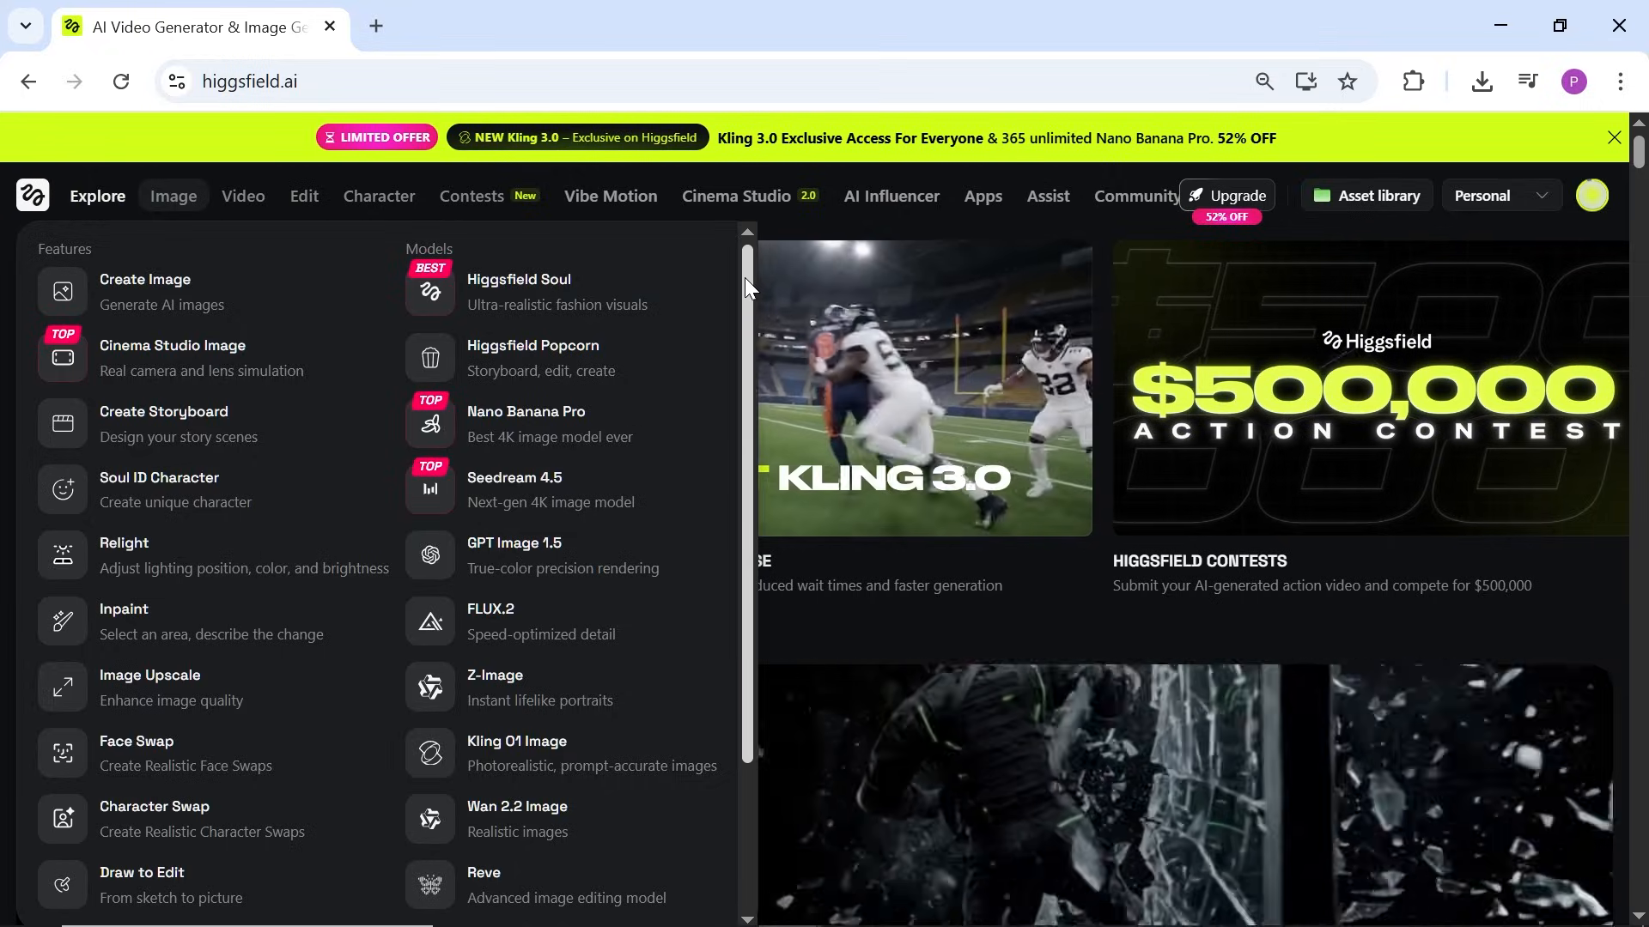
{"action": "scroll", "coordinate": [751, 344], "scroll_direction": "down", "scroll_amount": 3}
{"action": "mouse_move", "coordinate": [249, 197]}
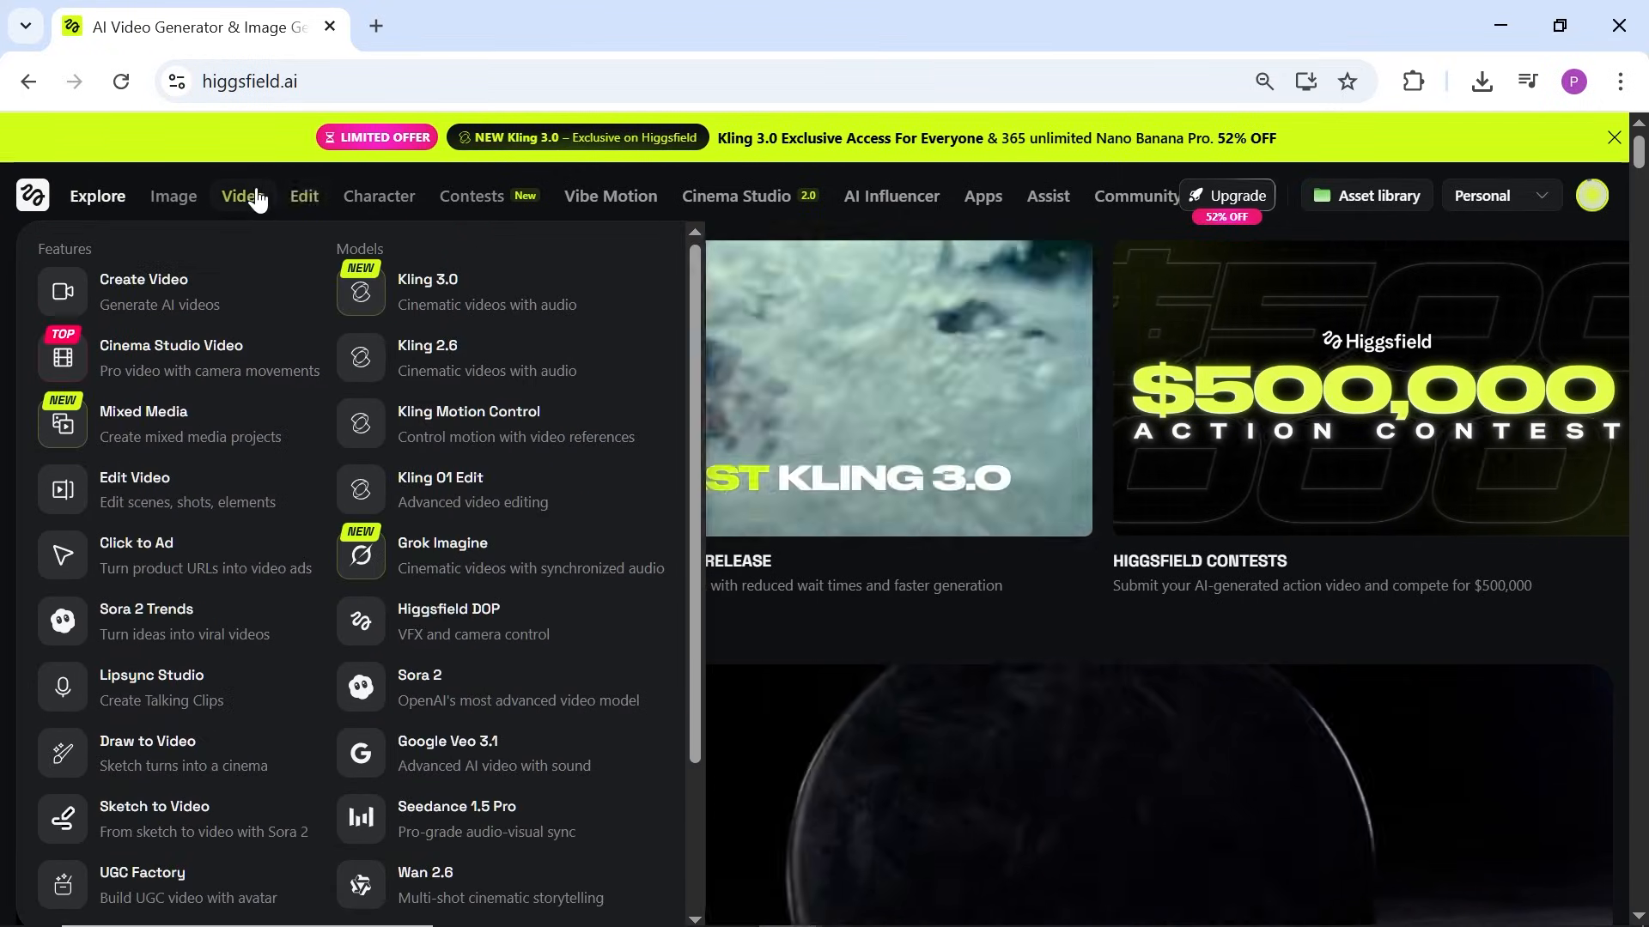
{"action": "left_click_drag", "start_coordinate": [696, 440], "coordinate": [689, 611]}
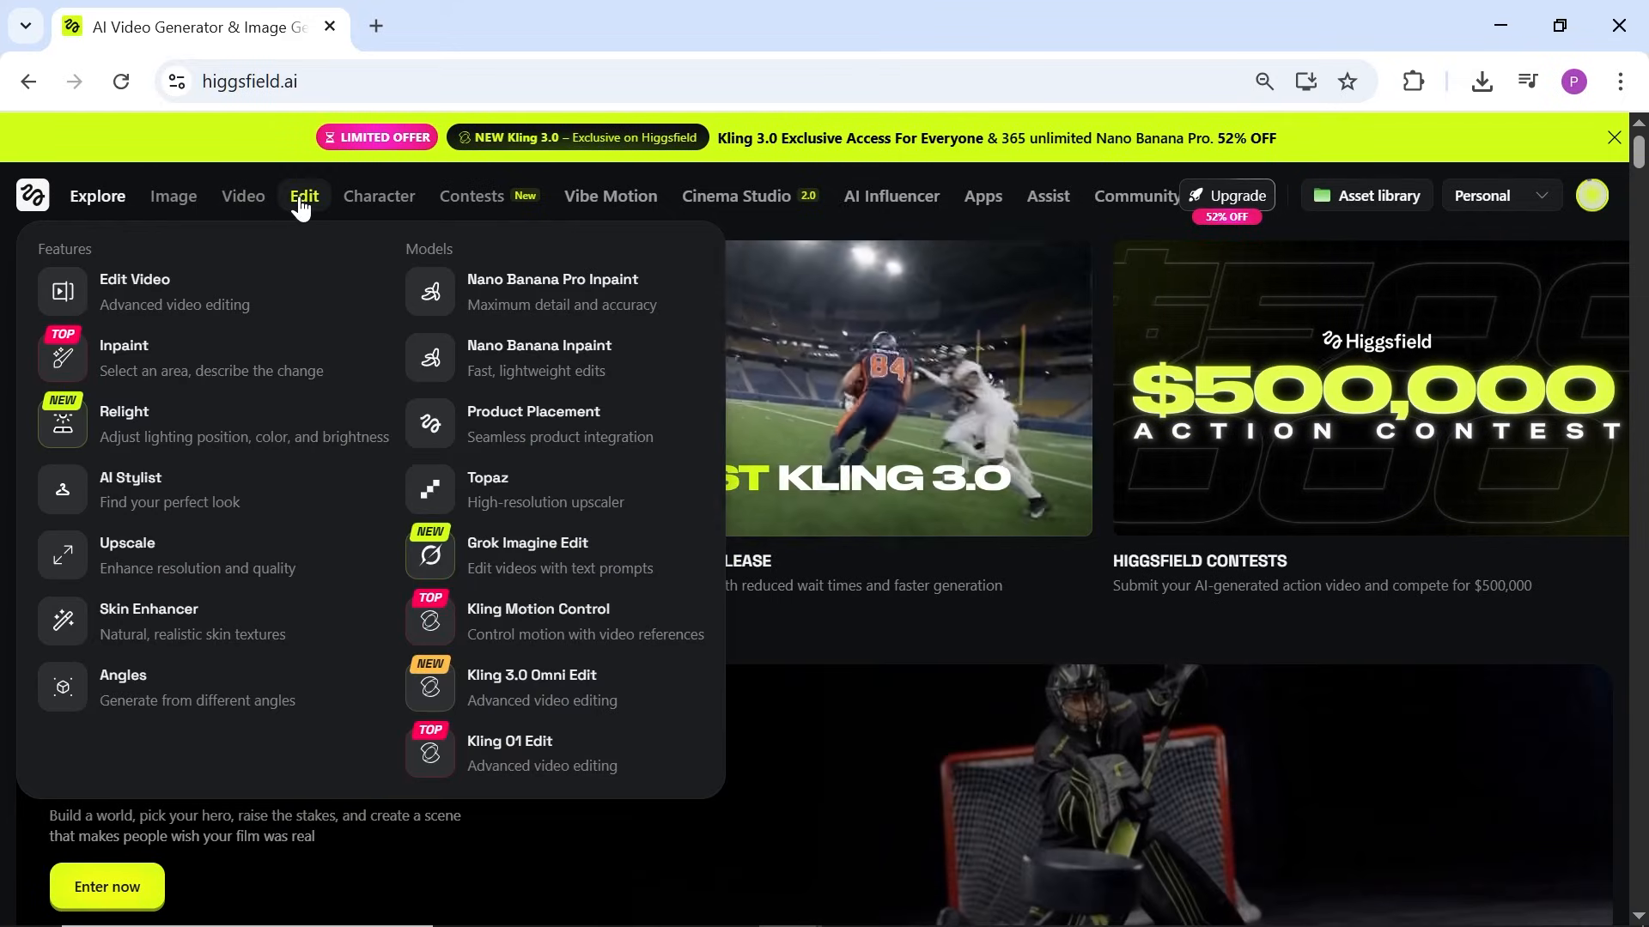
{"action": "mouse_move", "coordinate": [468, 204]}
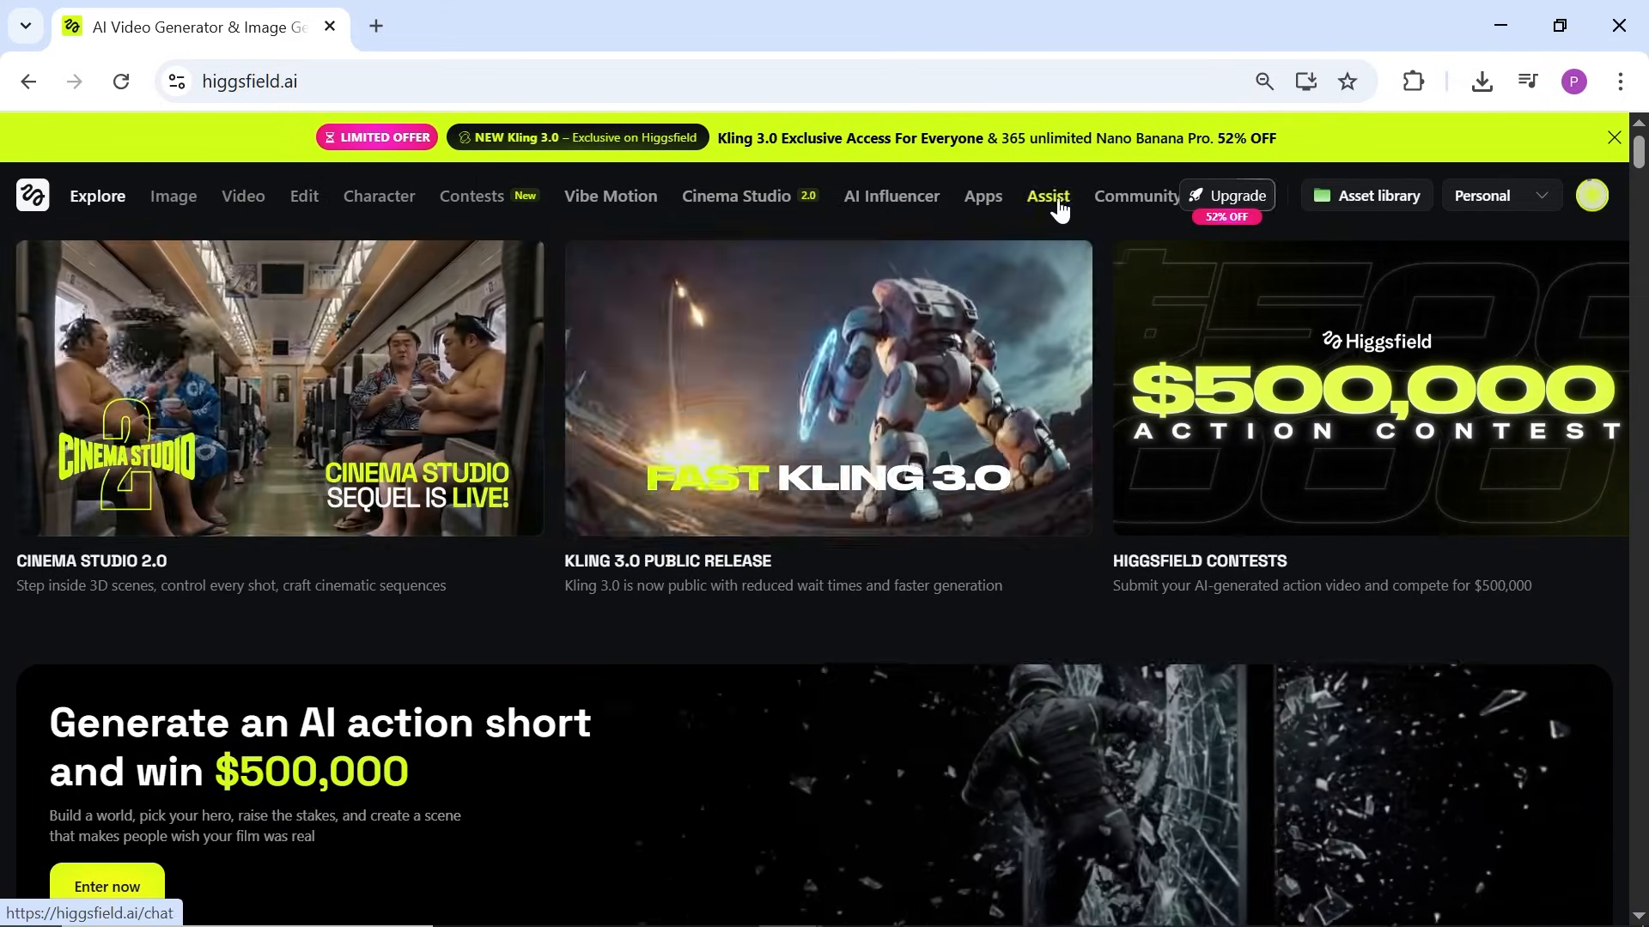
Step: Advance the featured-cards carousel past Angles V2 until the Cinema Studio card is visible
{"action": "left_click", "coordinate": [1602, 382]}
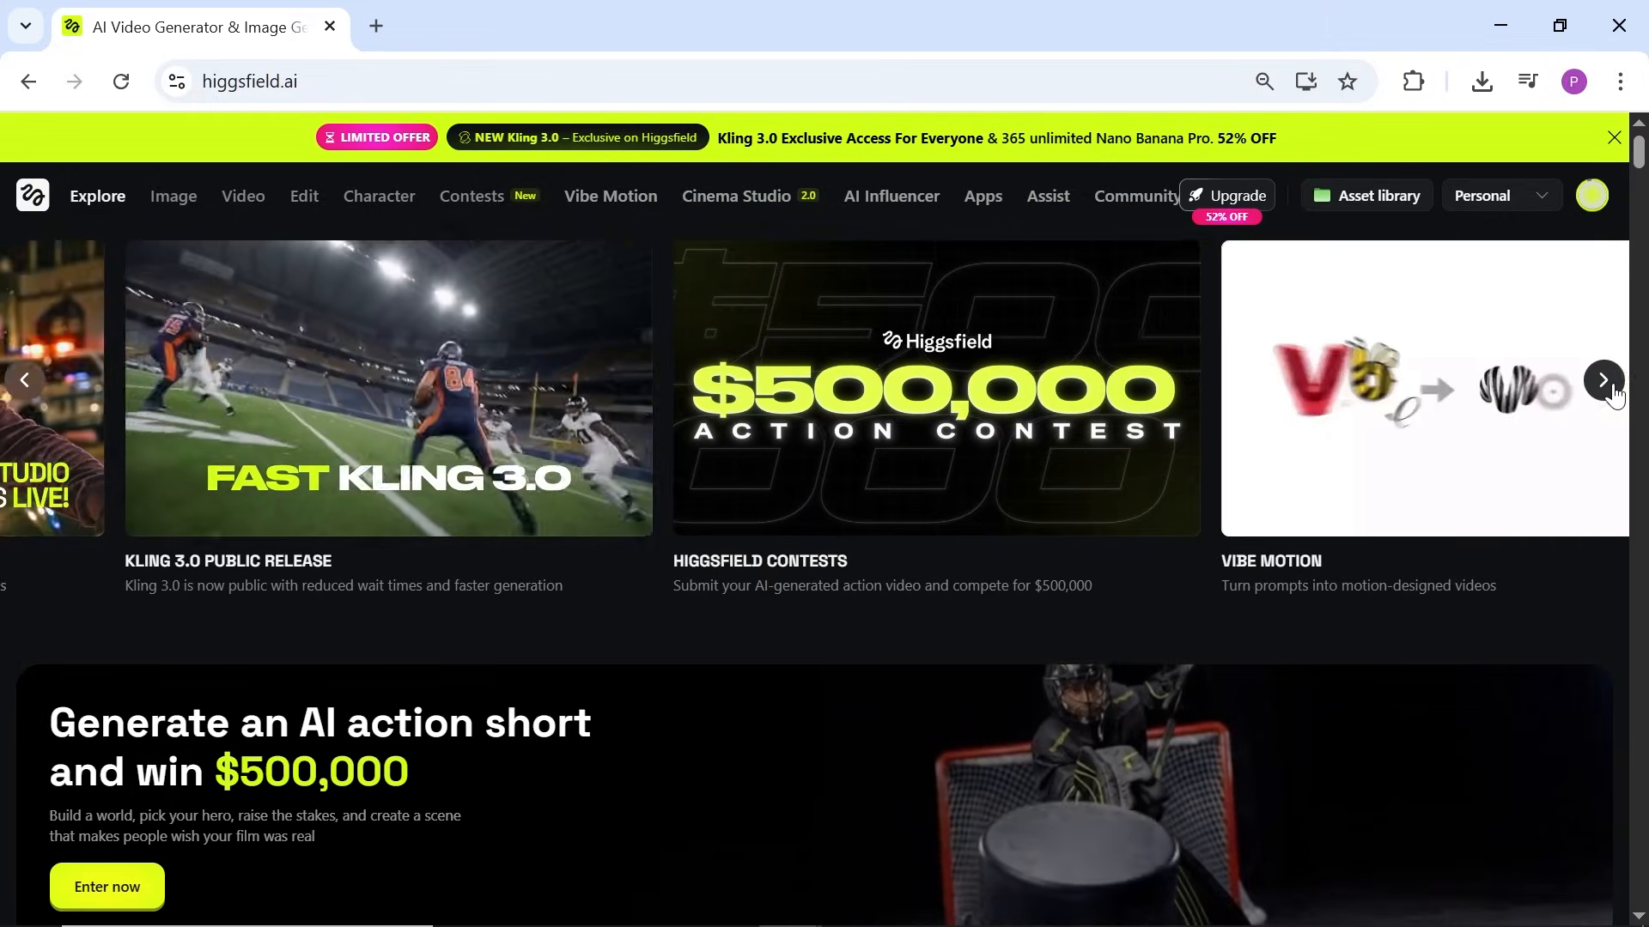
{"action": "left_click", "coordinate": [1604, 383]}
{"action": "left_click", "coordinate": [1603, 382]}
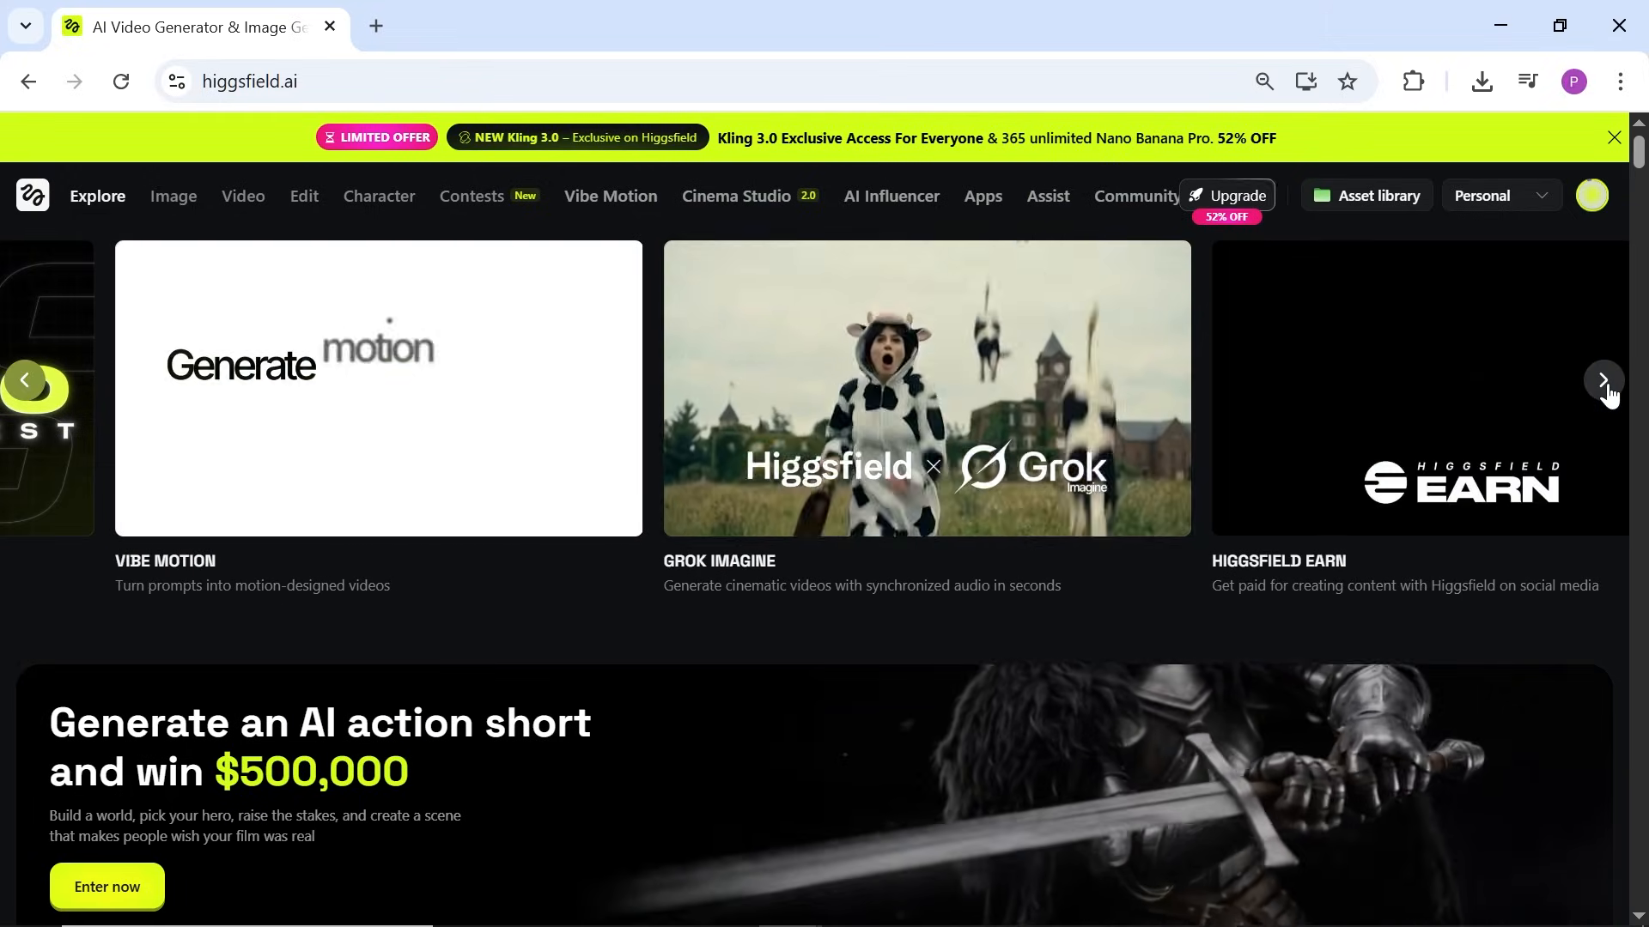
{"action": "left_click", "coordinate": [1602, 382]}
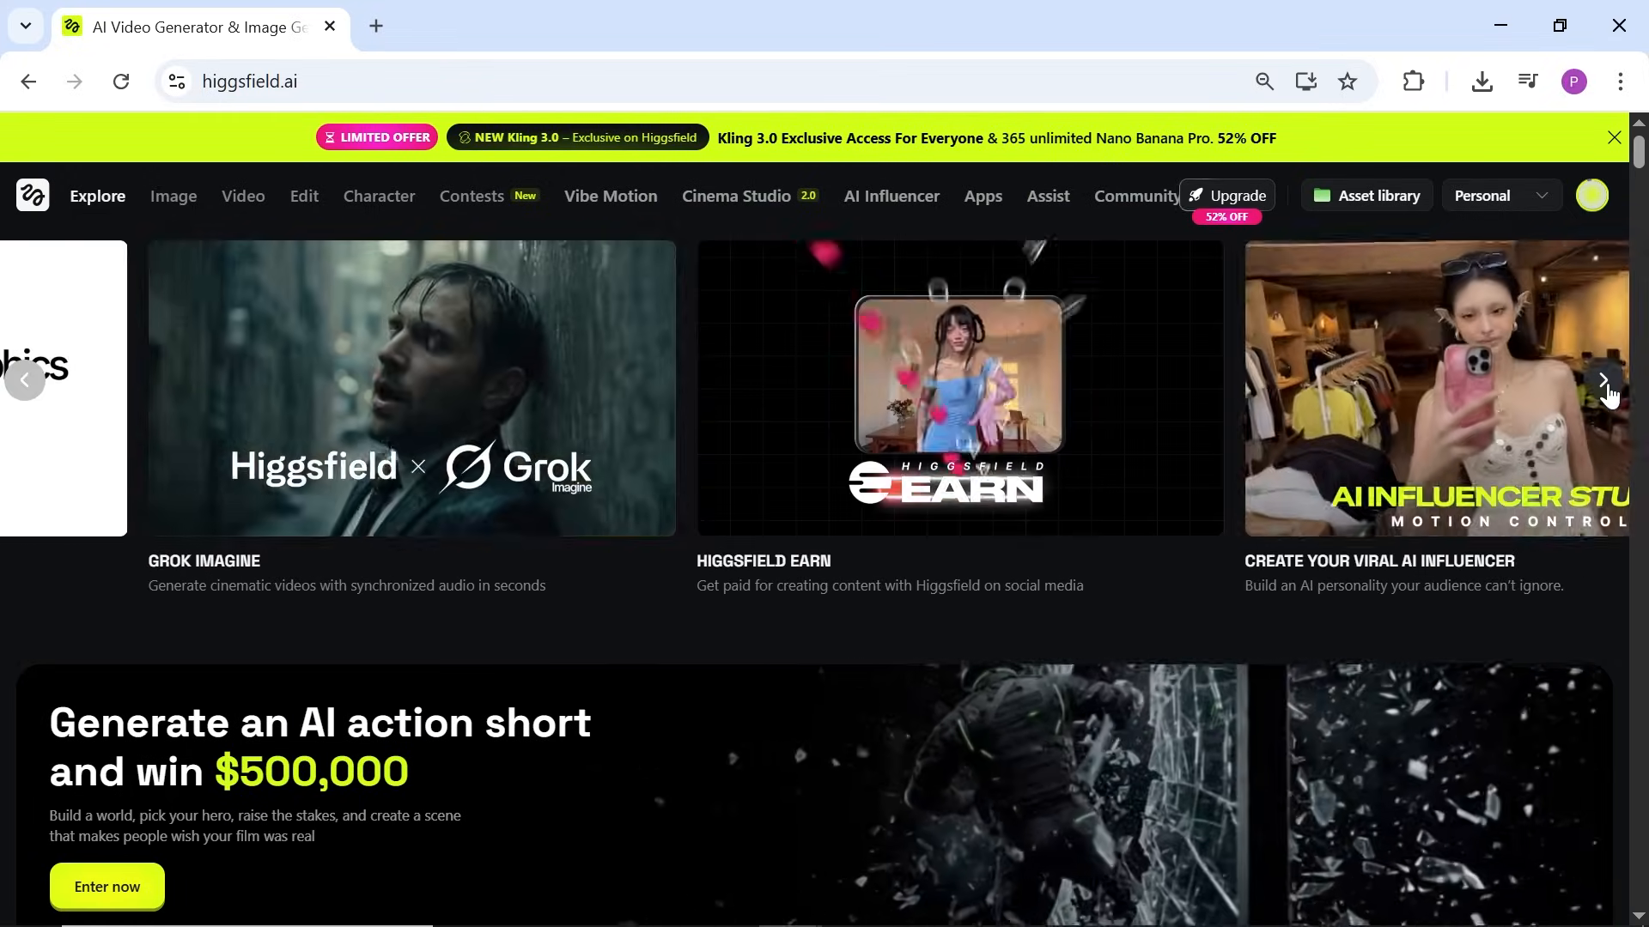
{"action": "left_click", "coordinate": [1602, 382]}
{"action": "left_click", "coordinate": [1603, 383]}
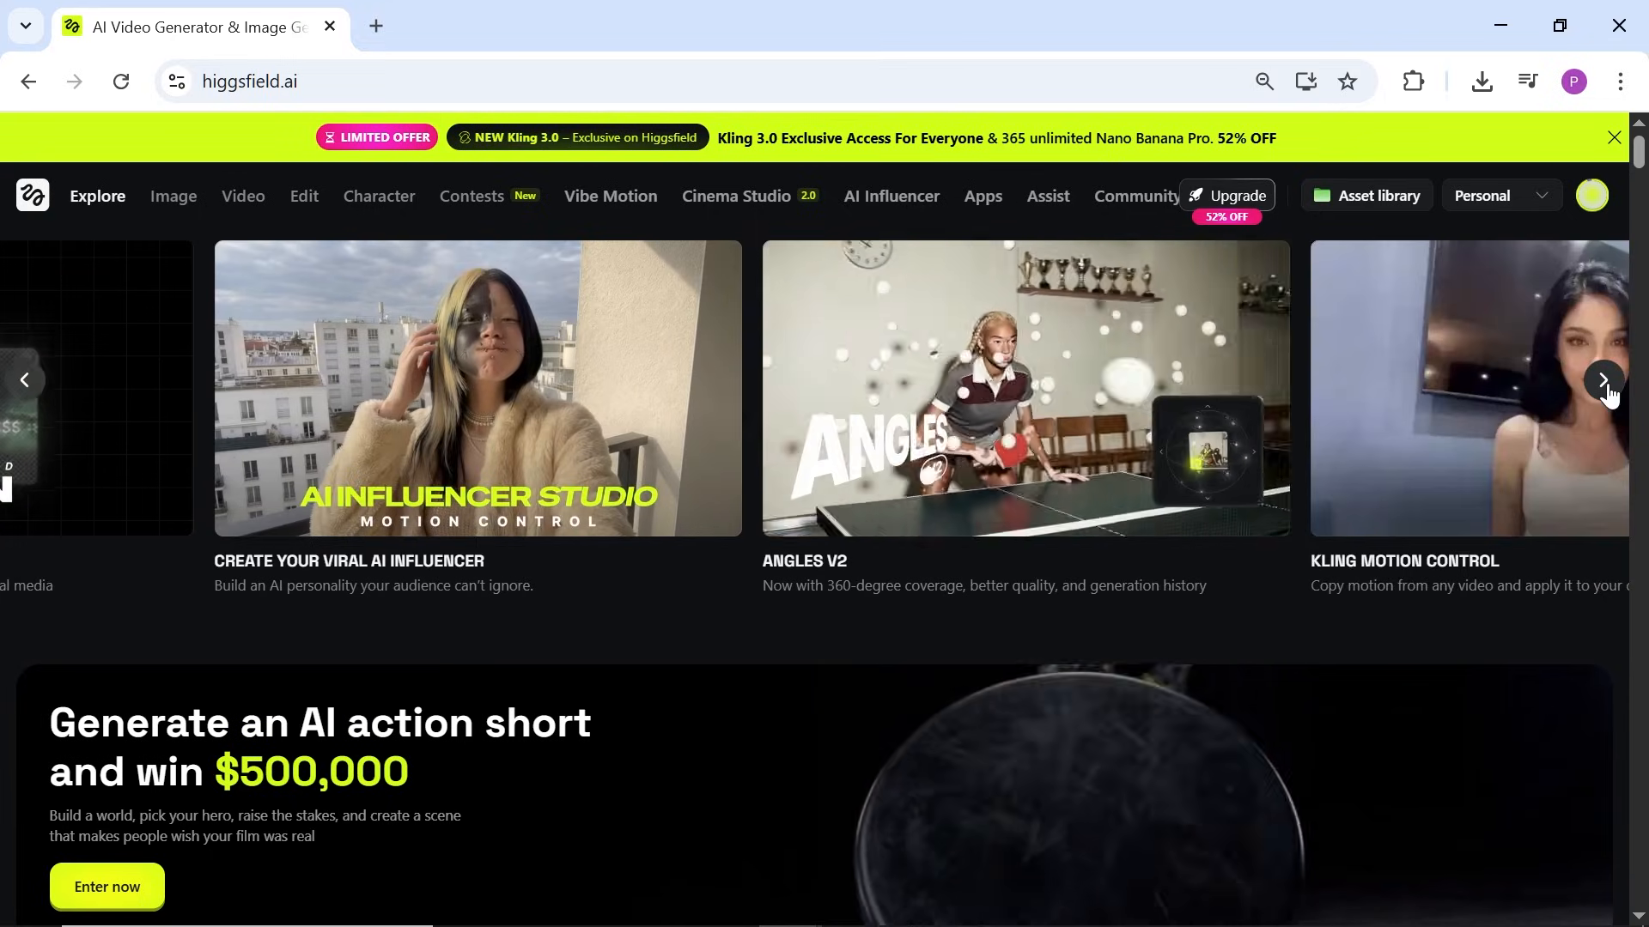
{"action": "left_click", "coordinate": [1603, 383]}
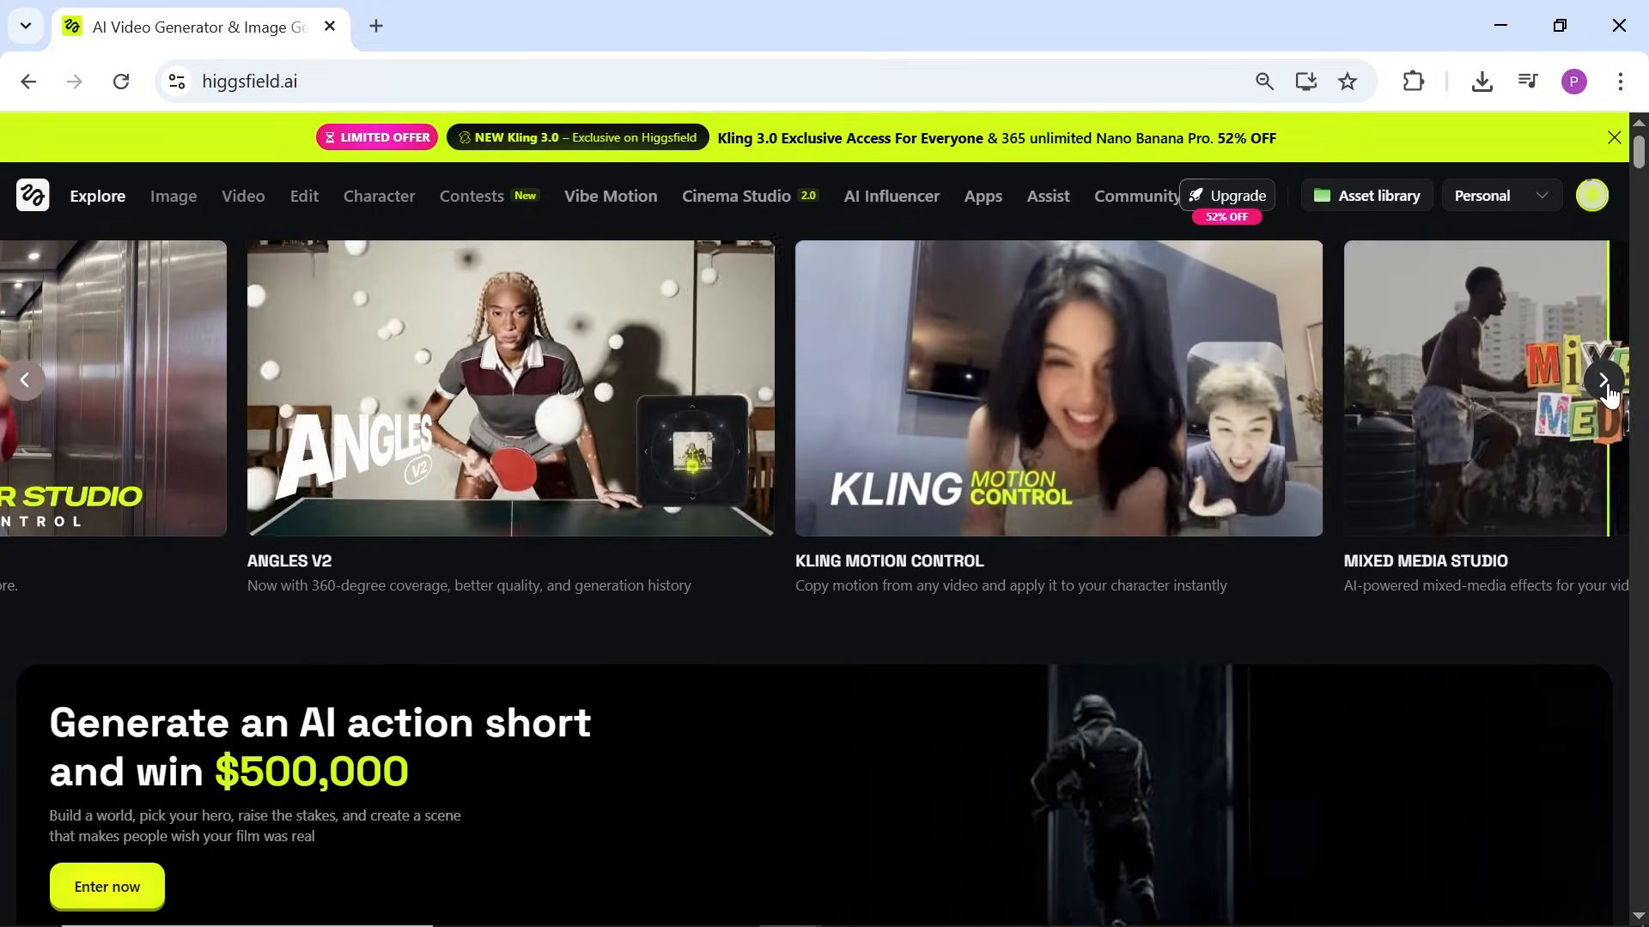
{"action": "left_click", "coordinate": [1603, 383]}
{"action": "left_click", "coordinate": [1603, 383]}
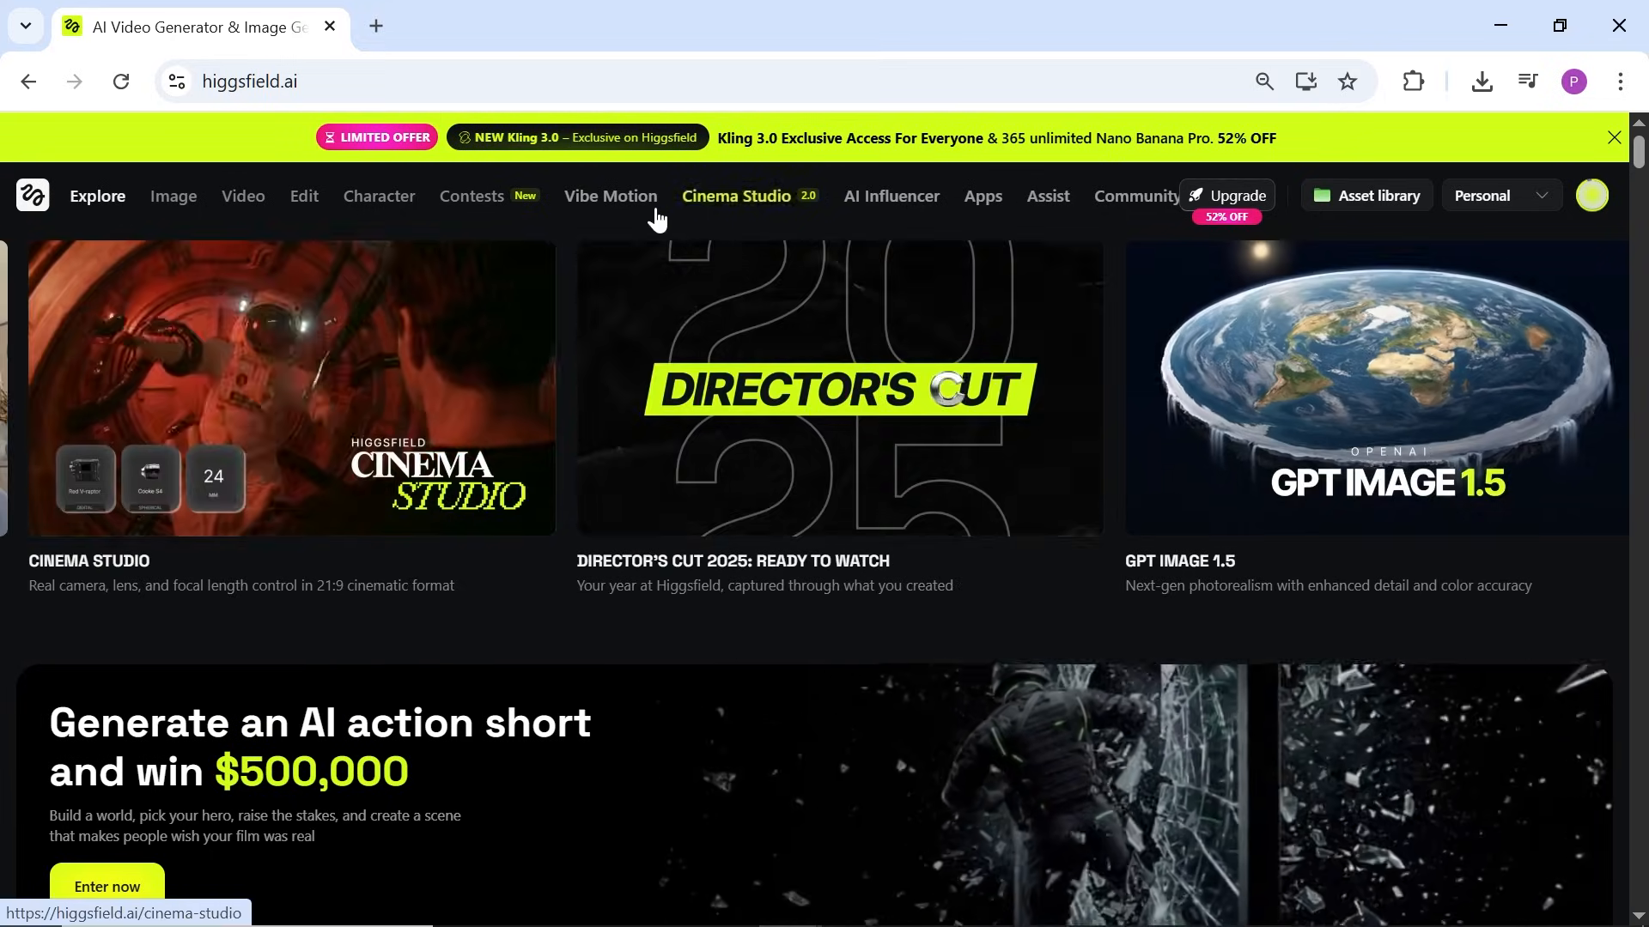
Step: Open Cinema Studio 2.0 in Image mode and paste the ancient-ruins scene prompt
{"action": "left_click", "coordinate": [766, 206]}
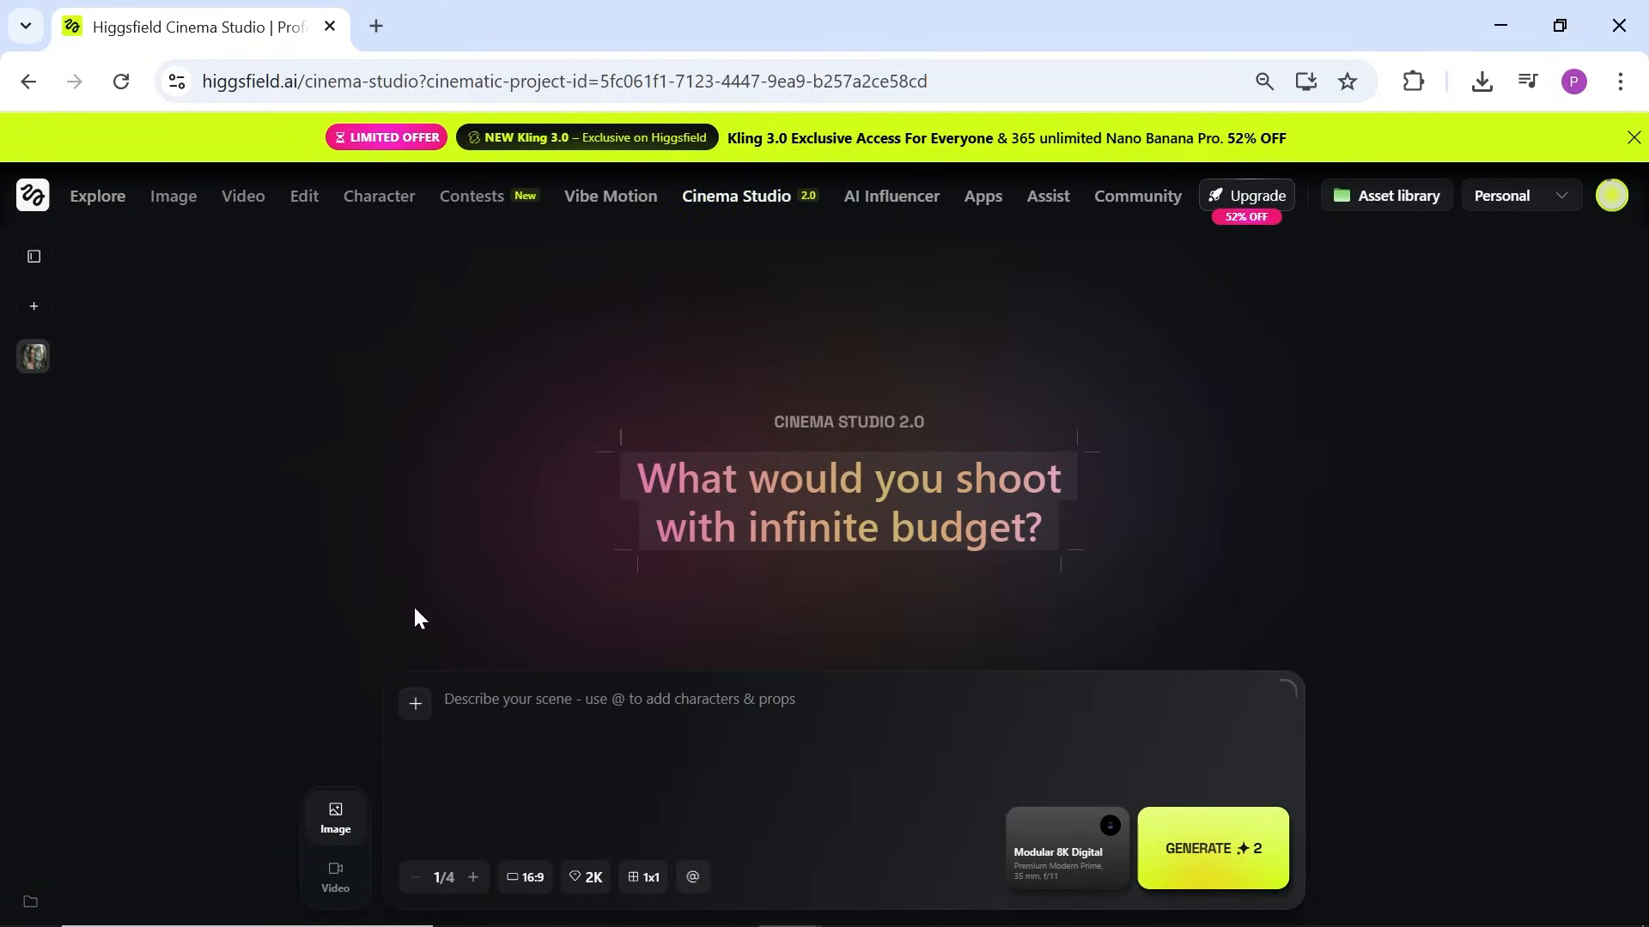
{"action": "left_click", "coordinate": [341, 893]}
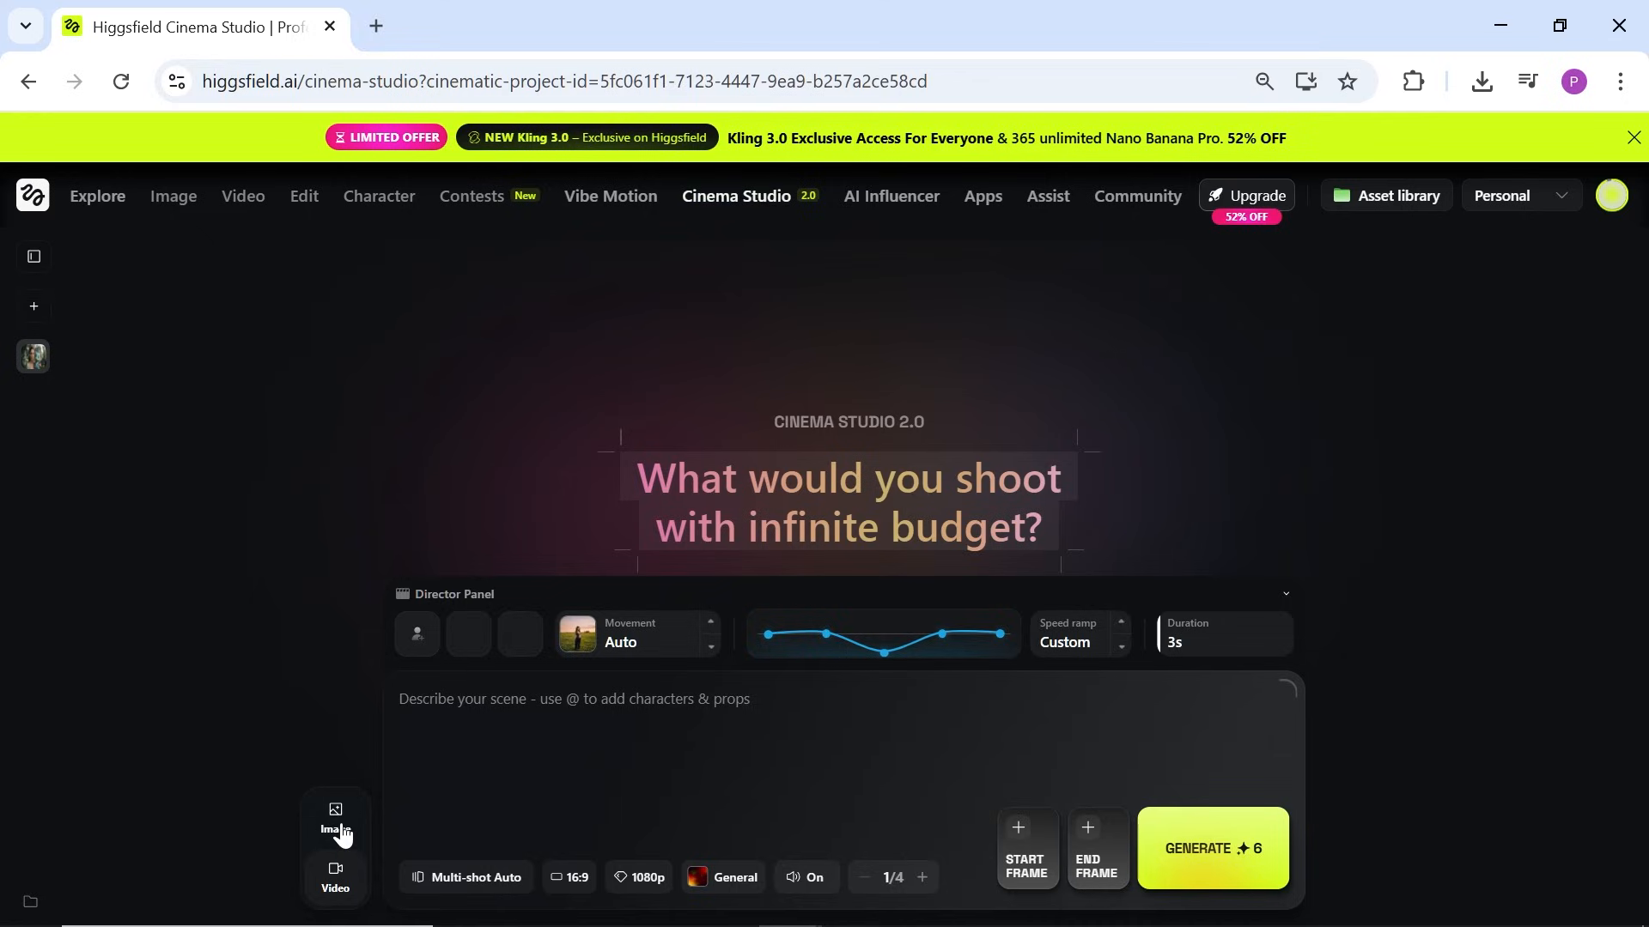
{"action": "left_click", "coordinate": [335, 822]}
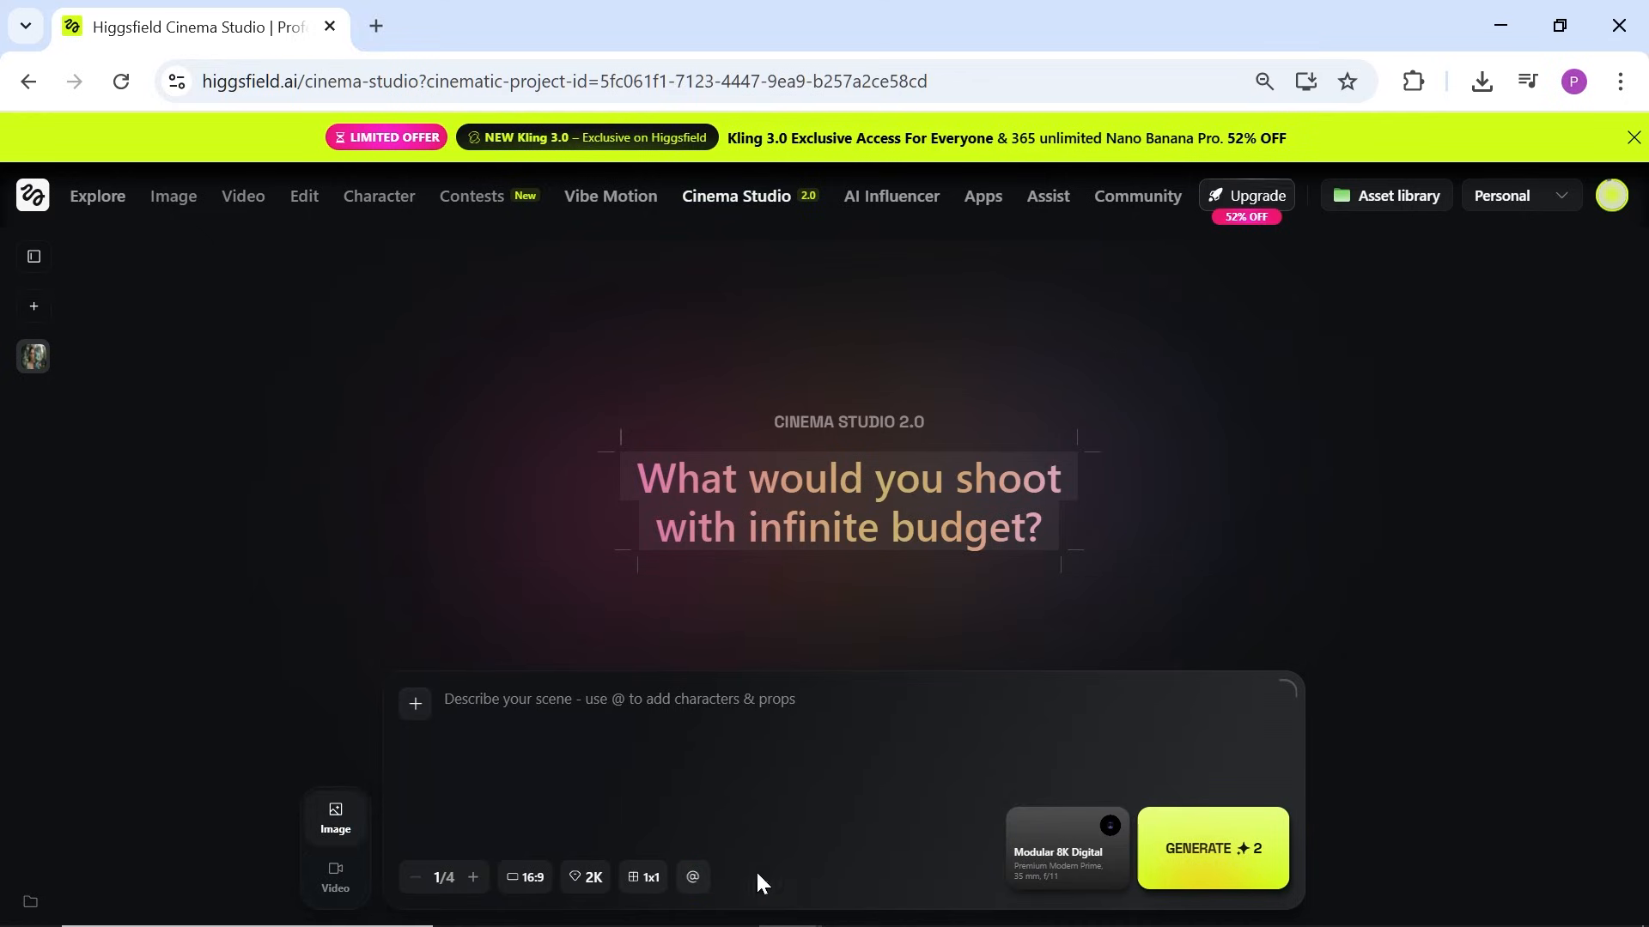
{"action": "left_click", "coordinate": [340, 883]}
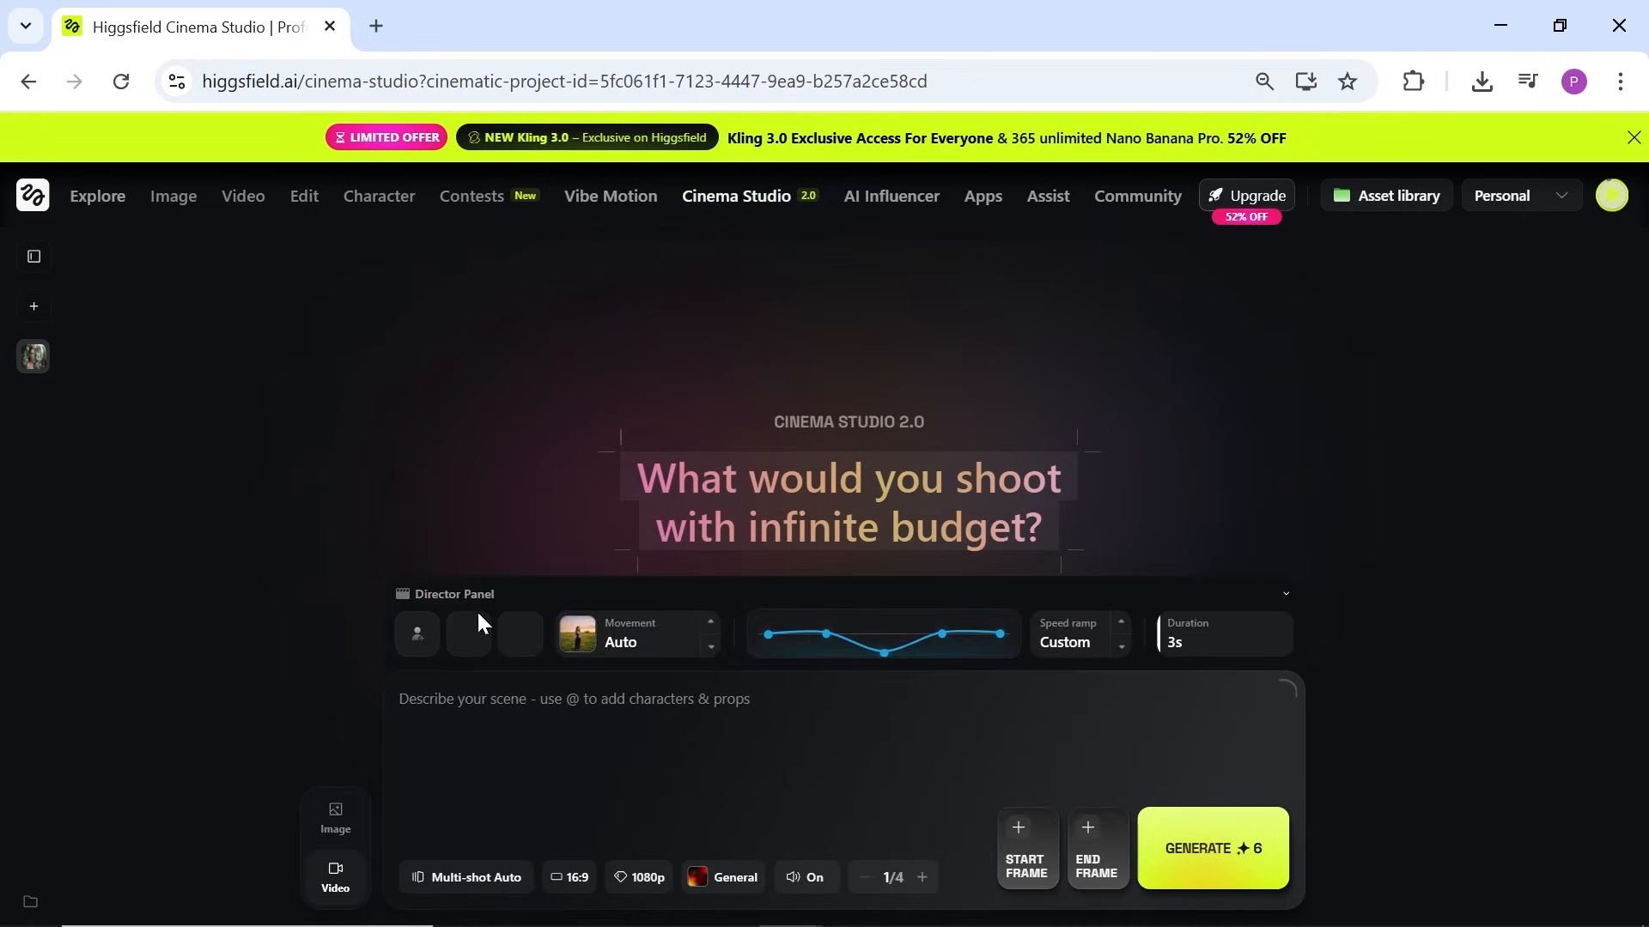
{"action": "left_click", "coordinate": [336, 820]}
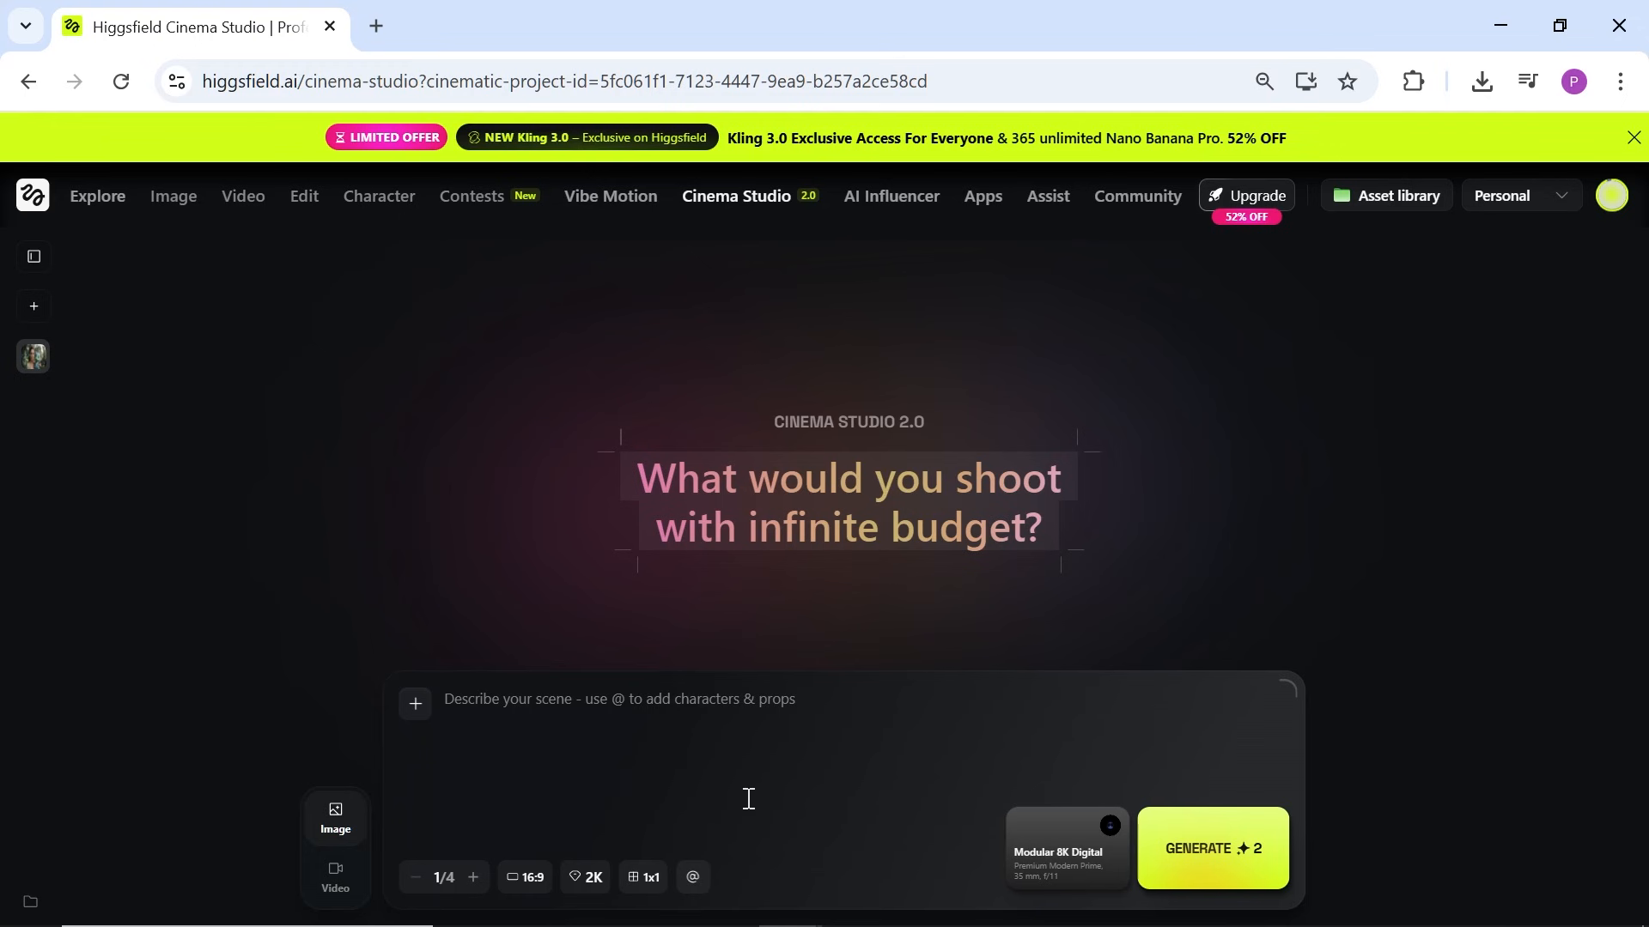
{"action": "key", "text": "ctrl+v"}
{"action": "left_click", "coordinate": [415, 704]}
Step: Close the generations picker and keep batch size 1/4 with 16:9 aspect ratio
{"action": "left_click_drag", "start_coordinate": [1294, 467], "coordinate": [1311, 637]}
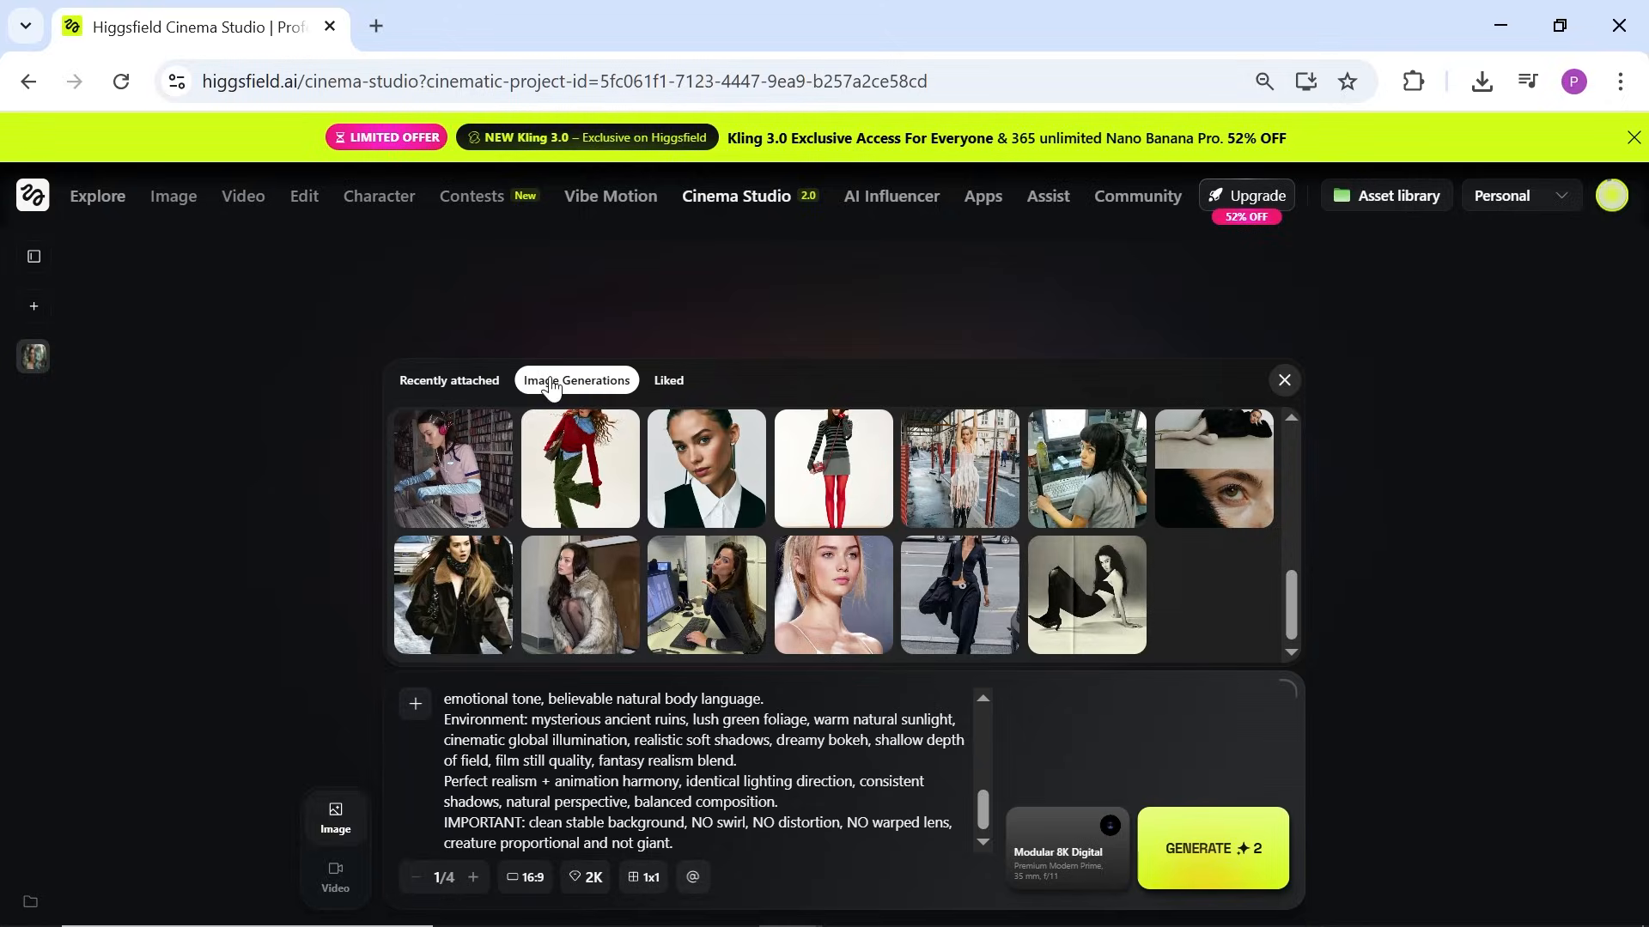
{"action": "left_click", "coordinate": [631, 756]}
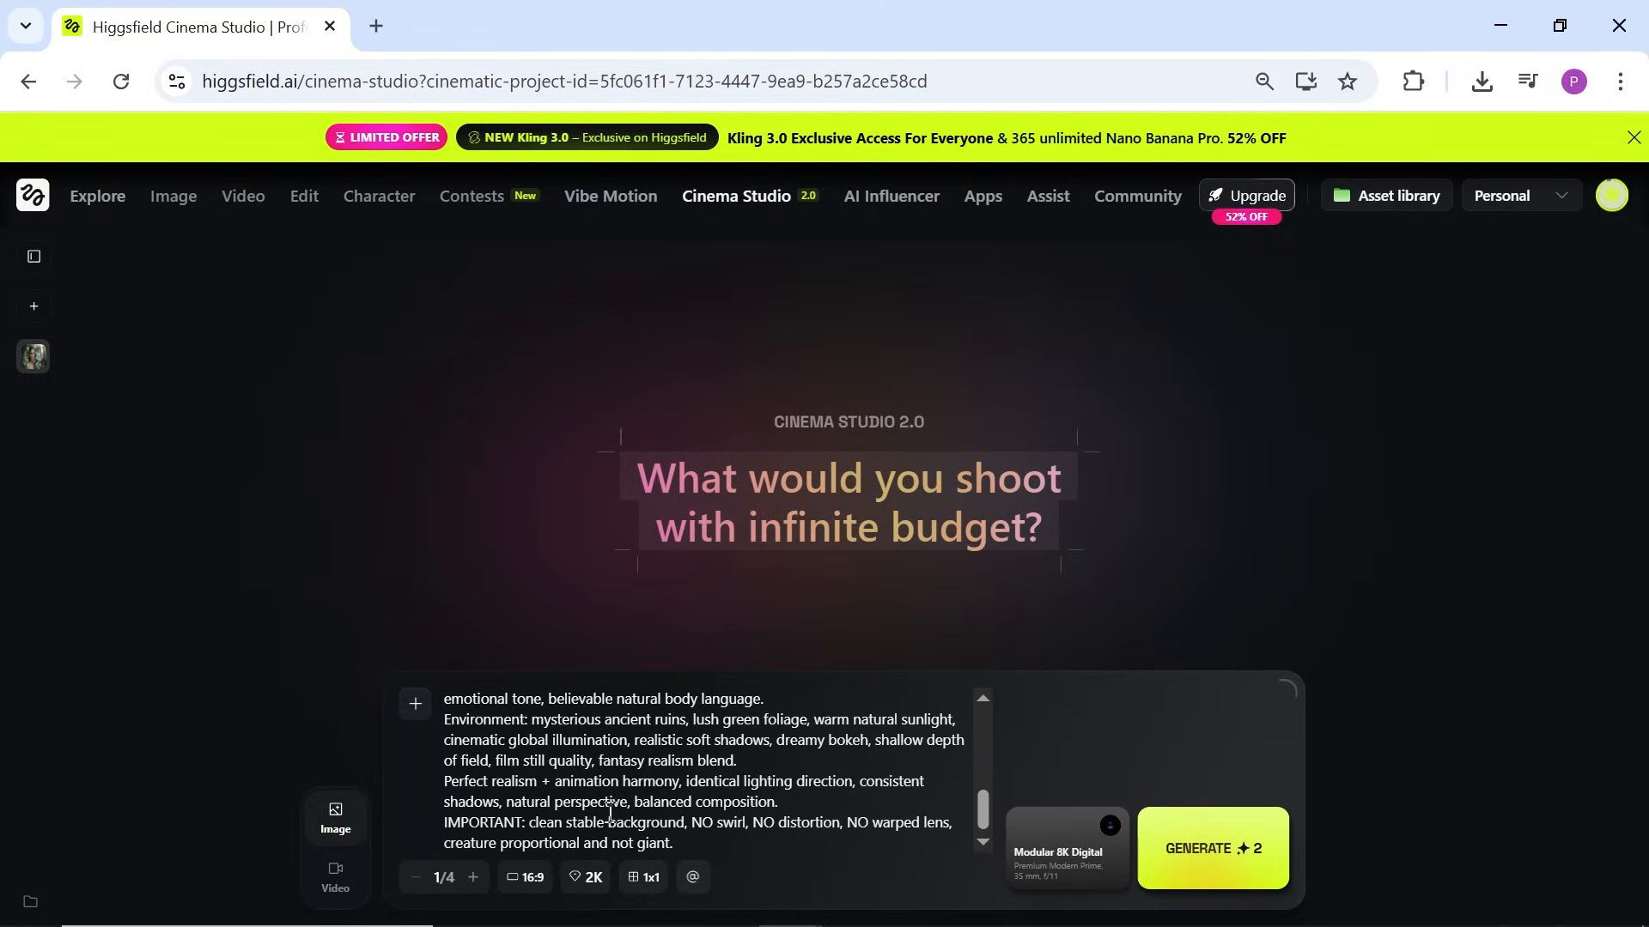
{"action": "left_click", "coordinate": [473, 877]}
{"action": "left_click", "coordinate": [416, 887]}
{"action": "left_click", "coordinate": [520, 882]}
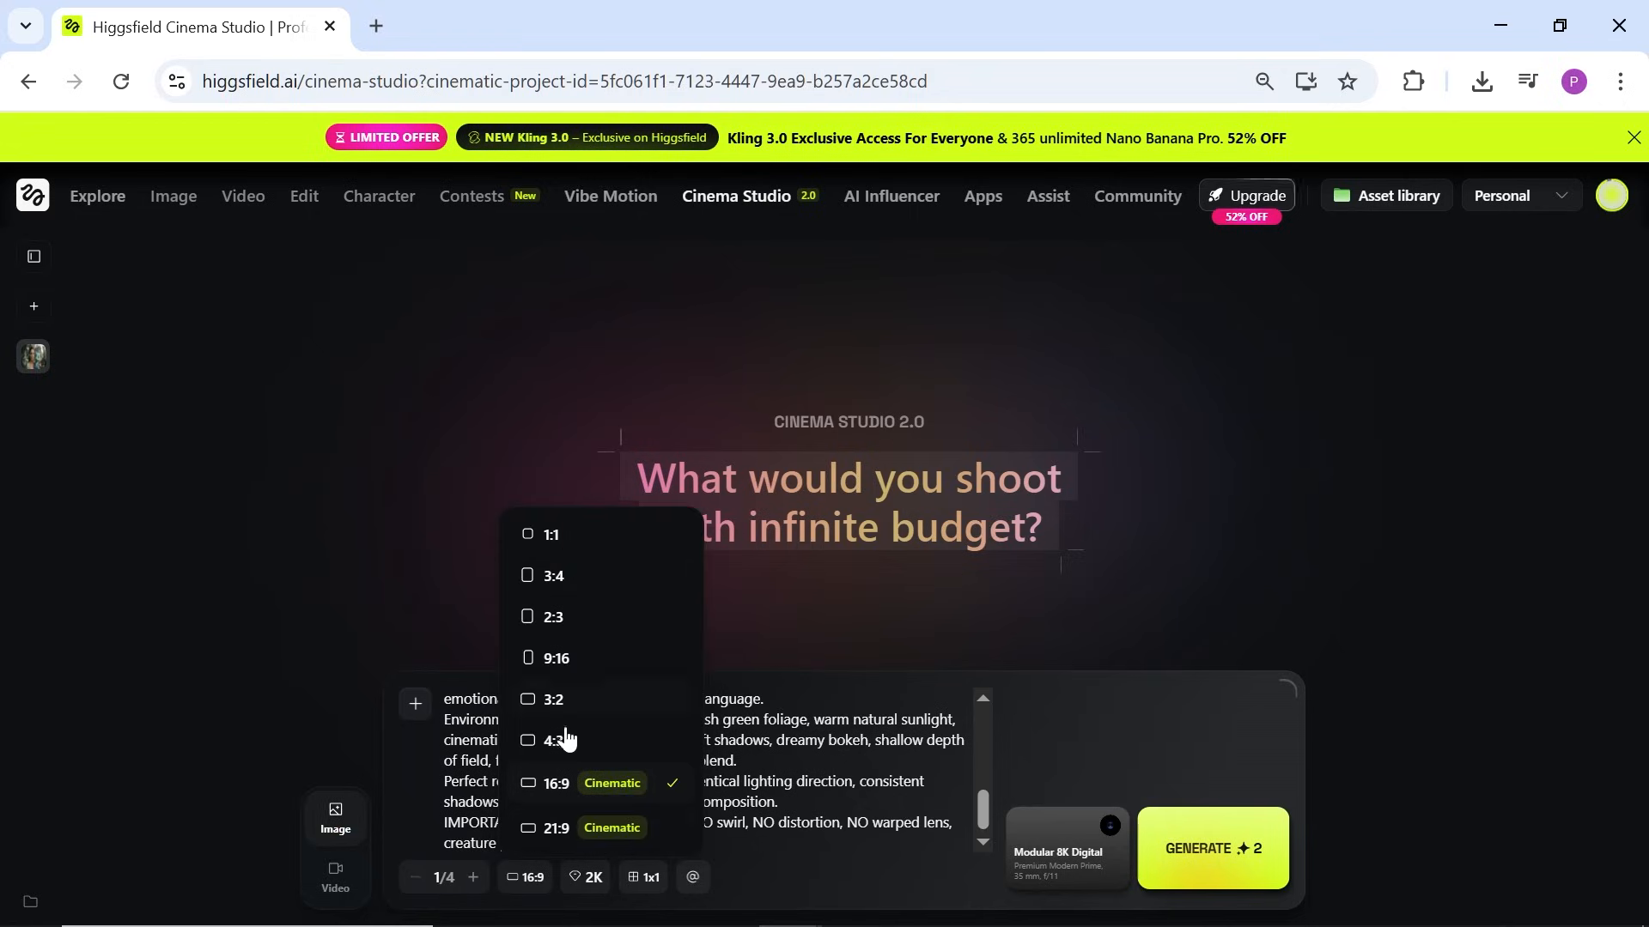
{"action": "left_click", "coordinate": [558, 791]}
Step: Keep 2K resolution and a 1x1 grid, then open the reference elements creator
{"action": "left_click", "coordinate": [585, 877]}
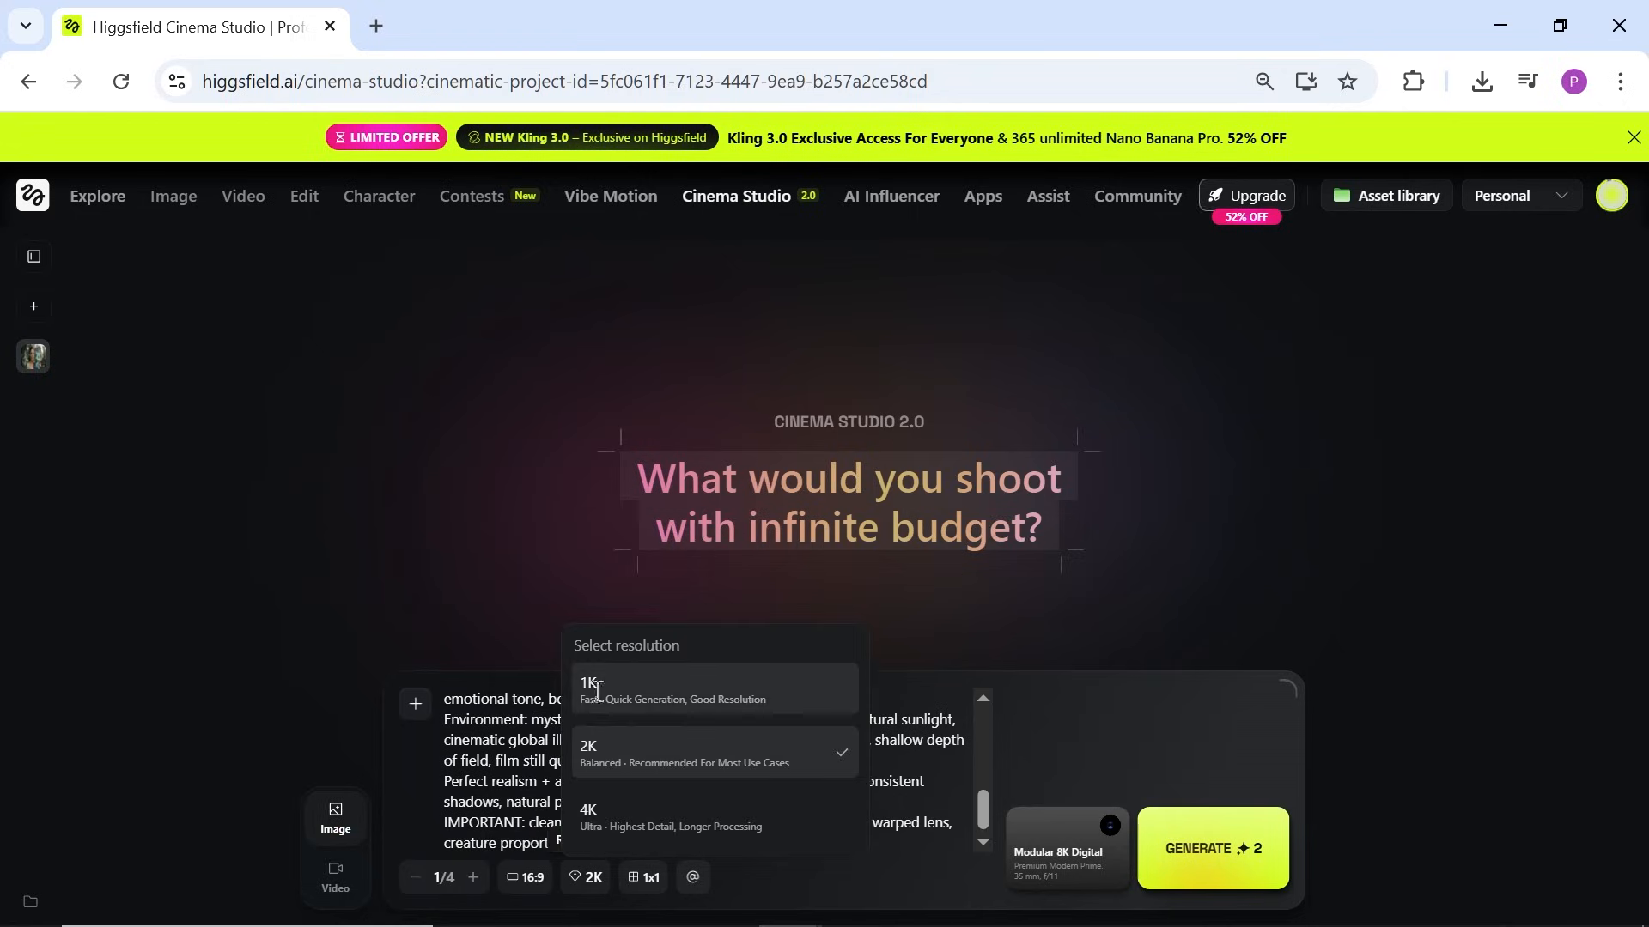
{"action": "left_click", "coordinate": [642, 897]}
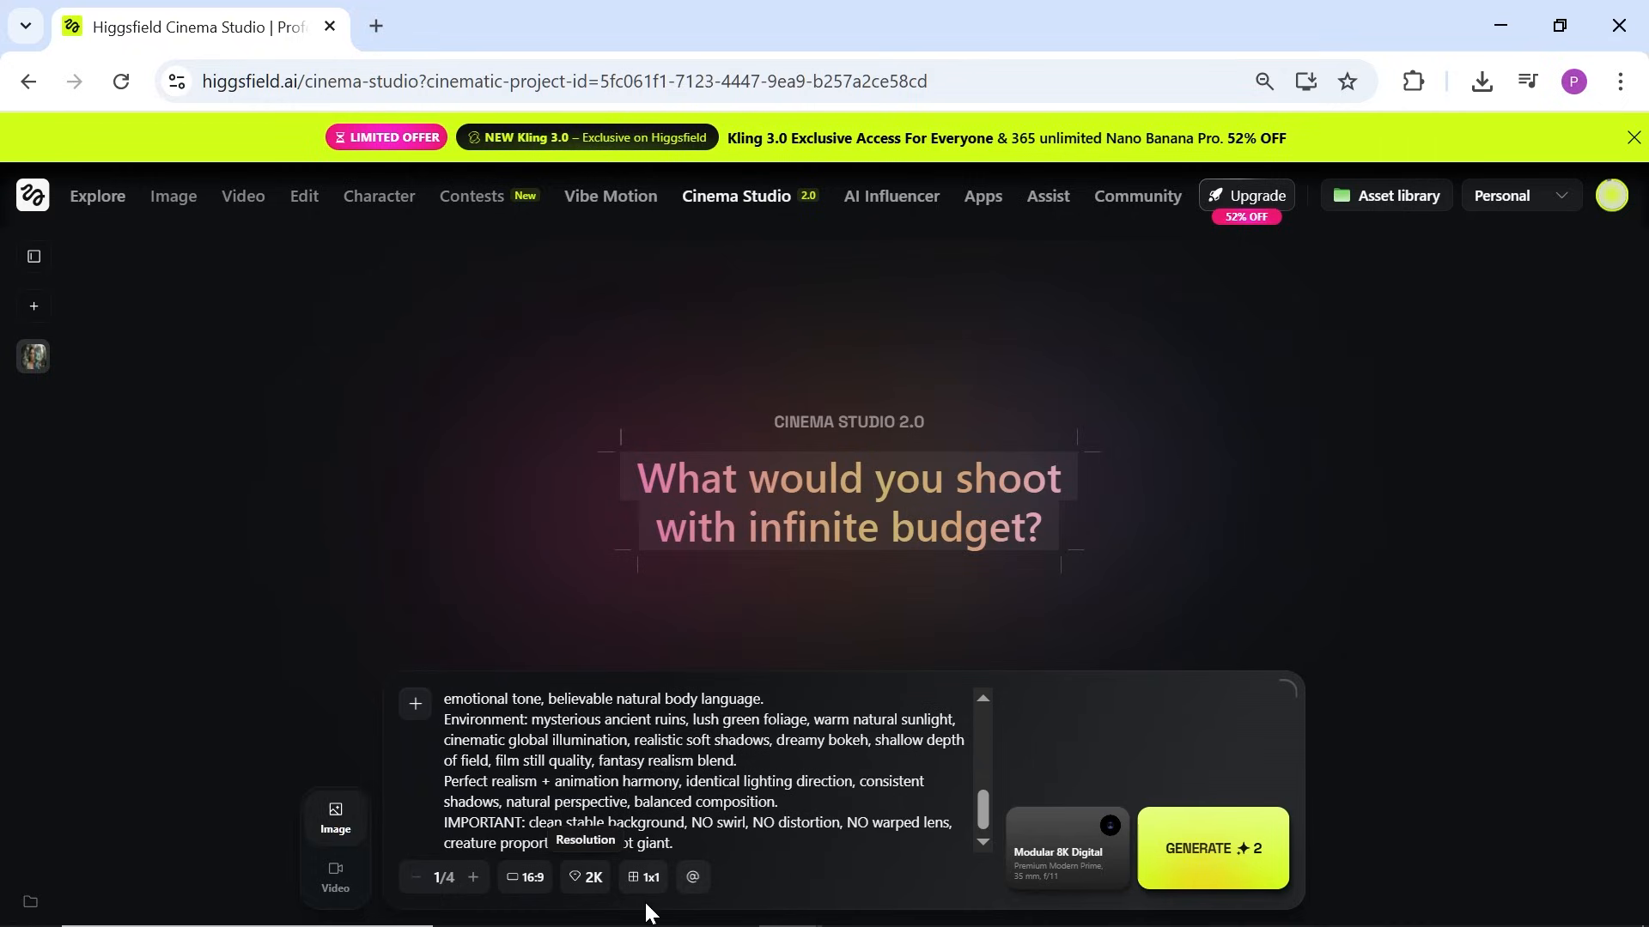
{"action": "left_click", "coordinate": [649, 883]}
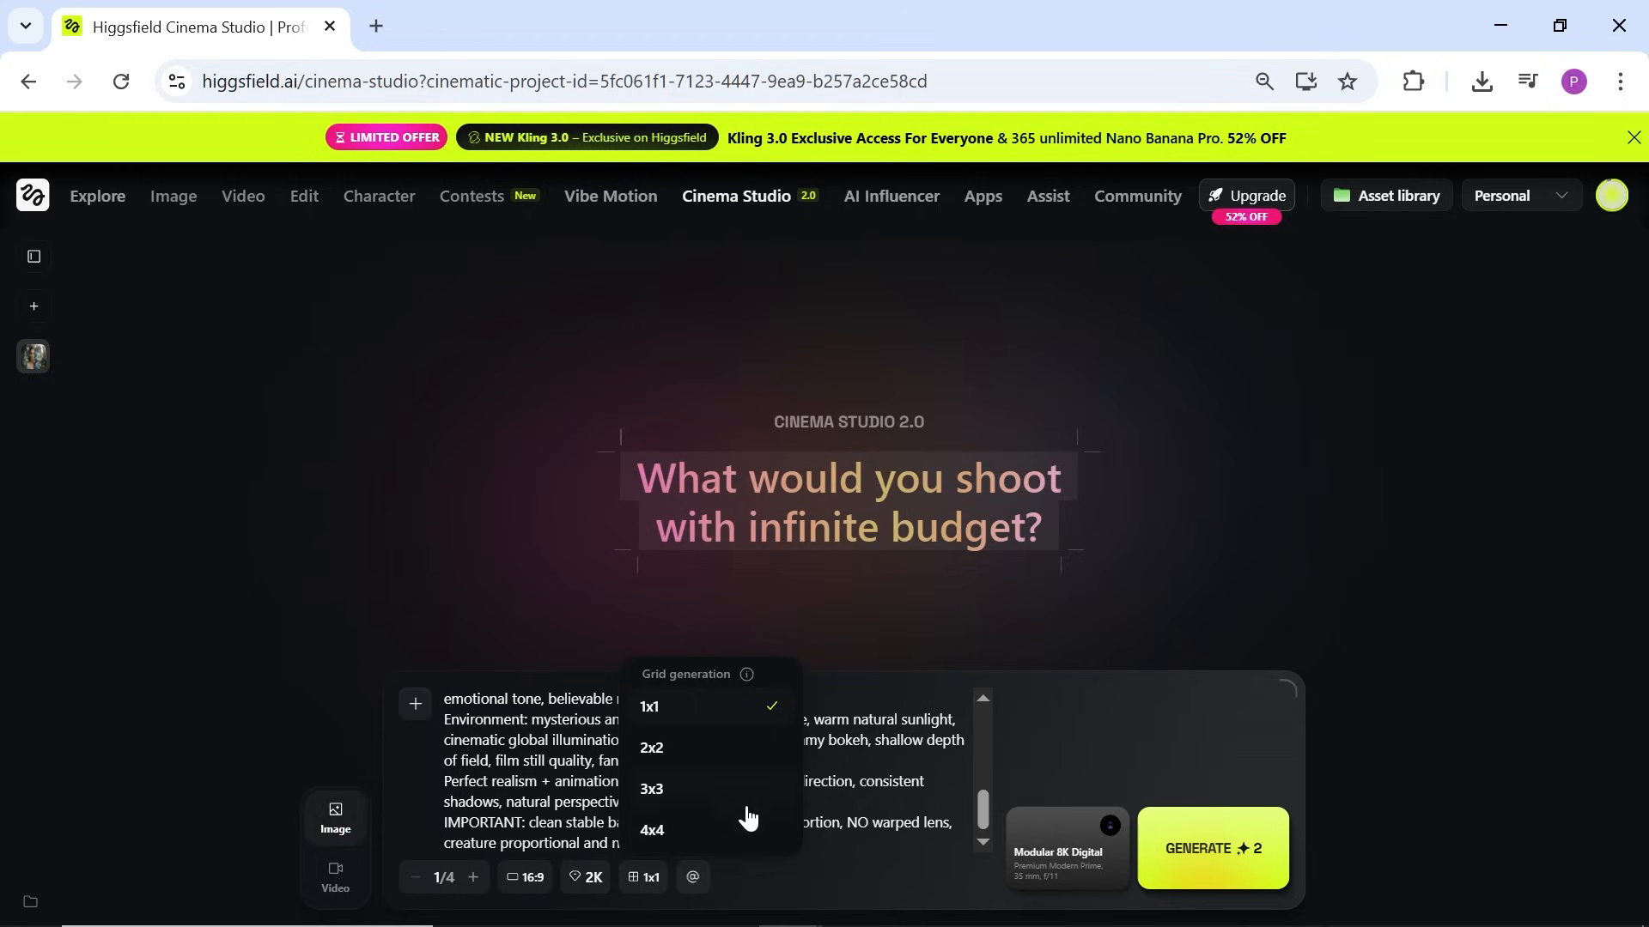
{"action": "left_click", "coordinate": [746, 869]}
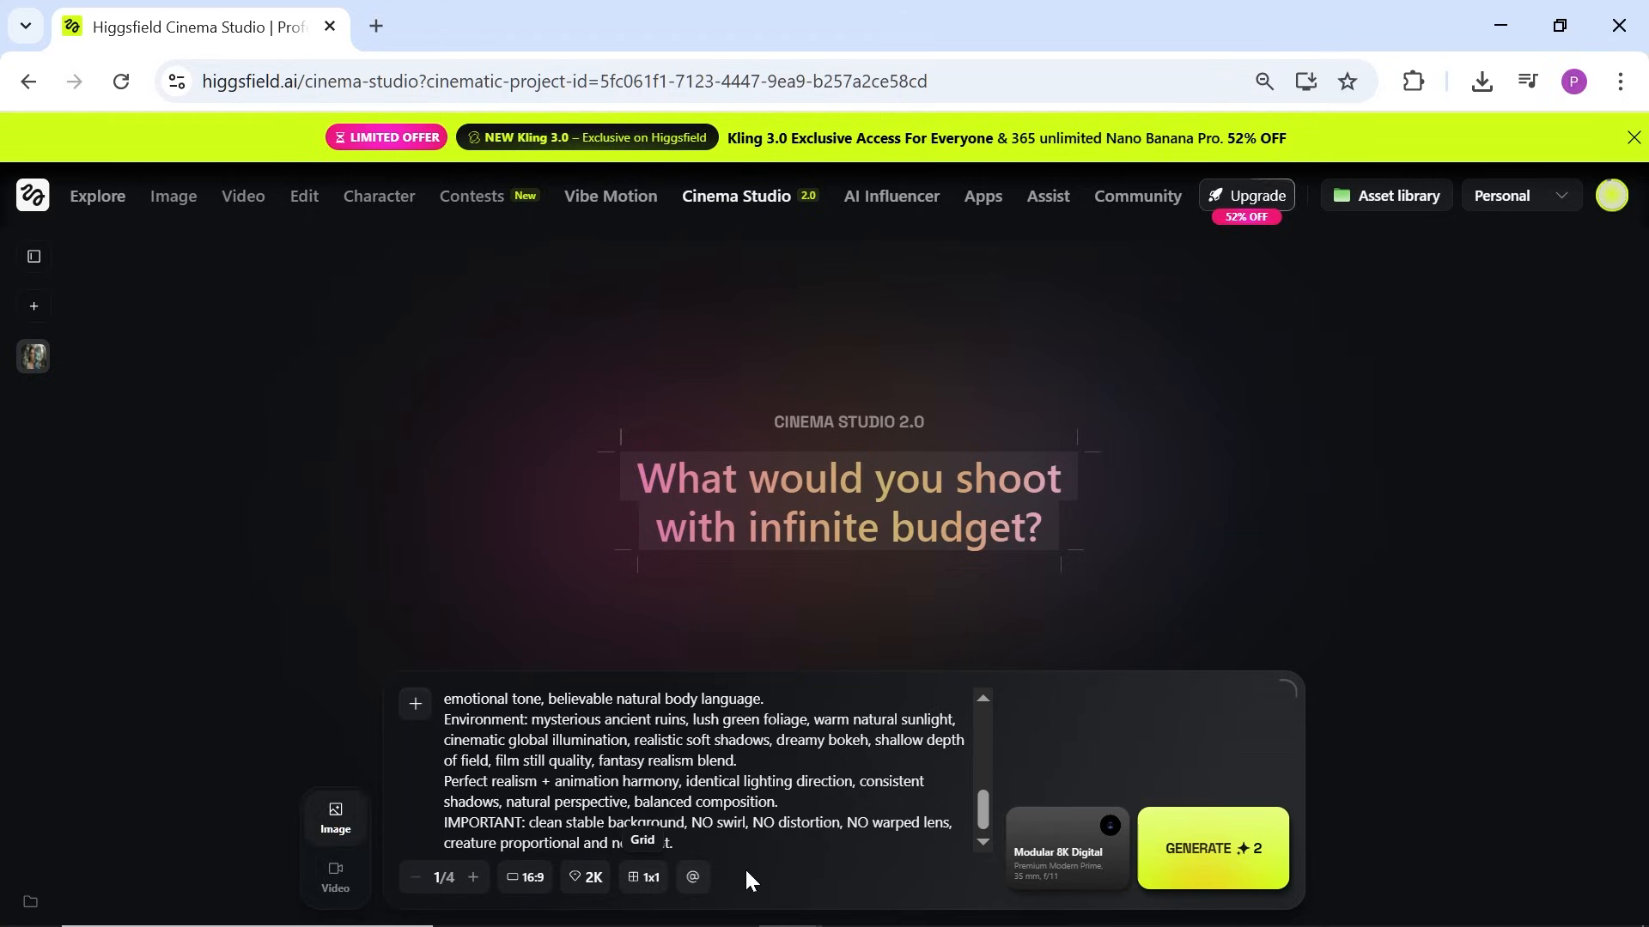
{"action": "left_click", "coordinate": [692, 879]}
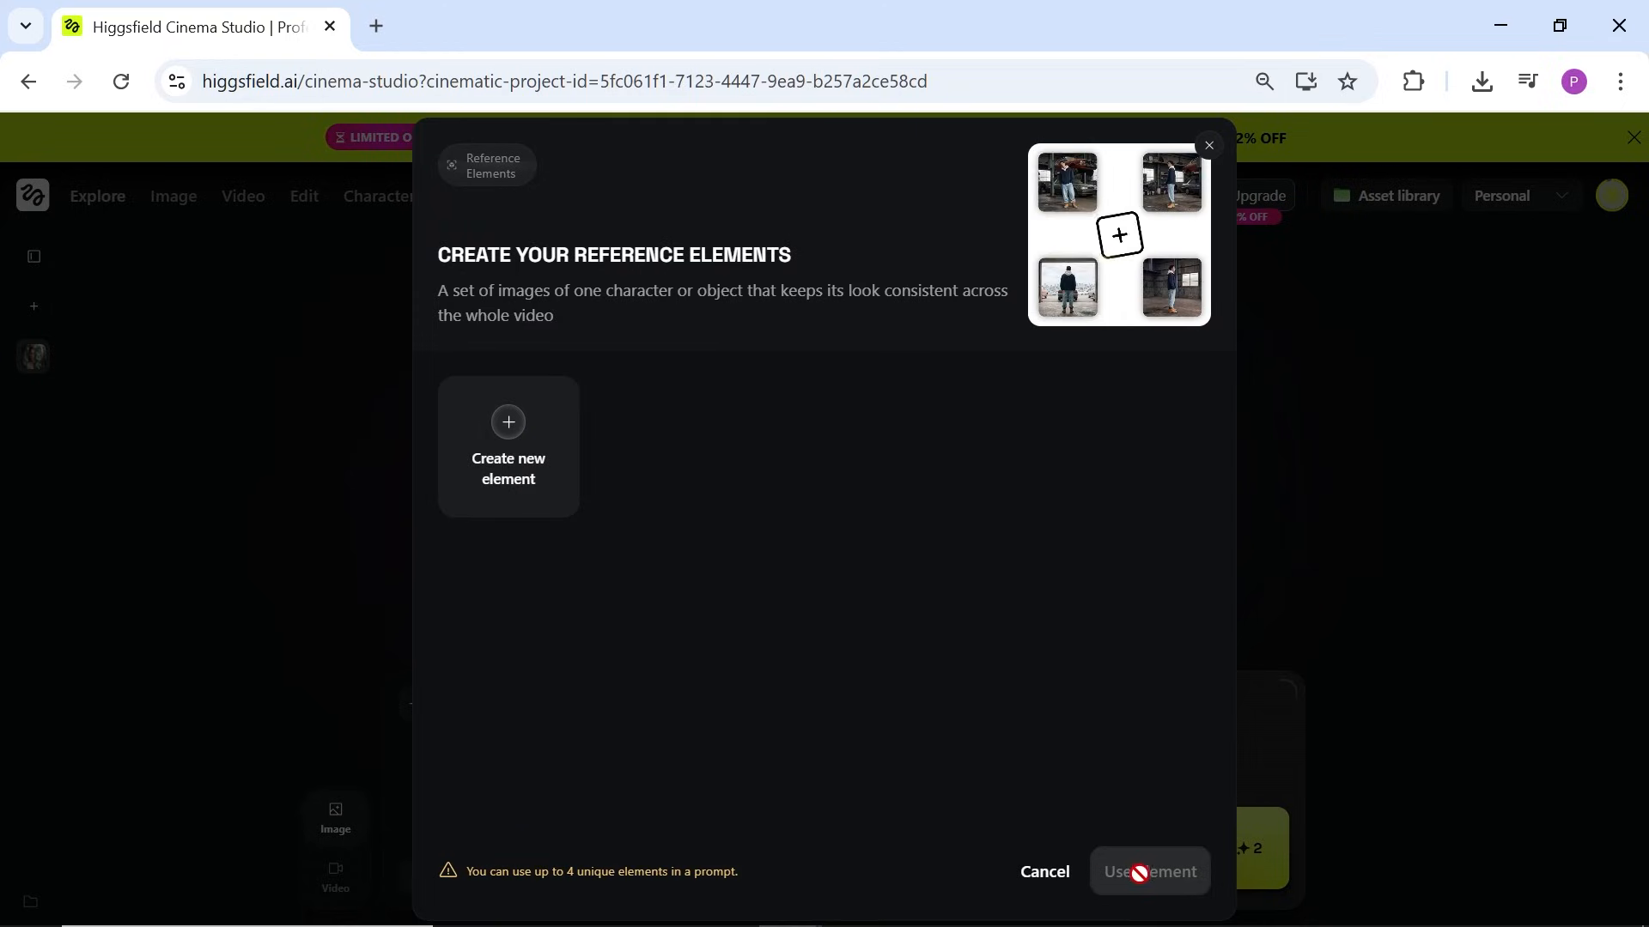
Step: Select and then deselect the warning about the 4-element reference limit
{"action": "left_click_drag", "start_coordinate": [548, 879], "coordinate": [740, 883]}
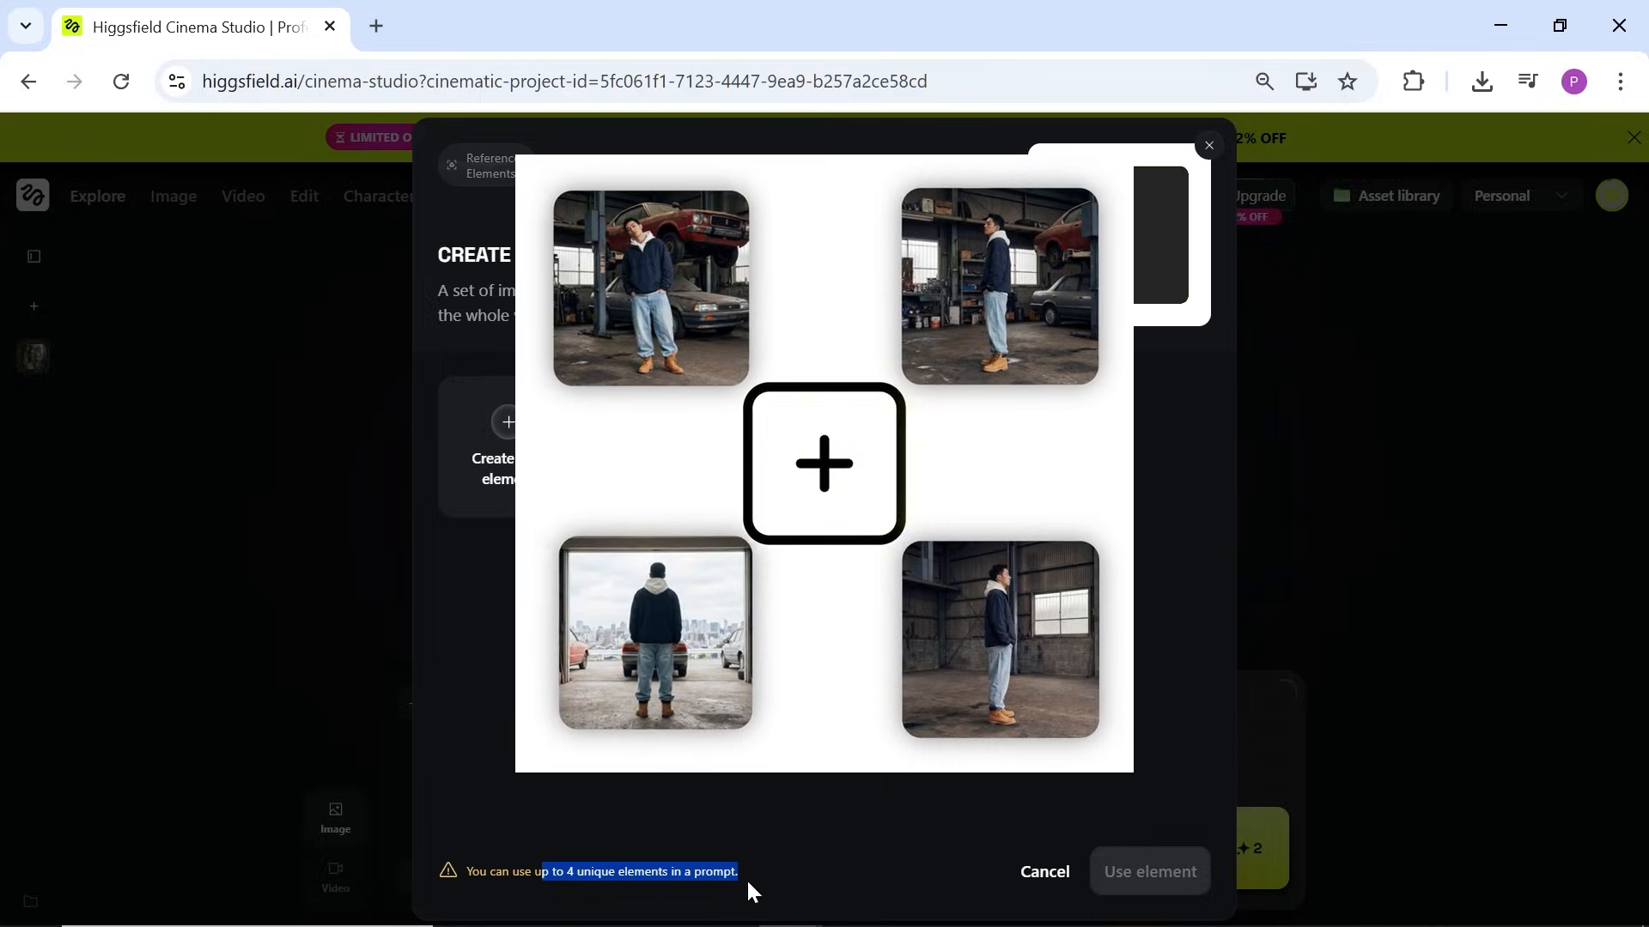
{"action": "left_click", "coordinate": [714, 797]}
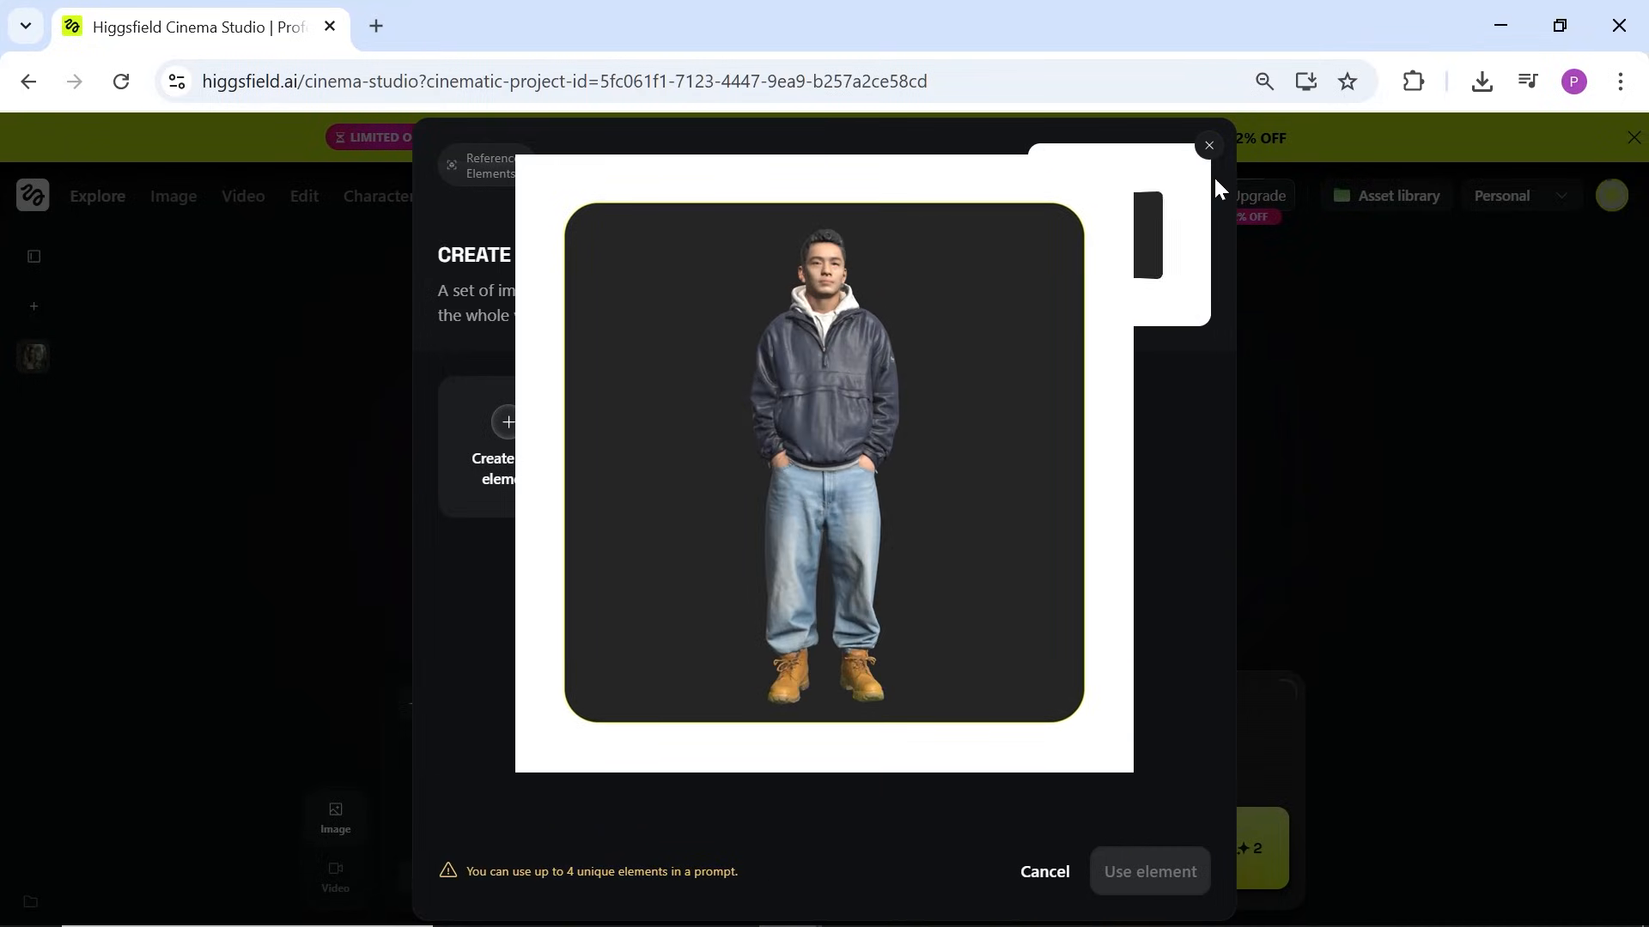
Step: Close the elements window and browse camera bodies and lenses, landing on Premium Modern Prime
{"action": "left_click", "coordinate": [1209, 148]}
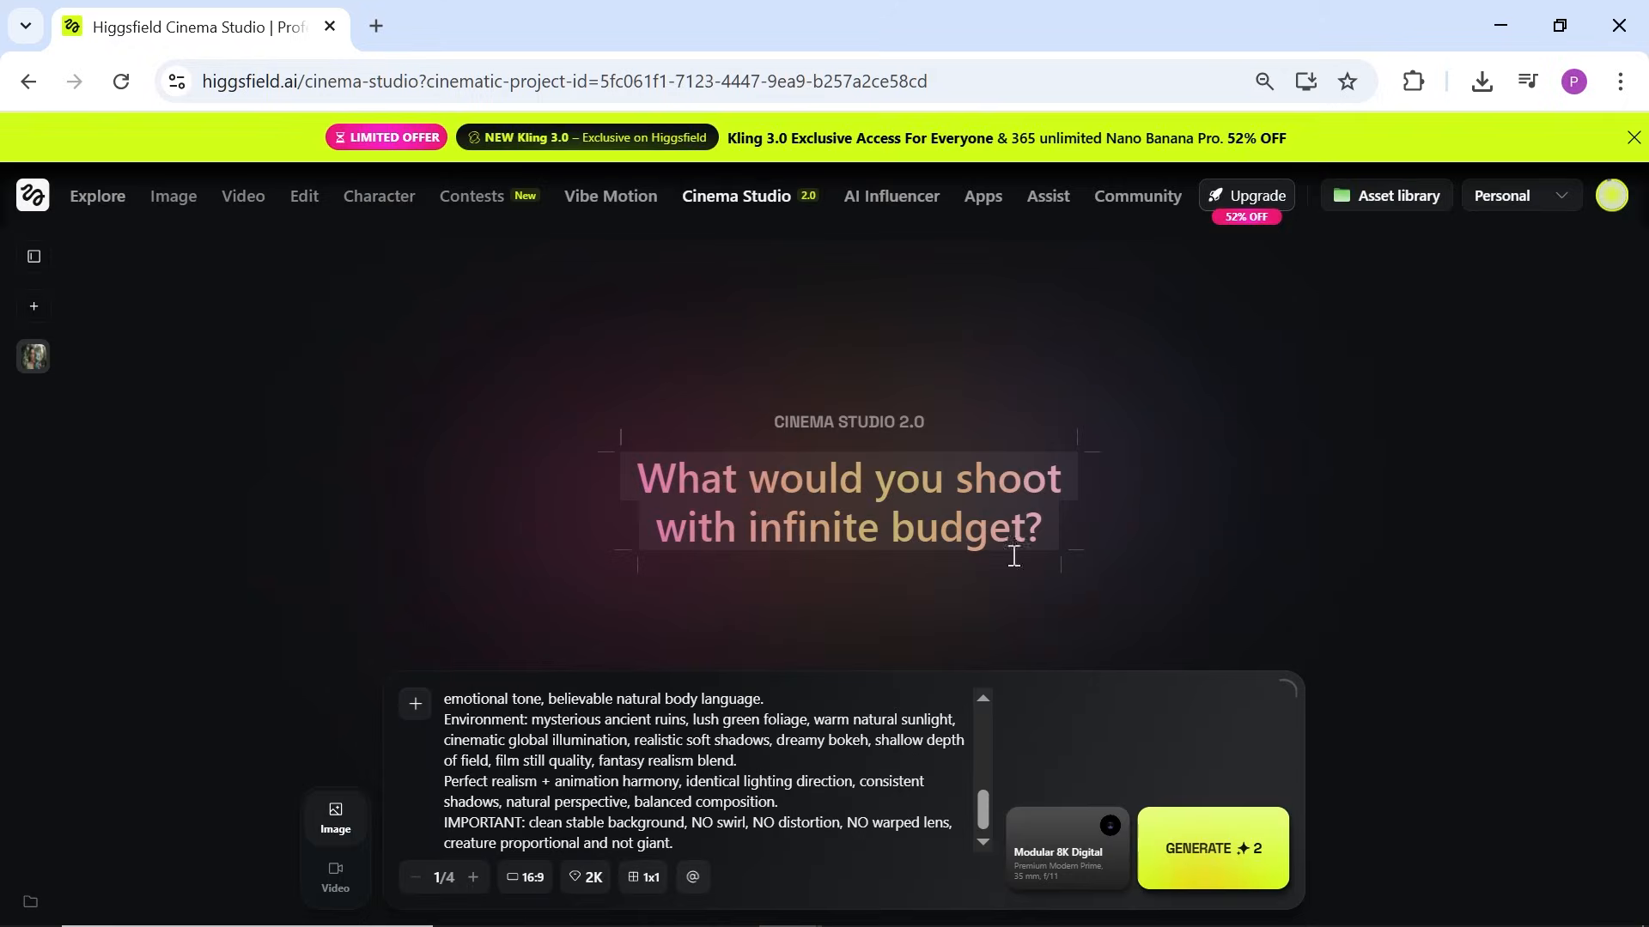
{"action": "left_click", "coordinate": [1087, 857]}
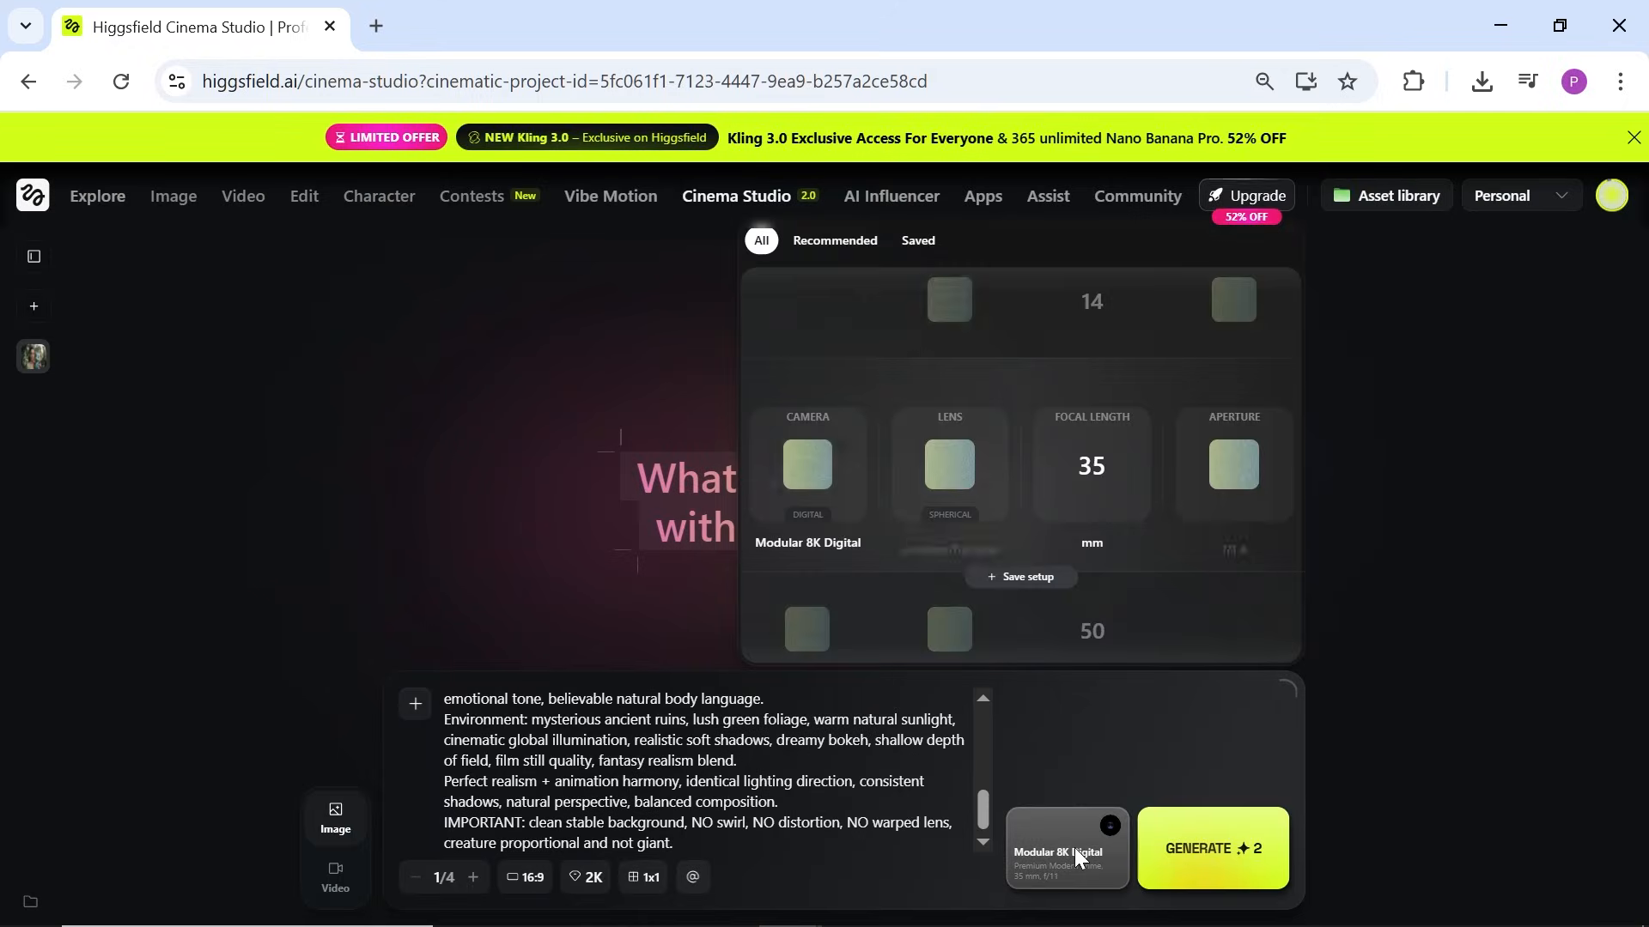
{"action": "left_click_drag", "start_coordinate": [811, 496], "coordinate": [802, 382]}
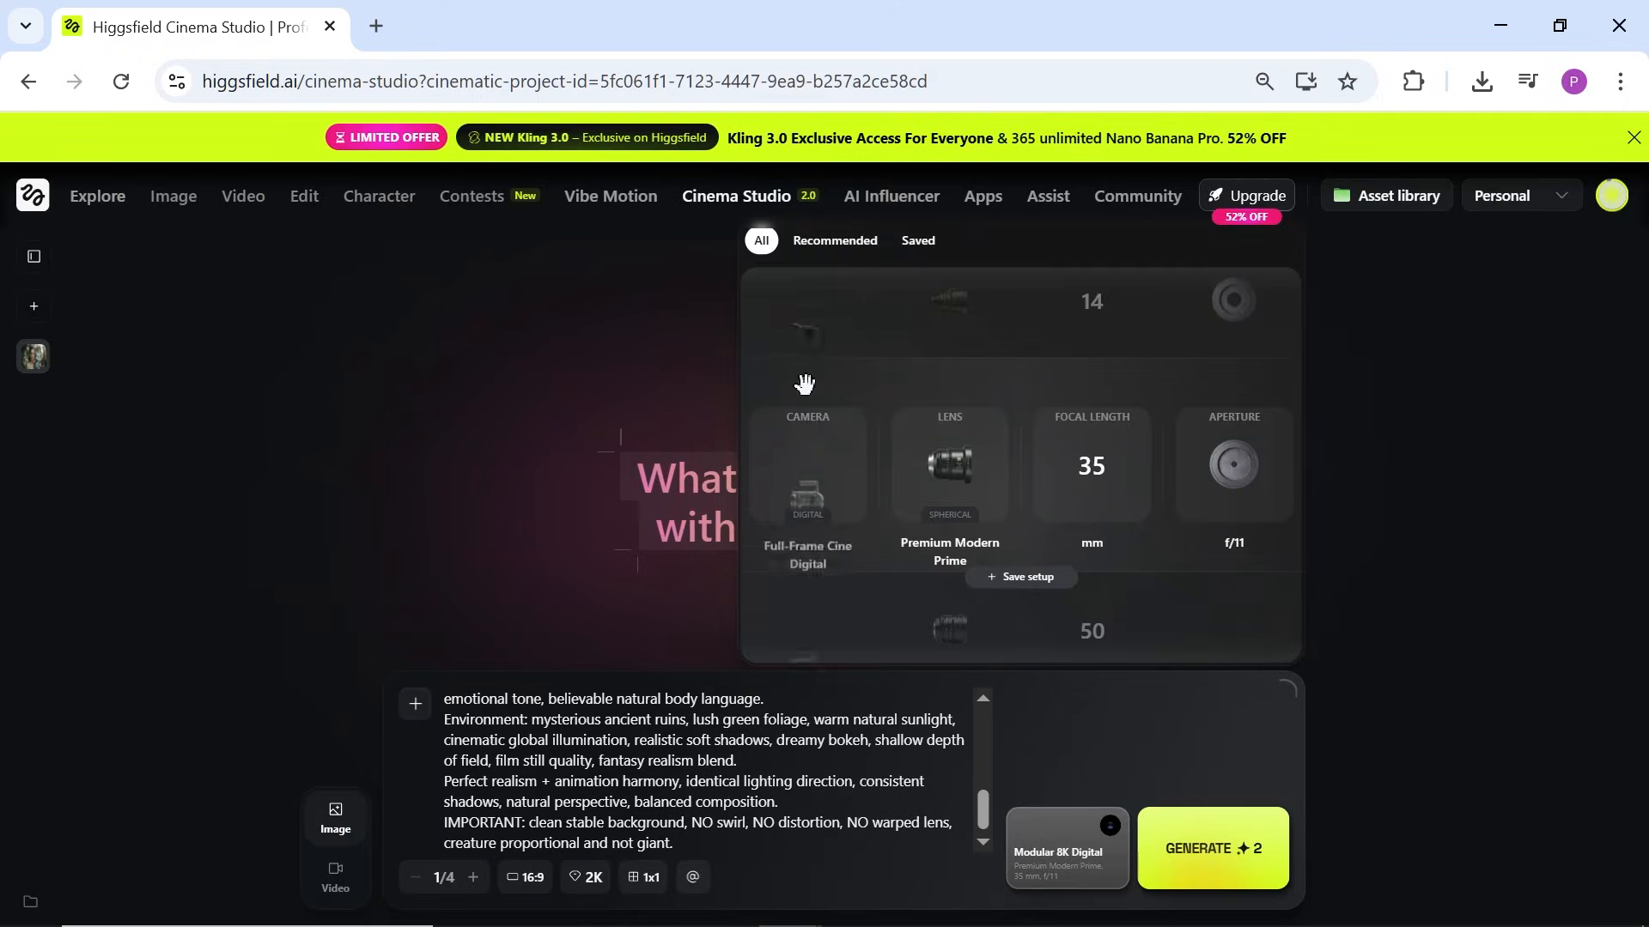
{"action": "left_click_drag", "start_coordinate": [845, 469], "coordinate": [874, 636]}
{"action": "left_click_drag", "start_coordinate": [943, 514], "coordinate": [998, 627]}
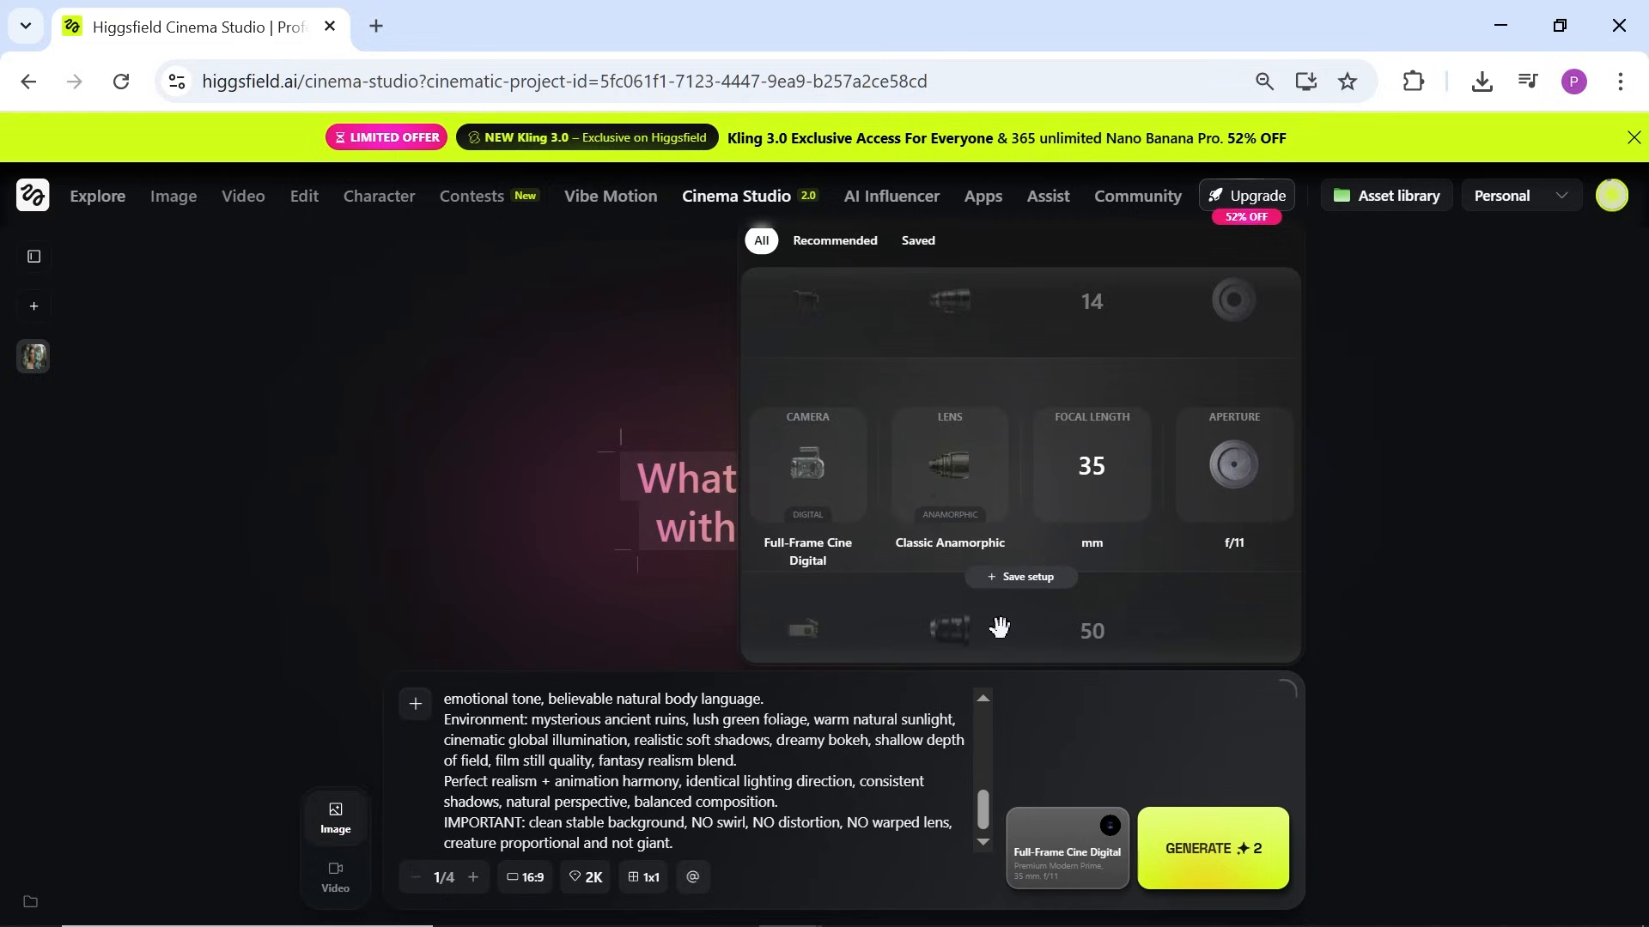
Step: Try other focal lengths and apertures, browse the Recommended setups, then close the camera panel
{"action": "left_click_drag", "start_coordinate": [1078, 488], "coordinate": [1142, 657]}
{"action": "left_click_drag", "start_coordinate": [1235, 378], "coordinate": [1210, 296]}
{"action": "left_click", "coordinate": [846, 248]}
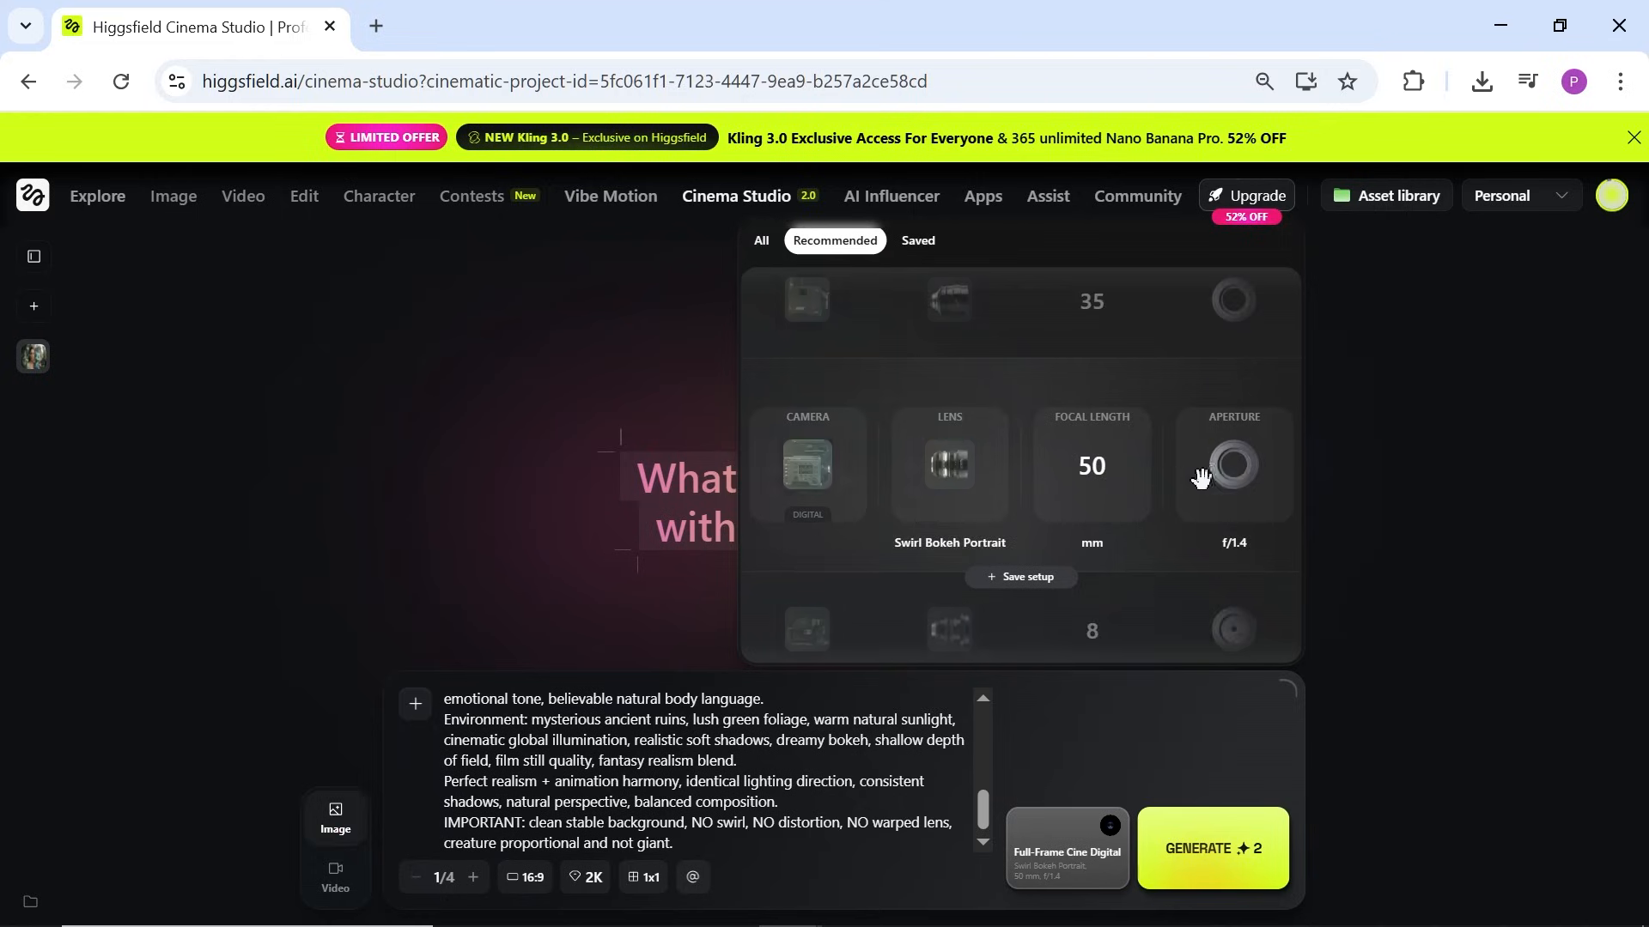
{"action": "left_click_drag", "start_coordinate": [1226, 482], "coordinate": [1242, 610]}
{"action": "left_click", "coordinate": [766, 249]}
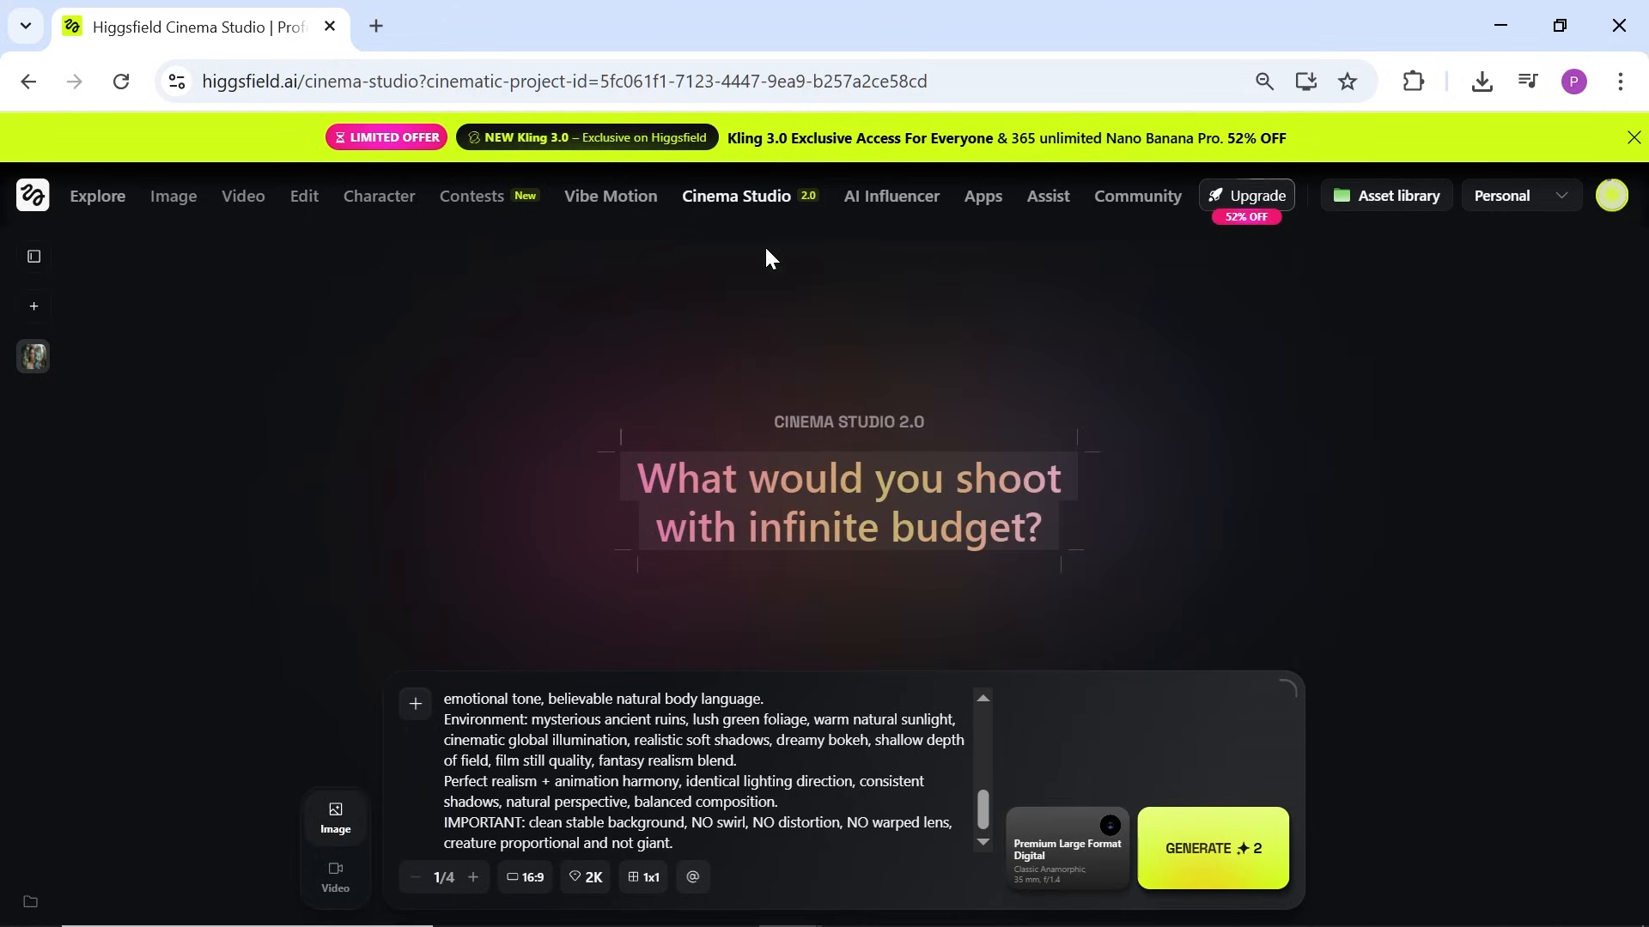
Step: Generate the woman-and-baby-dragon jungle ruins portrait and view the result full-screen
{"action": "left_click", "coordinate": [1049, 858]}
{"action": "left_click", "coordinate": [1196, 683]}
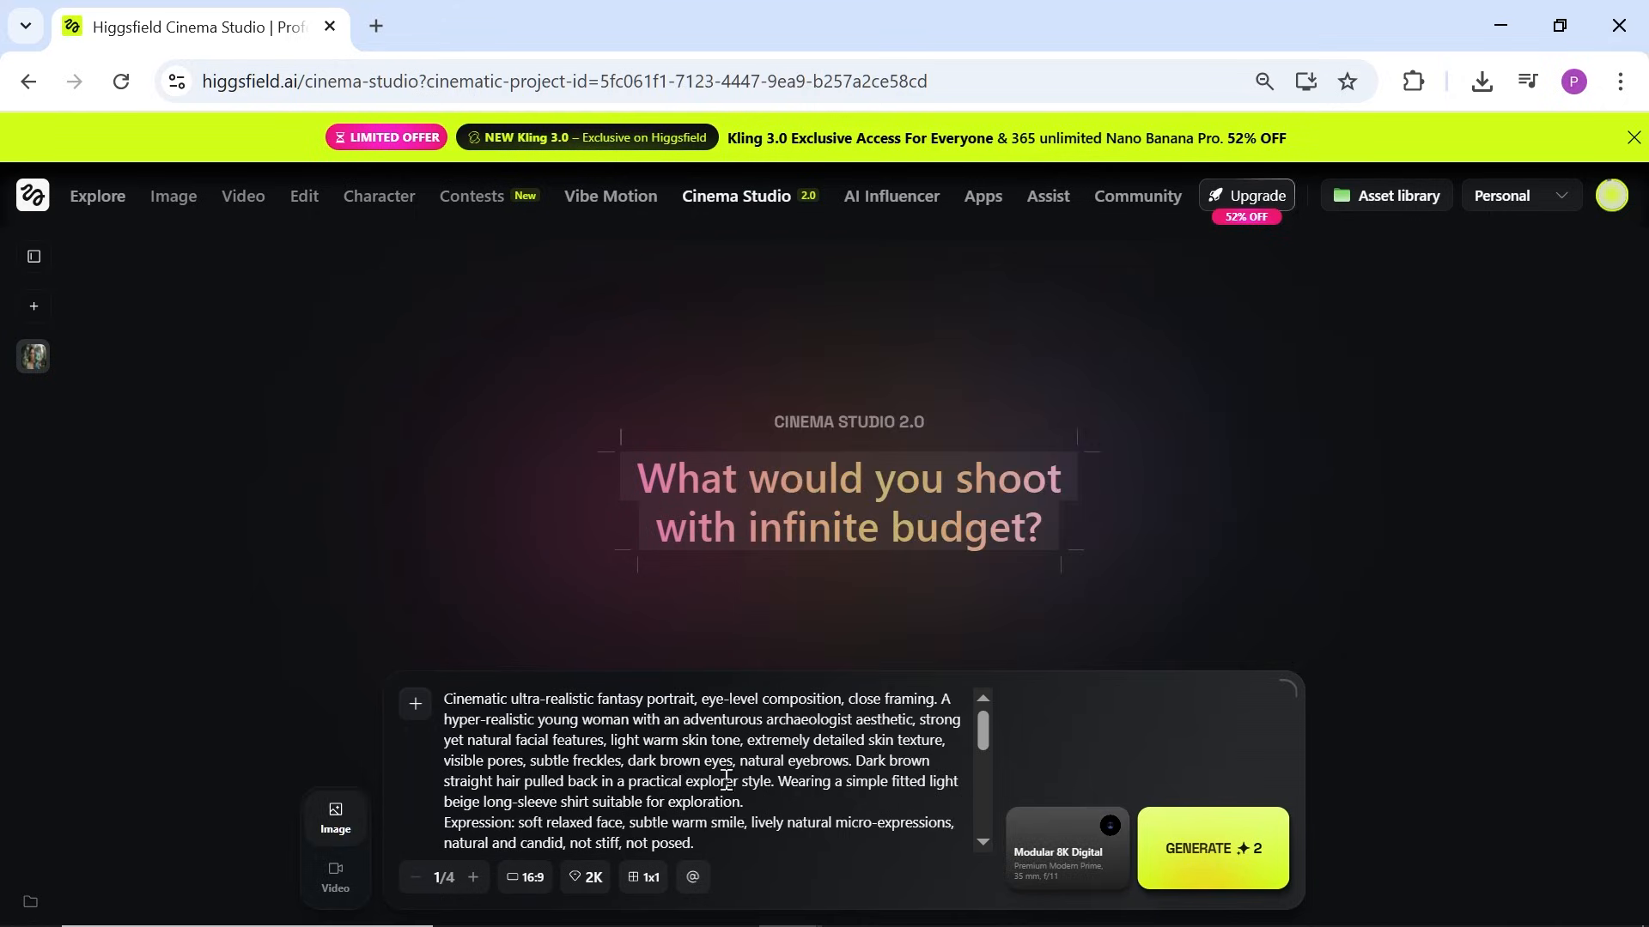
{"action": "left_click", "coordinate": [1236, 868]}
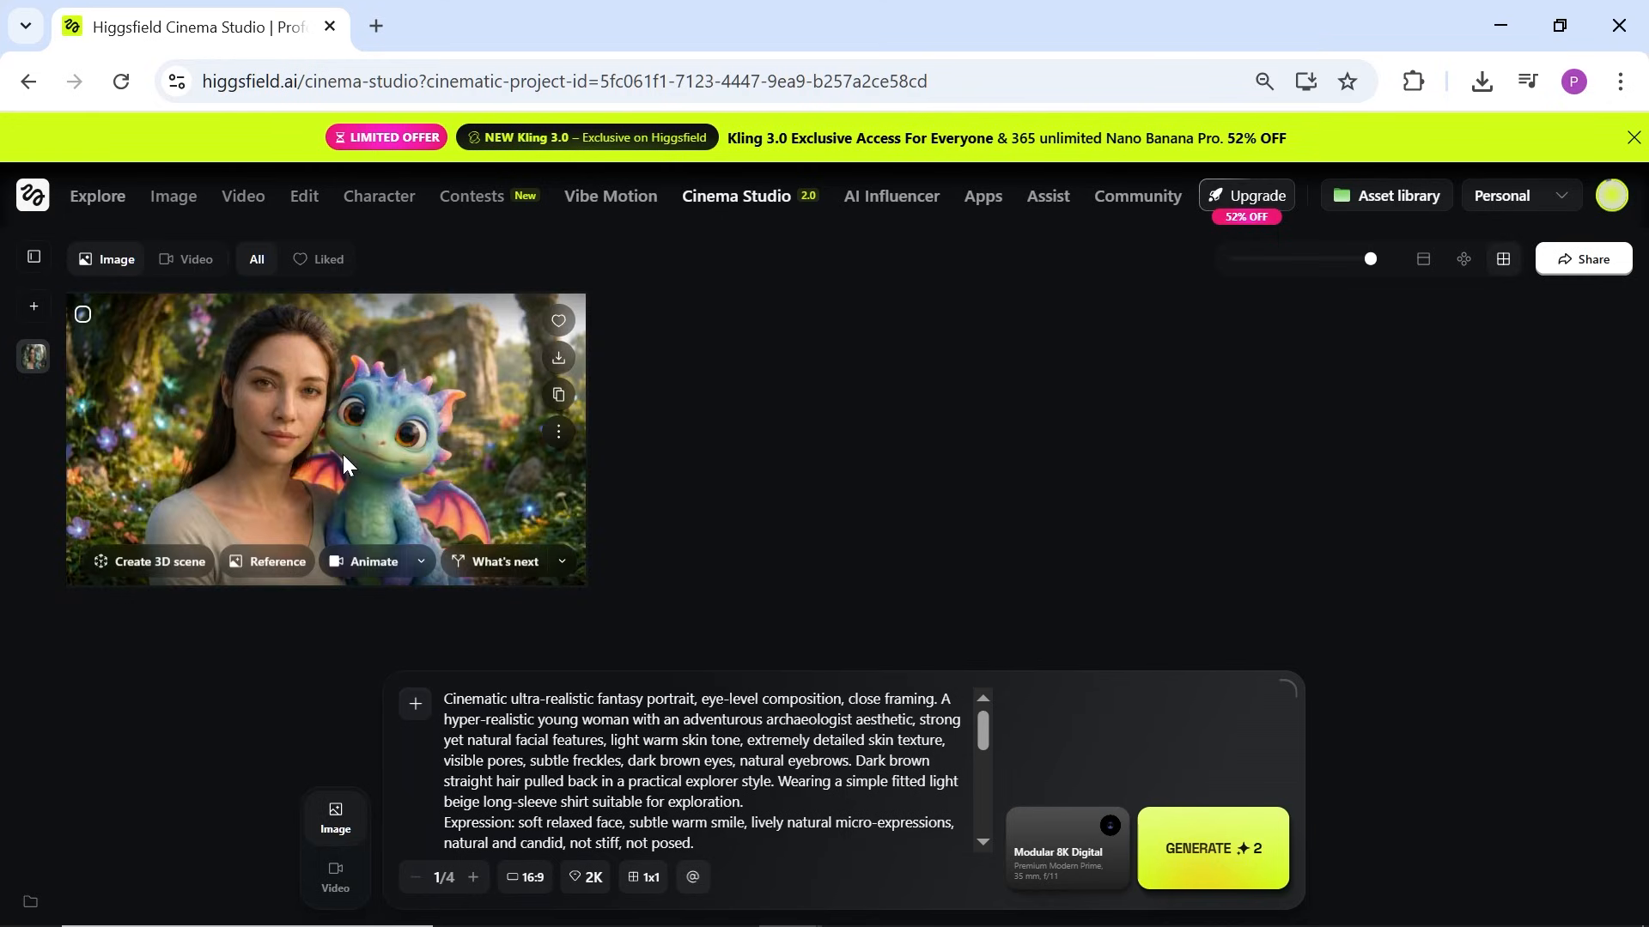
{"action": "left_click", "coordinate": [467, 438]}
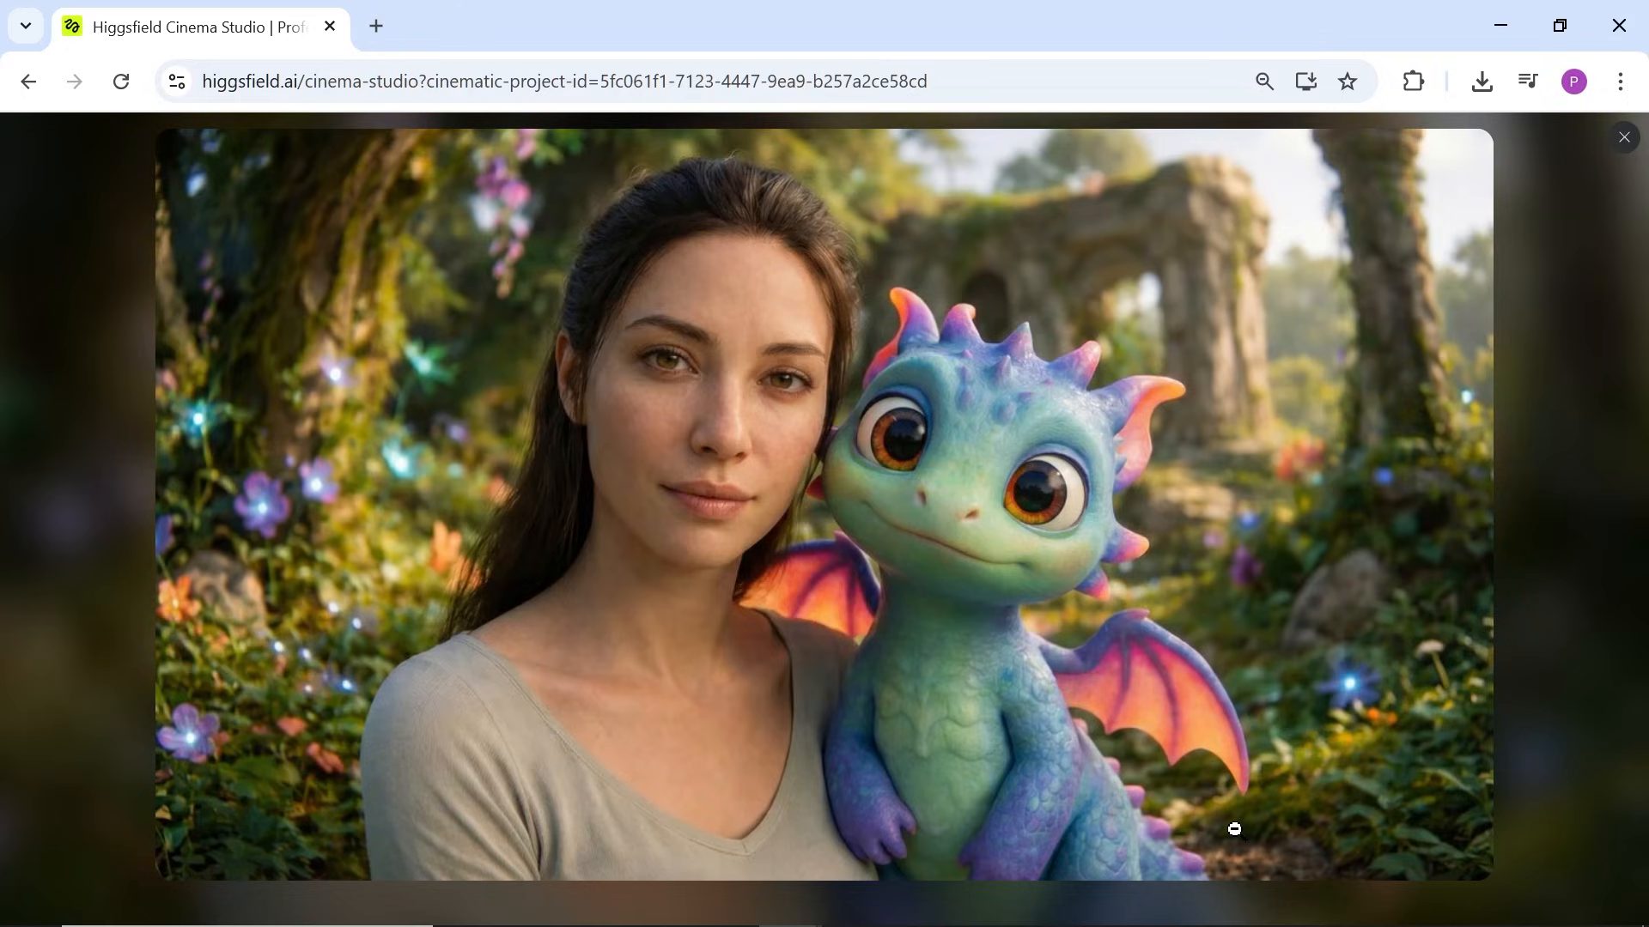
Step: Reframe the portrait as a 3D scene at 35mm, then 50mm, panning the camera right
{"action": "left_click", "coordinate": [1623, 140]}
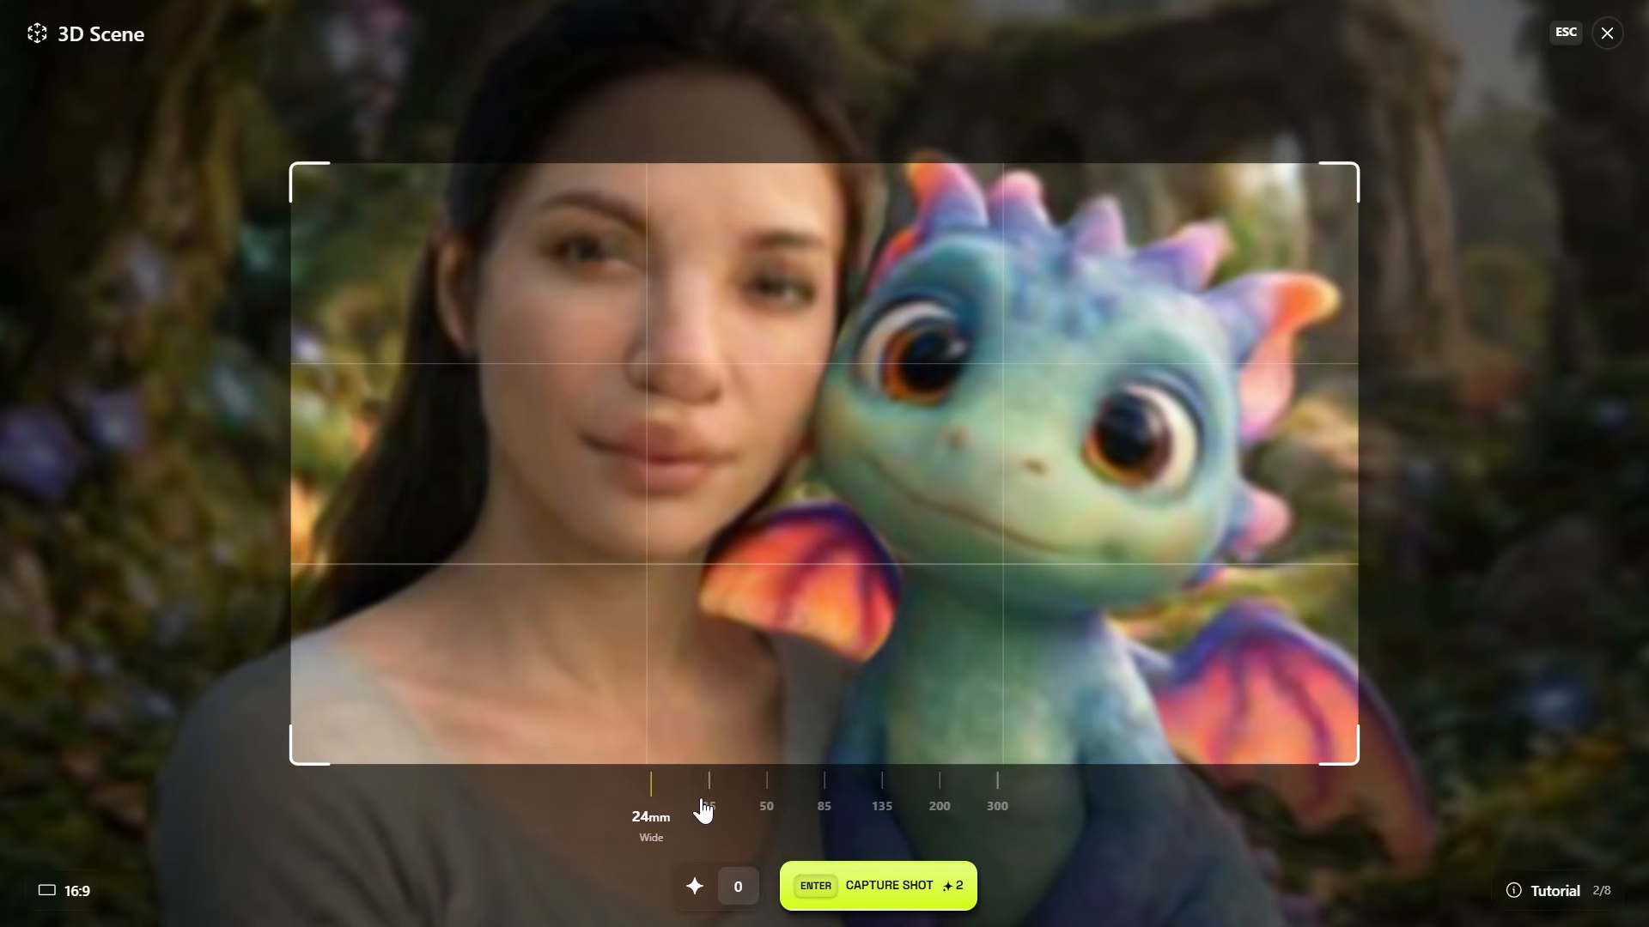
{"action": "left_click", "coordinate": [723, 807]}
{"action": "left_click", "coordinate": [778, 796]}
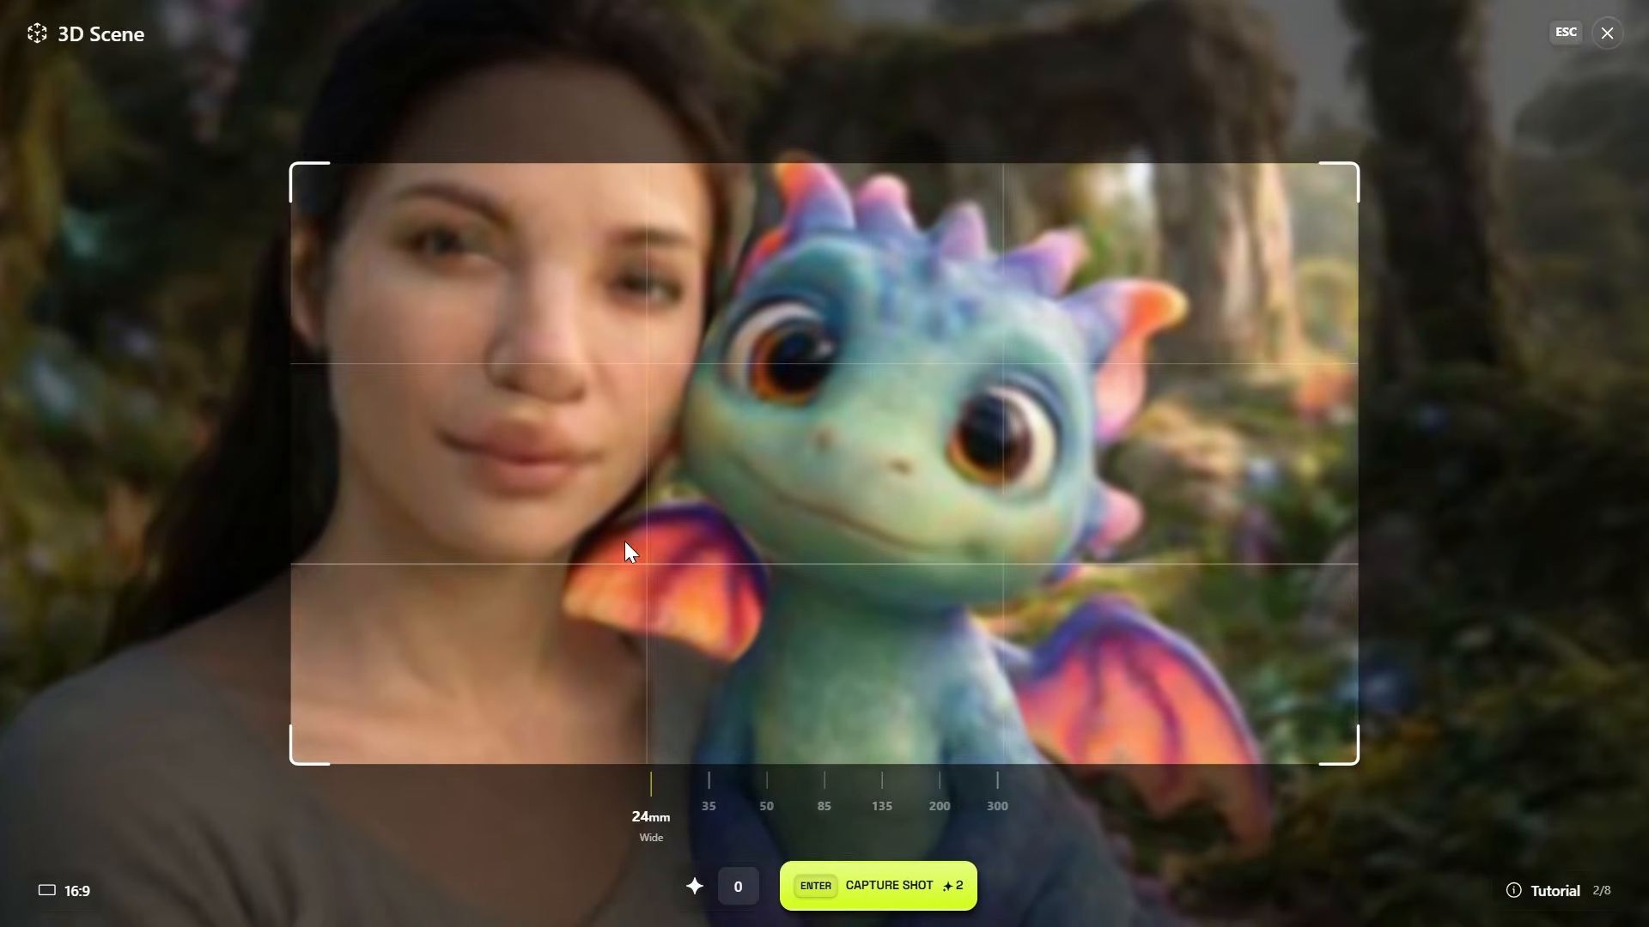
{"action": "mouse_move", "coordinate": [625, 541]}
{"action": "left_mouse_down"}
{"action": "mouse_move", "coordinate": [1010, 534]}
{"action": "mouse_move", "coordinate": [653, 531]}
{"action": "left_mouse_up"}
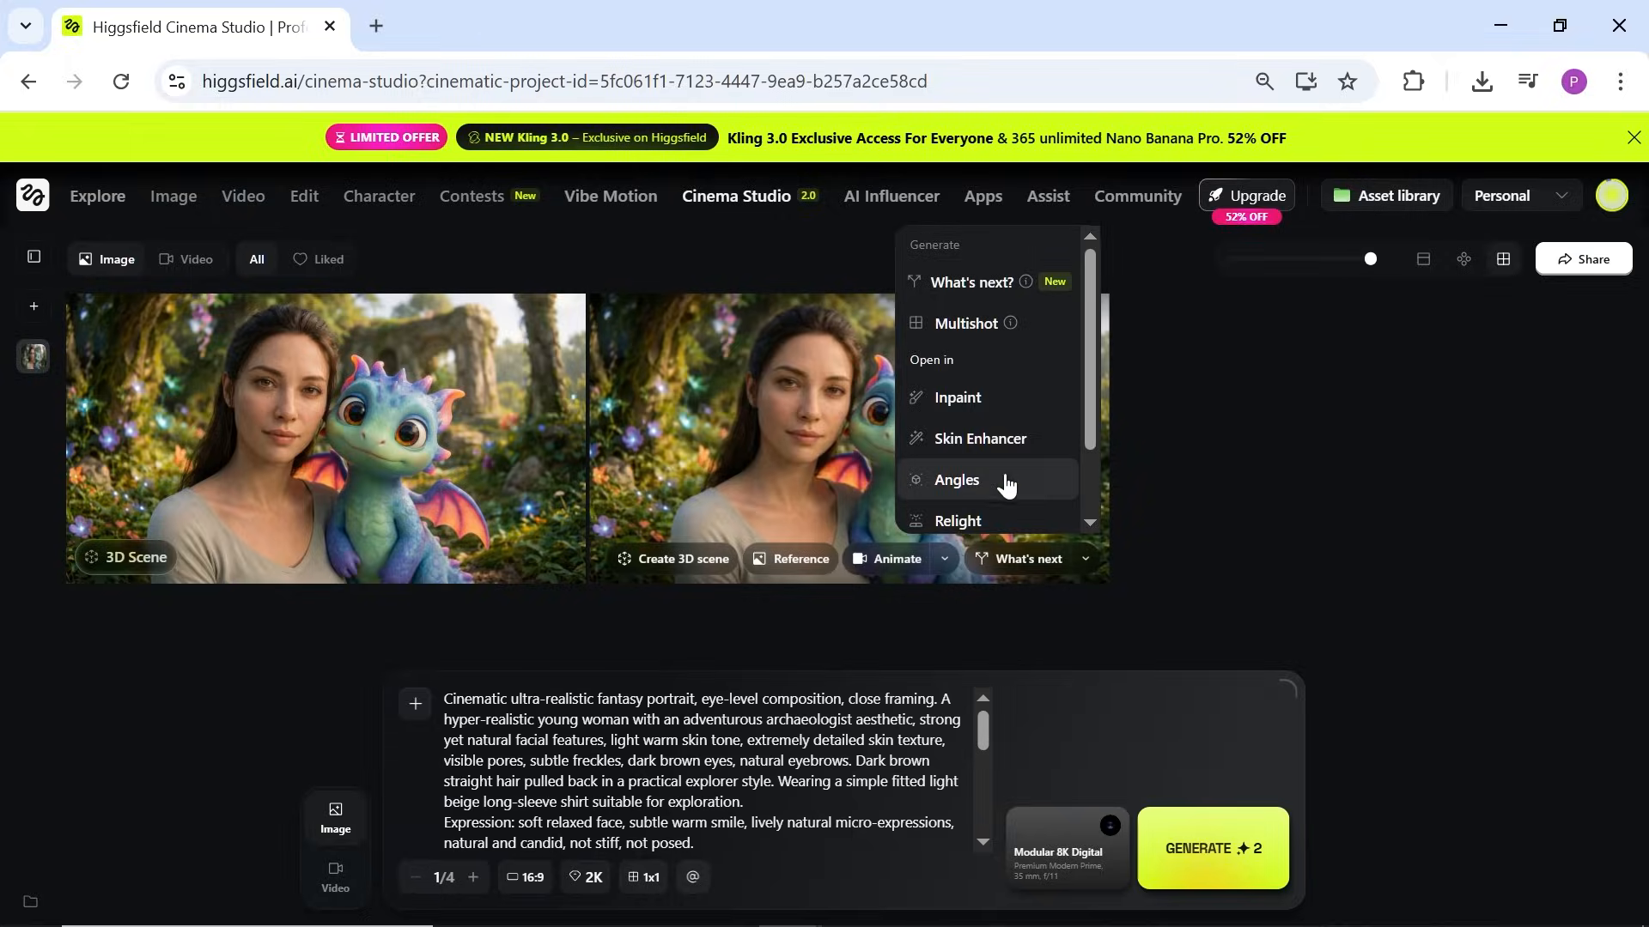
Step: Rotate the portrait's camera angle in the Angles editor and generate a multishot grid
{"action": "left_click", "coordinate": [934, 486]}
{"action": "mouse_move", "coordinate": [1468, 400]}
{"action": "left_mouse_down"}
{"action": "mouse_move", "coordinate": [1460, 378]}
{"action": "mouse_move", "coordinate": [1517, 346]}
{"action": "mouse_move", "coordinate": [1508, 467]}
{"action": "mouse_move", "coordinate": [1556, 356]}
{"action": "mouse_move", "coordinate": [1494, 394]}
{"action": "left_mouse_up"}
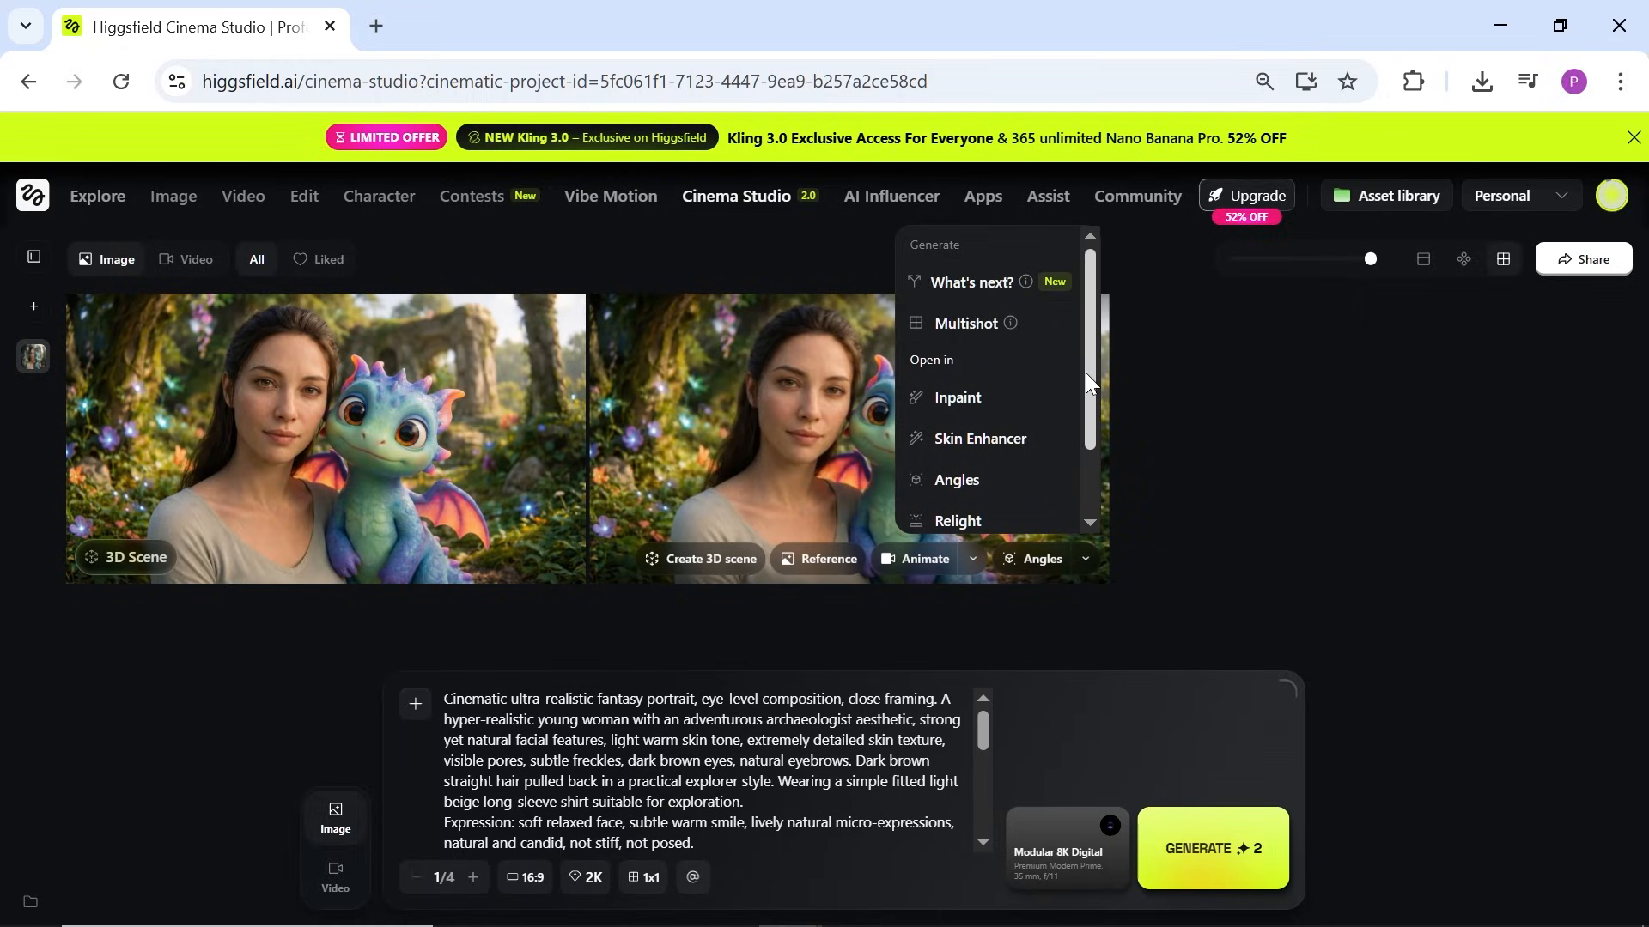
{"action": "left_click", "coordinate": [966, 324]}
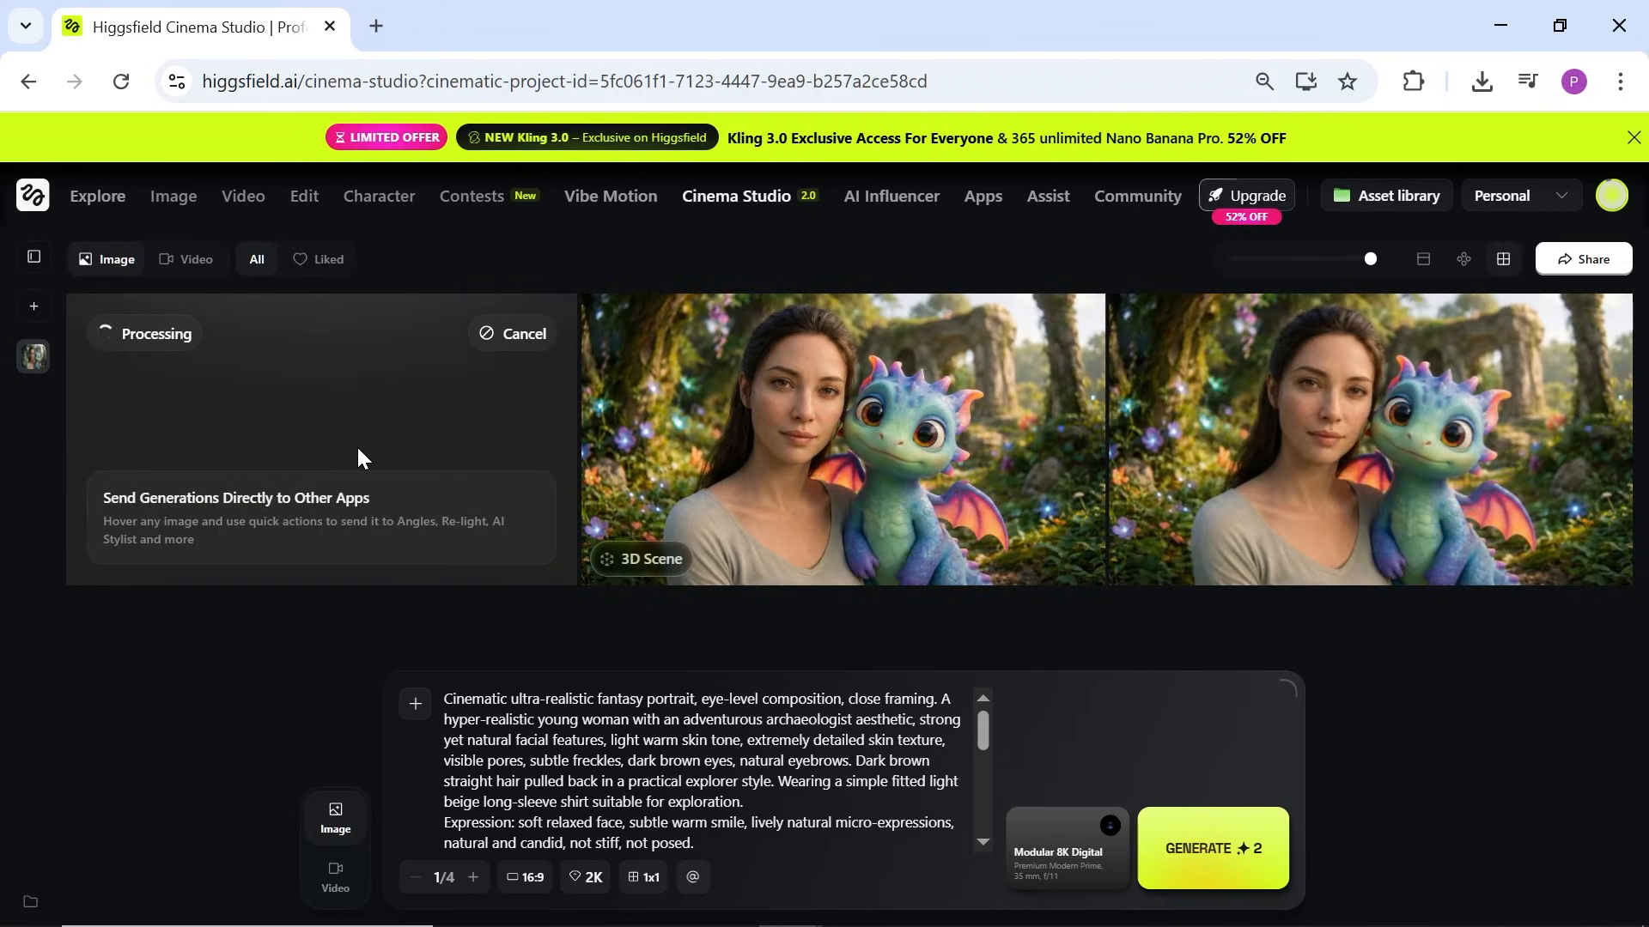
Step: Review the nine-shot grid, then generate and open a 2x2 4K image set
{"action": "left_click", "coordinate": [352, 400]}
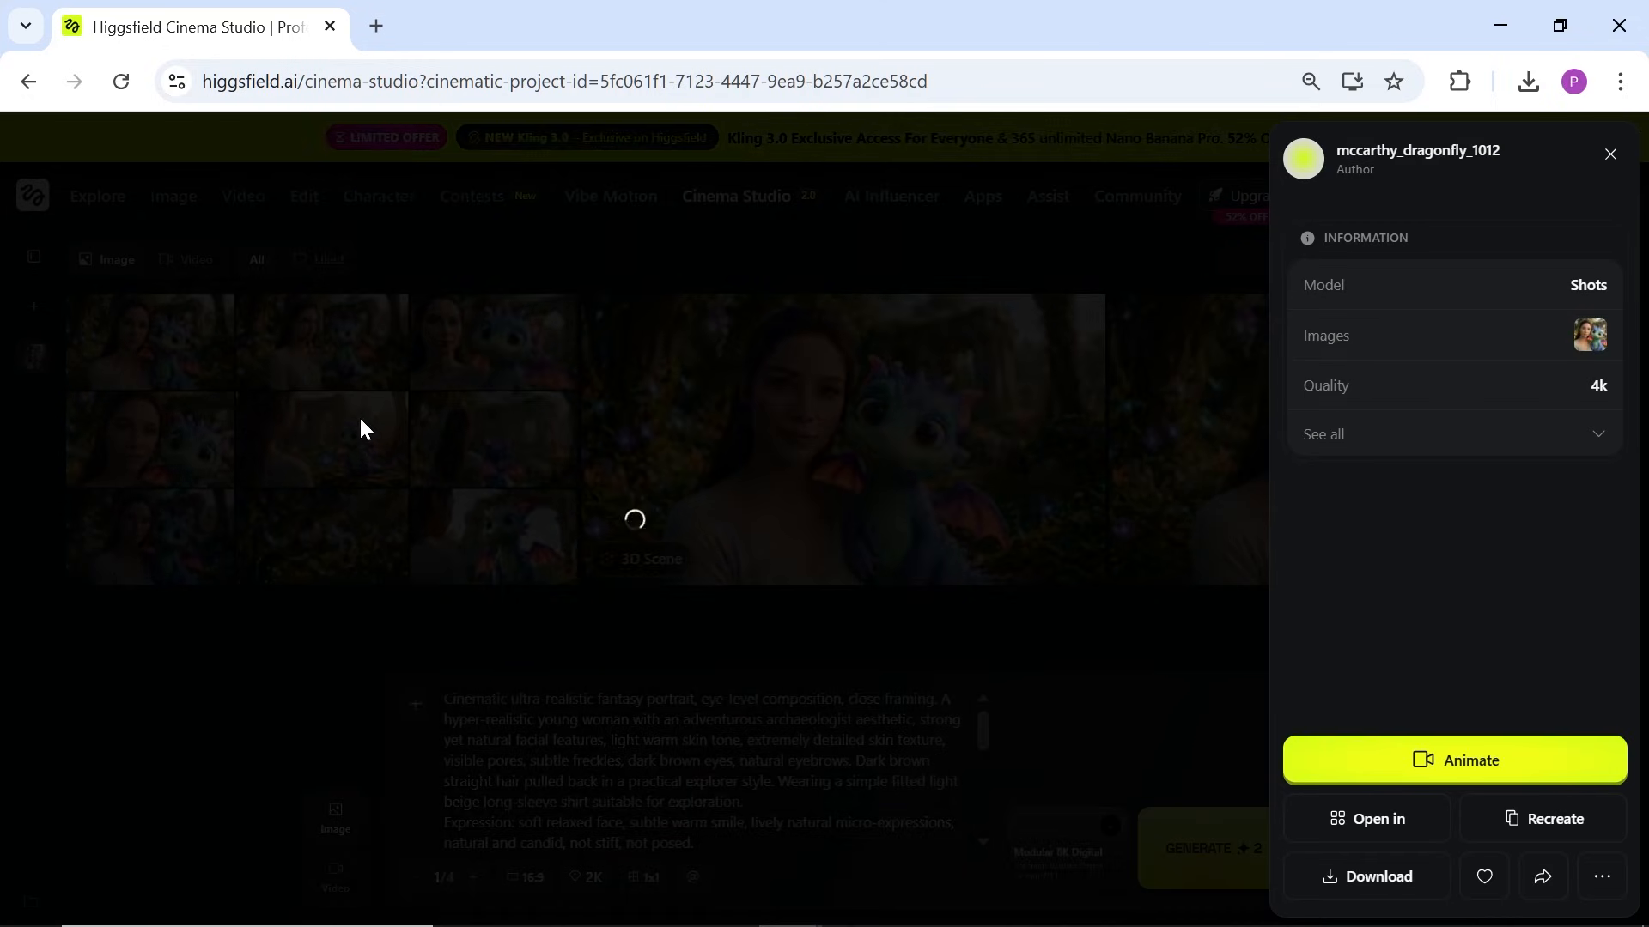
{"action": "scroll", "coordinate": [1203, 452], "scroll_direction": "down", "scroll_amount": 3}
{"action": "scroll", "coordinate": [1204, 452], "scroll_direction": "down", "scroll_amount": 3}
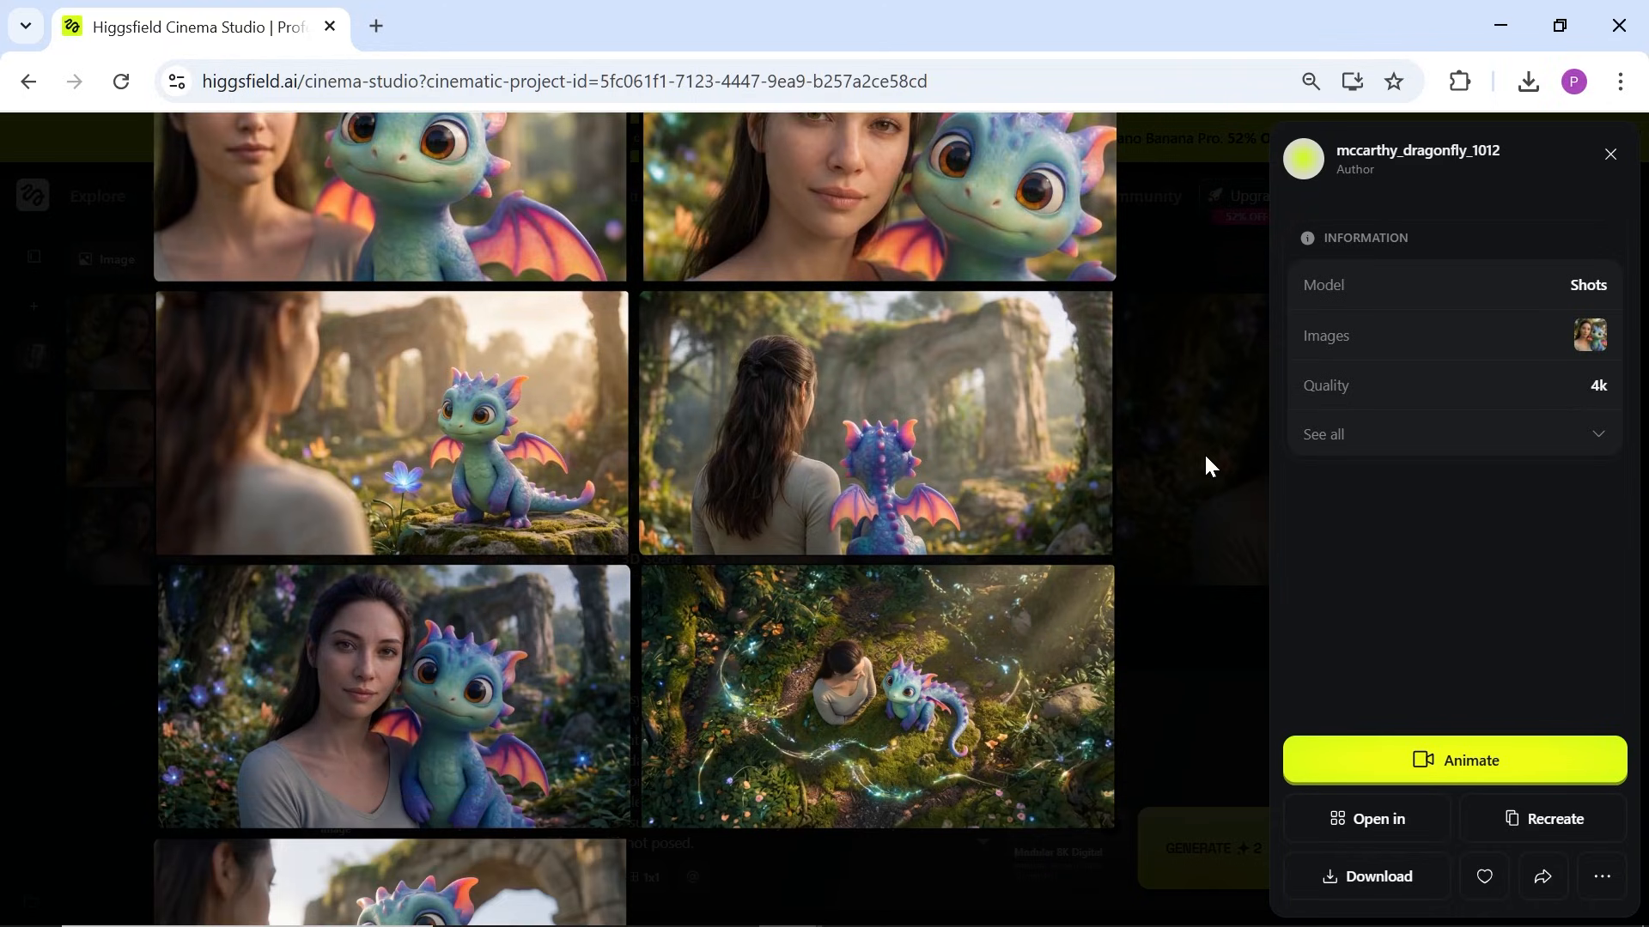
{"action": "scroll", "coordinate": [1203, 452], "scroll_direction": "up", "scroll_amount": 3}
{"action": "scroll", "coordinate": [1204, 457], "scroll_direction": "up", "scroll_amount": 5}
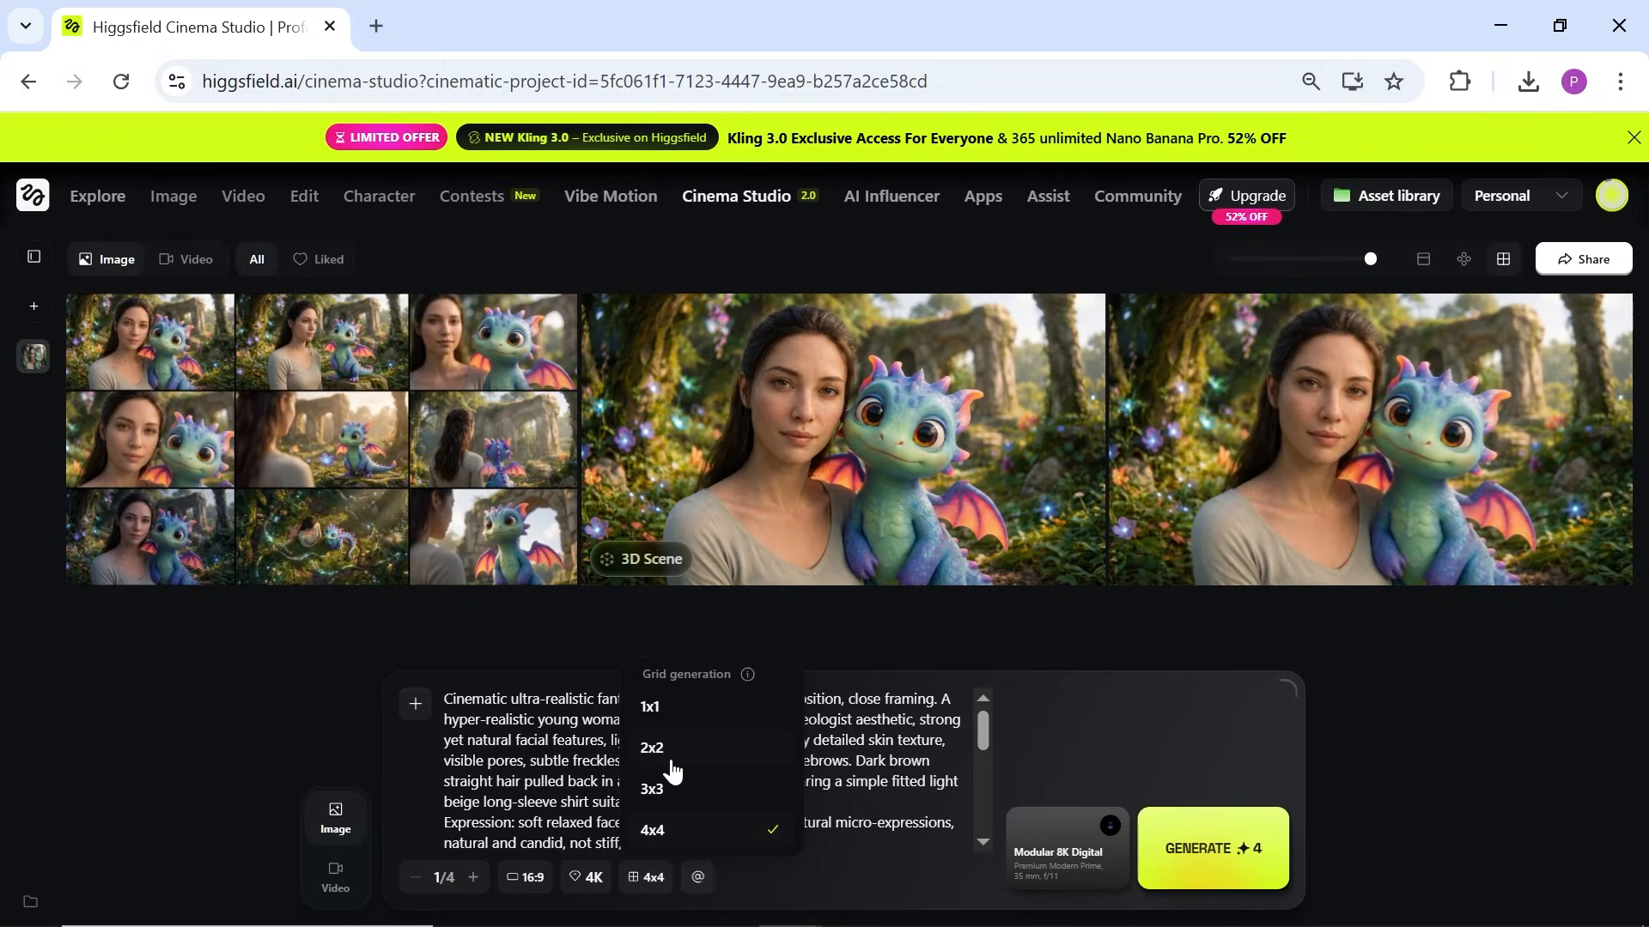
{"action": "left_click", "coordinate": [671, 763]}
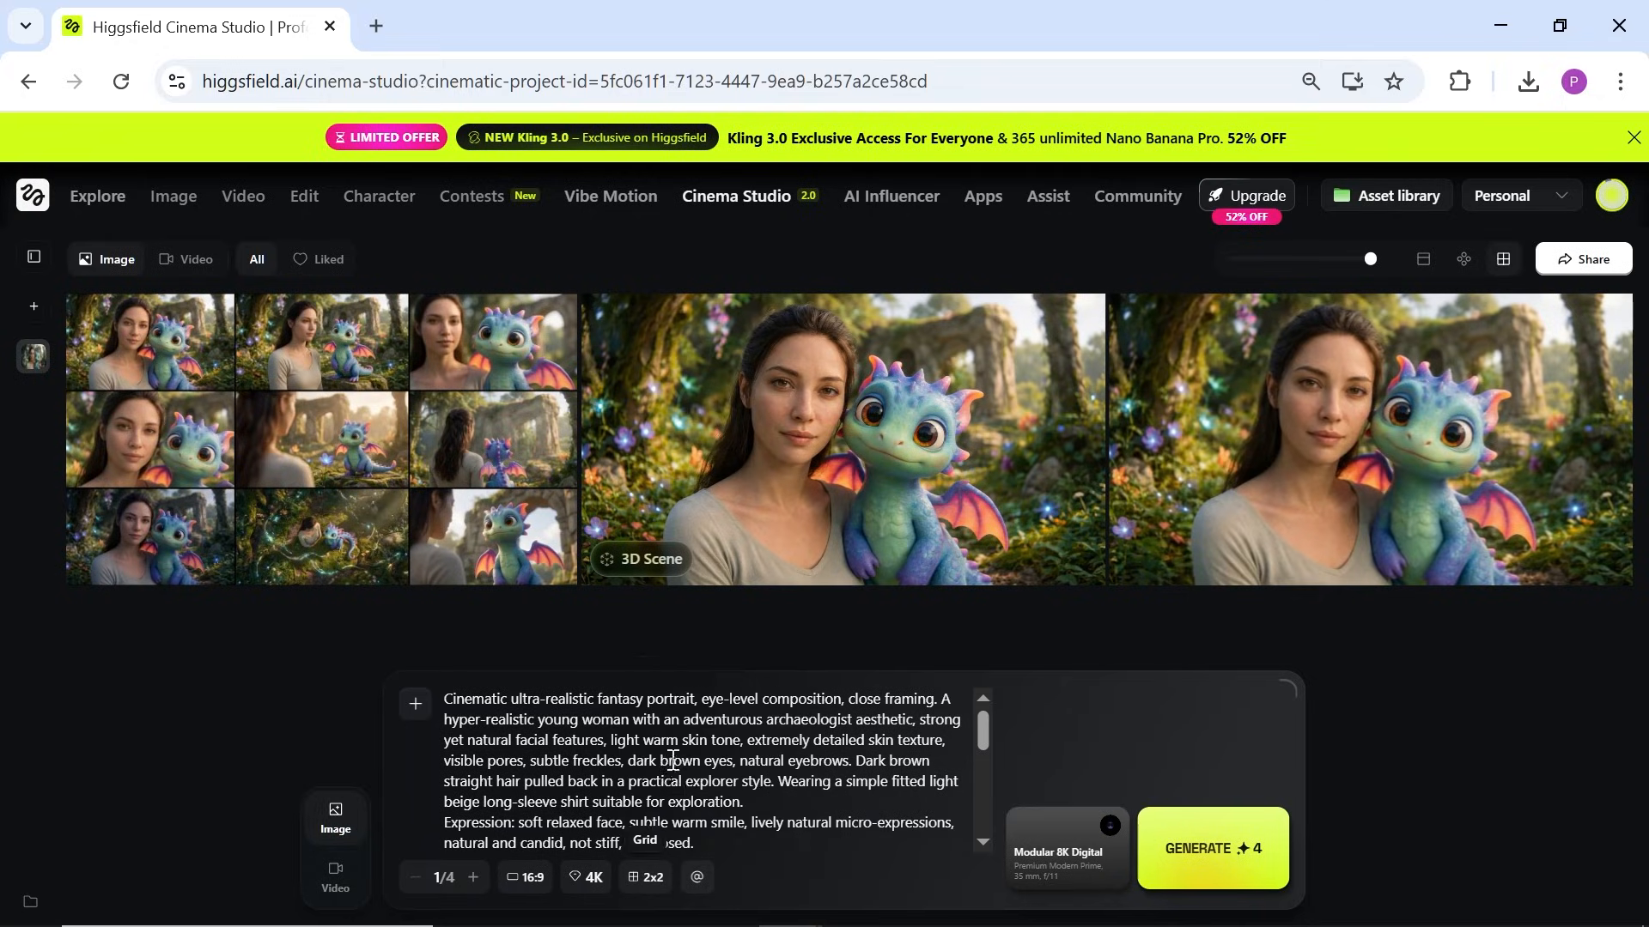
{"action": "left_click", "coordinate": [1185, 868]}
{"action": "left_click", "coordinate": [333, 452]}
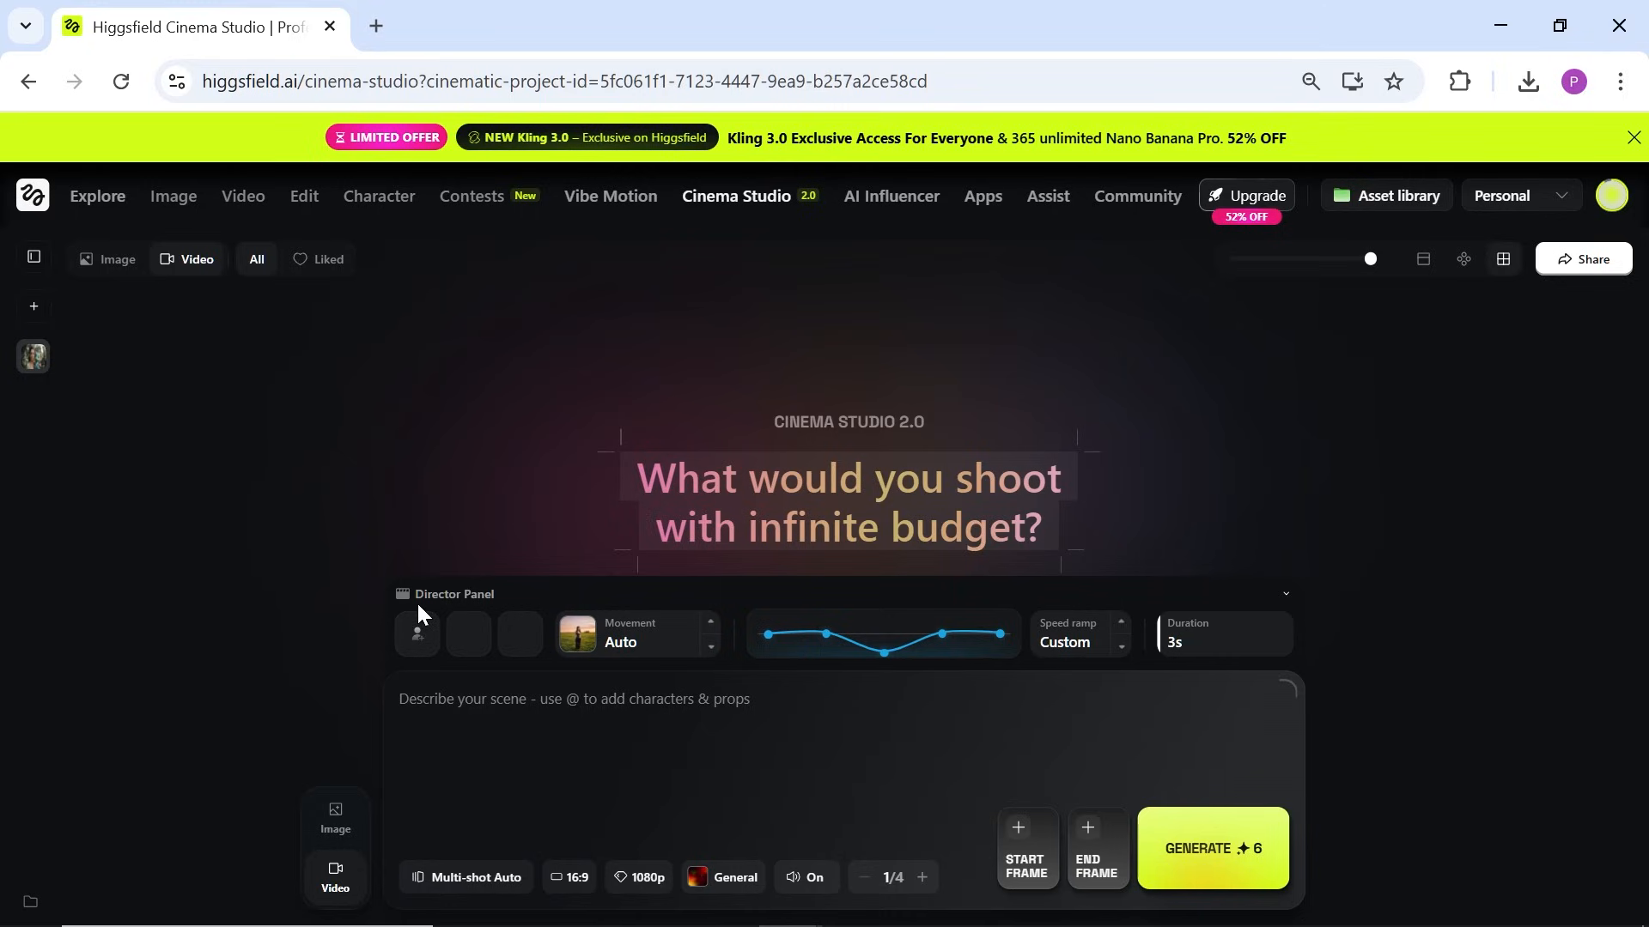
Step: Start adding a reference character or prop, cancel it, and browse the camera movement presets
{"action": "left_click", "coordinate": [428, 645]}
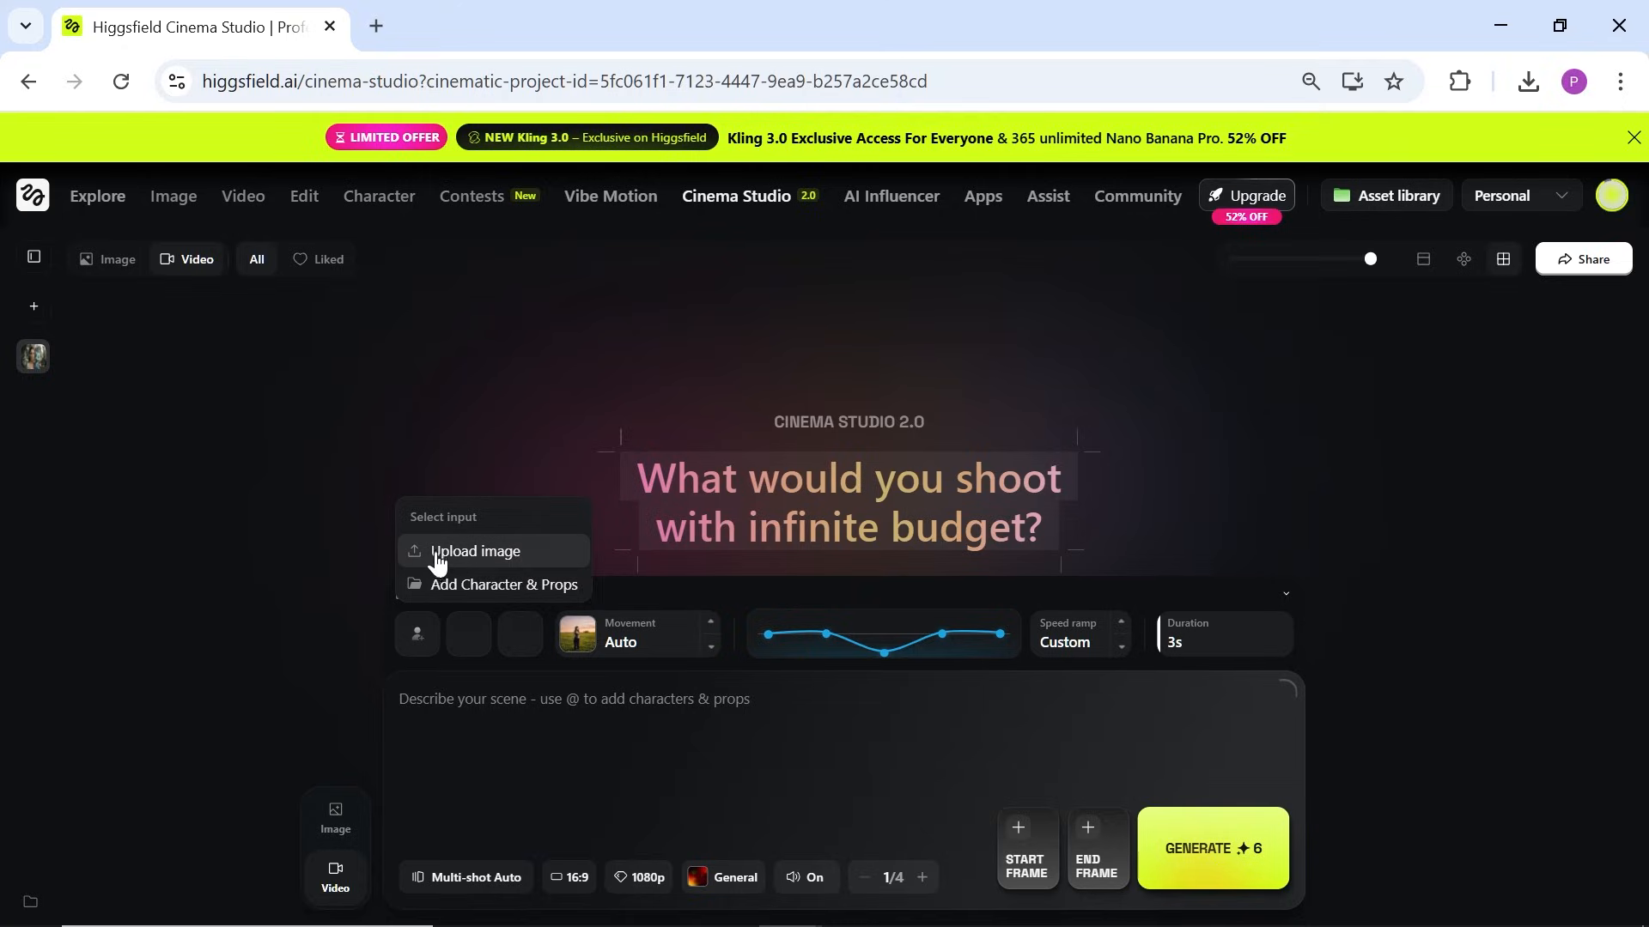
{"action": "left_click", "coordinate": [538, 587]}
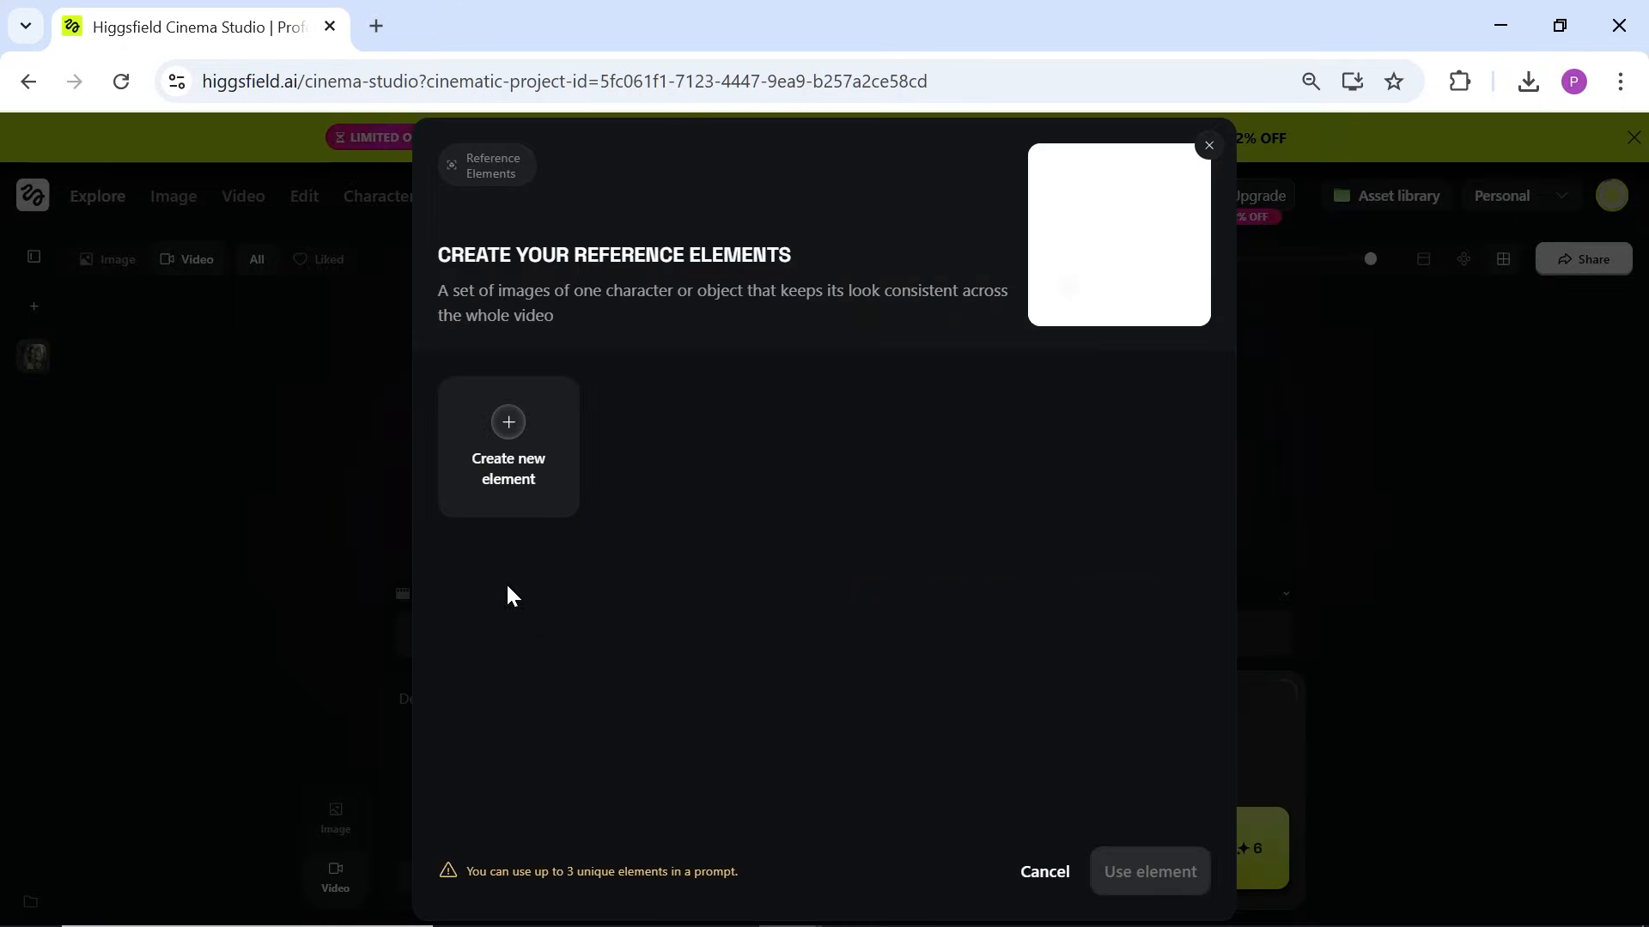
{"action": "left_click", "coordinate": [1047, 876]}
{"action": "left_click", "coordinate": [661, 644]}
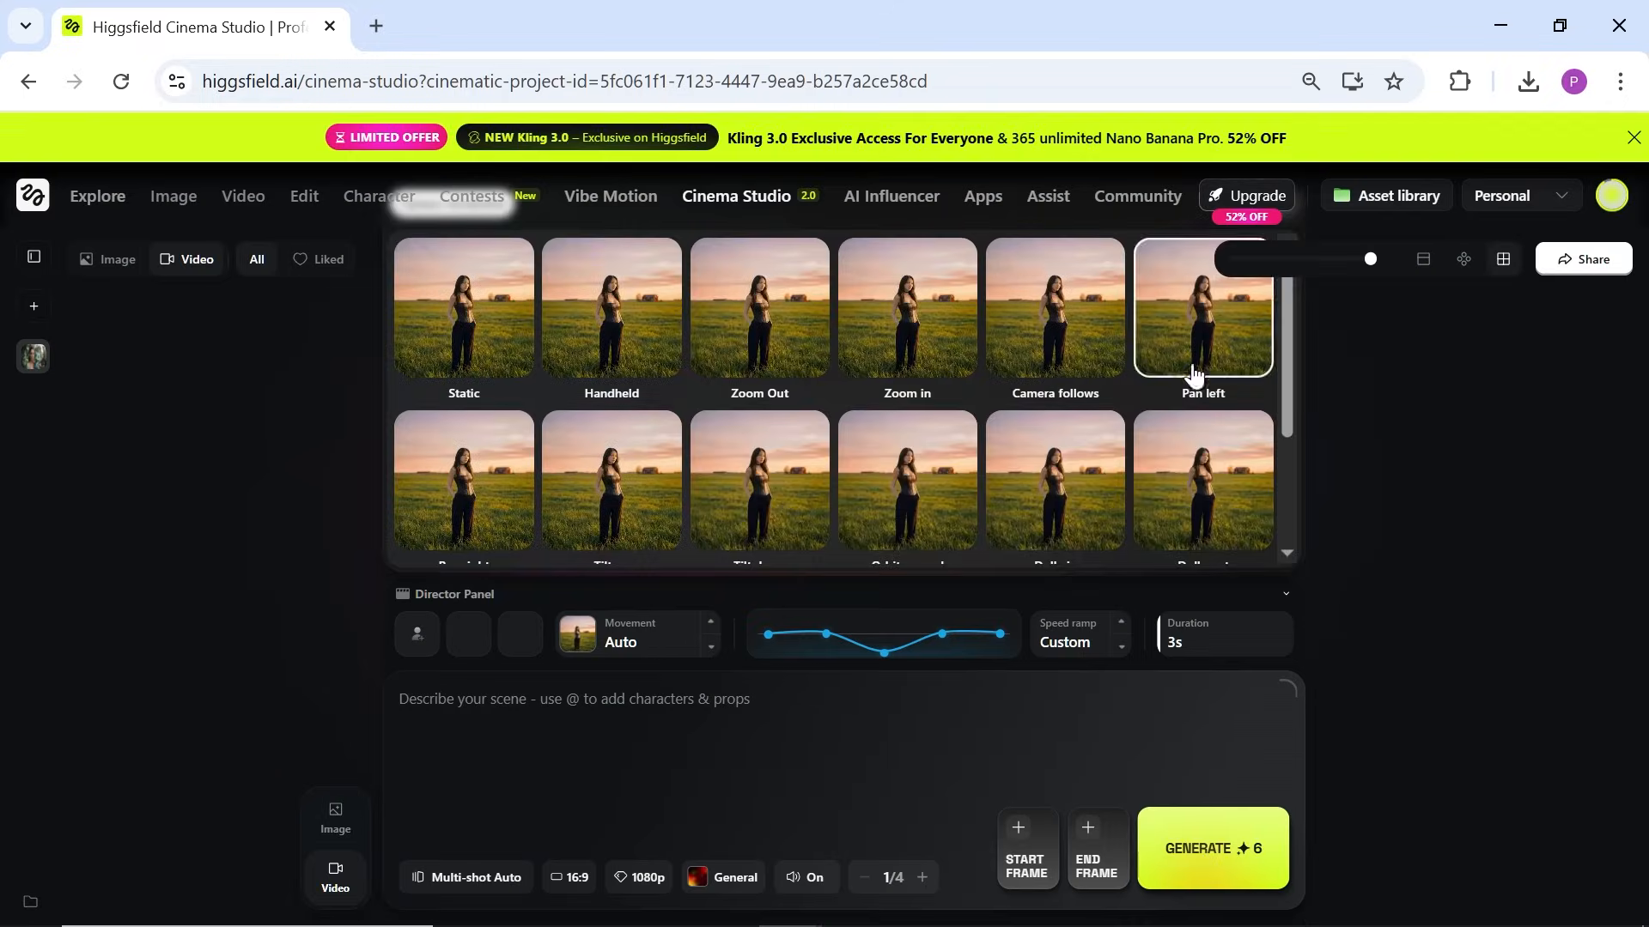
{"action": "left_click_drag", "start_coordinate": [1287, 369], "coordinate": [1299, 300]}
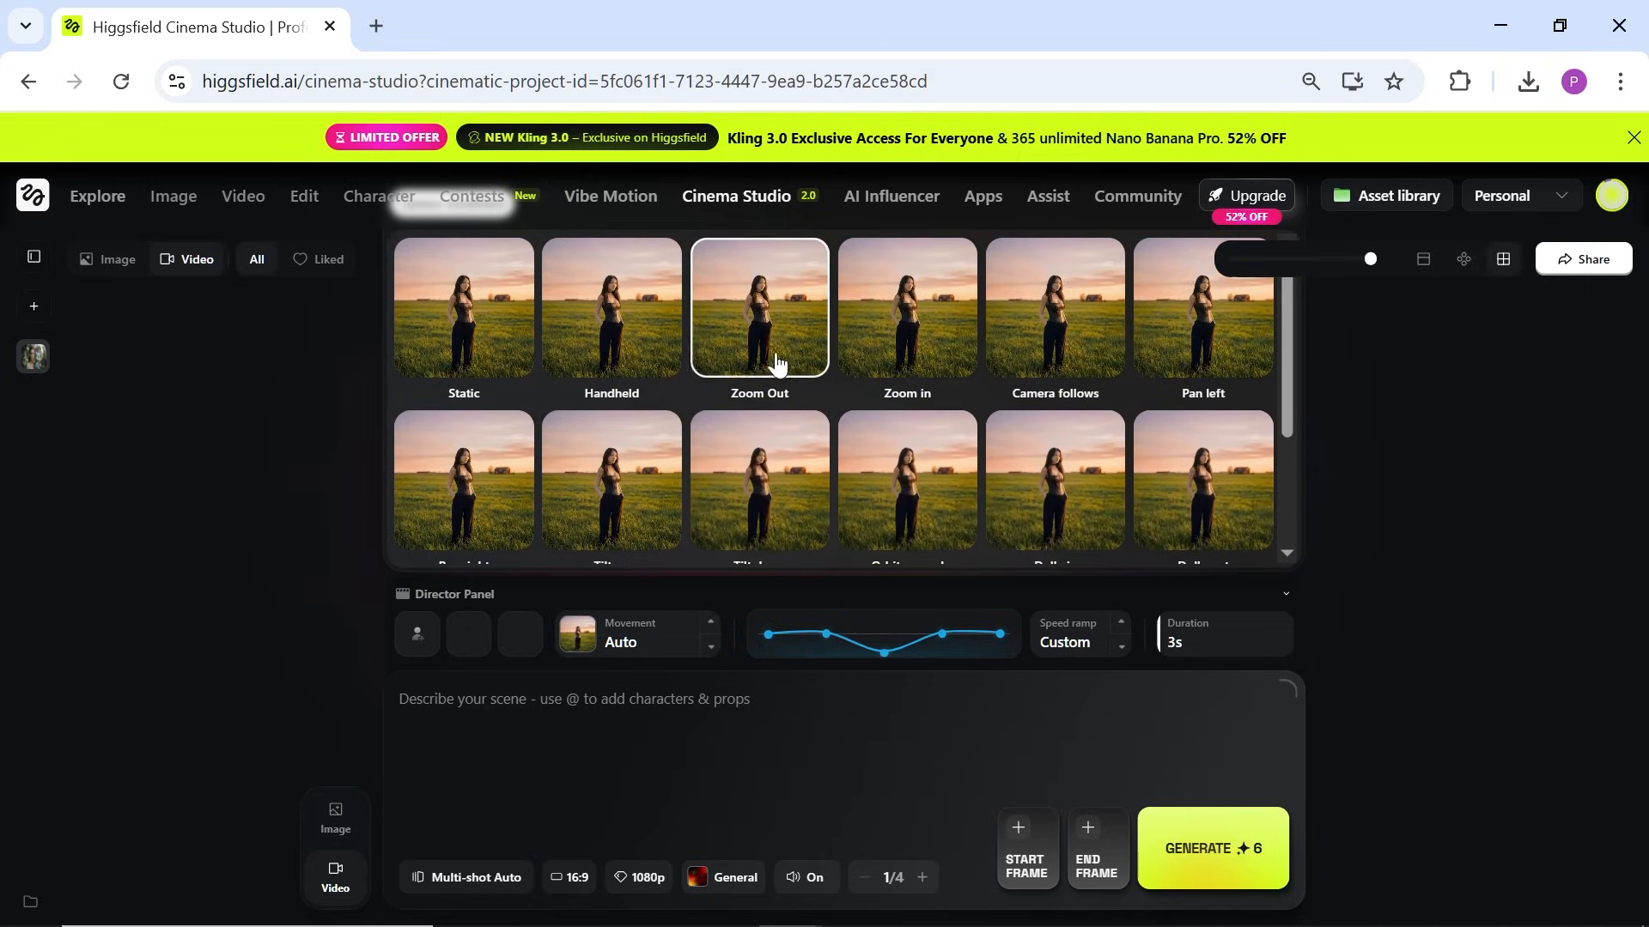
Step: Set Handheld camera movement and try speed ramp presets, raising points on a Custom curve
{"action": "left_click", "coordinate": [652, 352]}
{"action": "left_click", "coordinate": [1122, 651]}
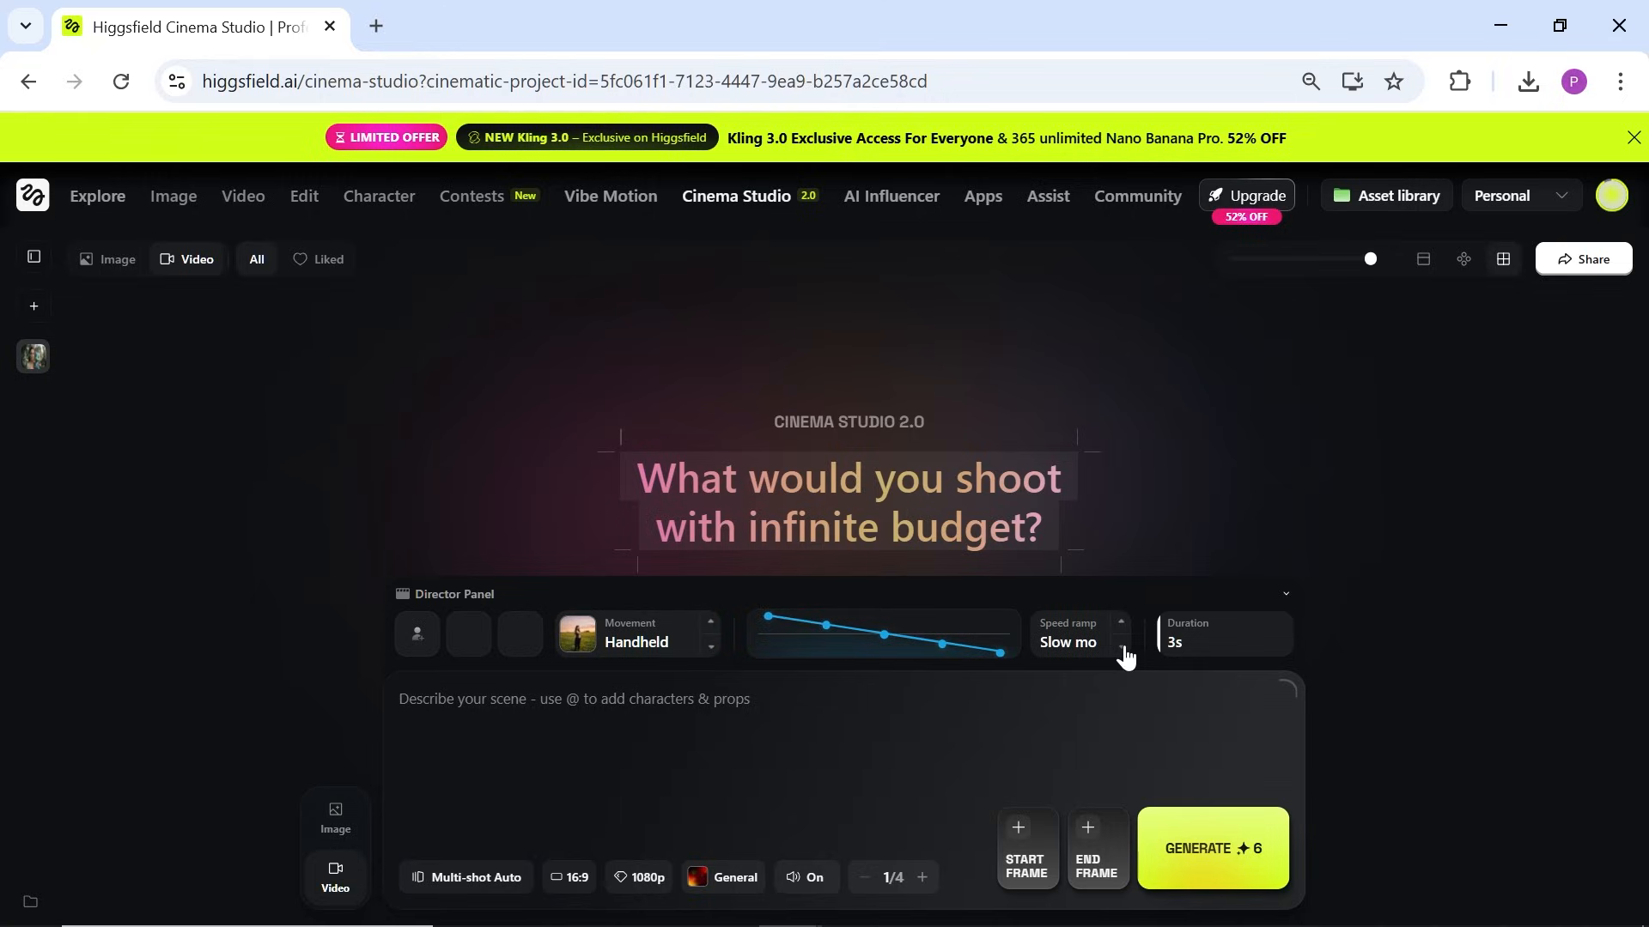
{"action": "left_click", "coordinate": [1122, 651]}
{"action": "left_click", "coordinate": [1122, 651]}
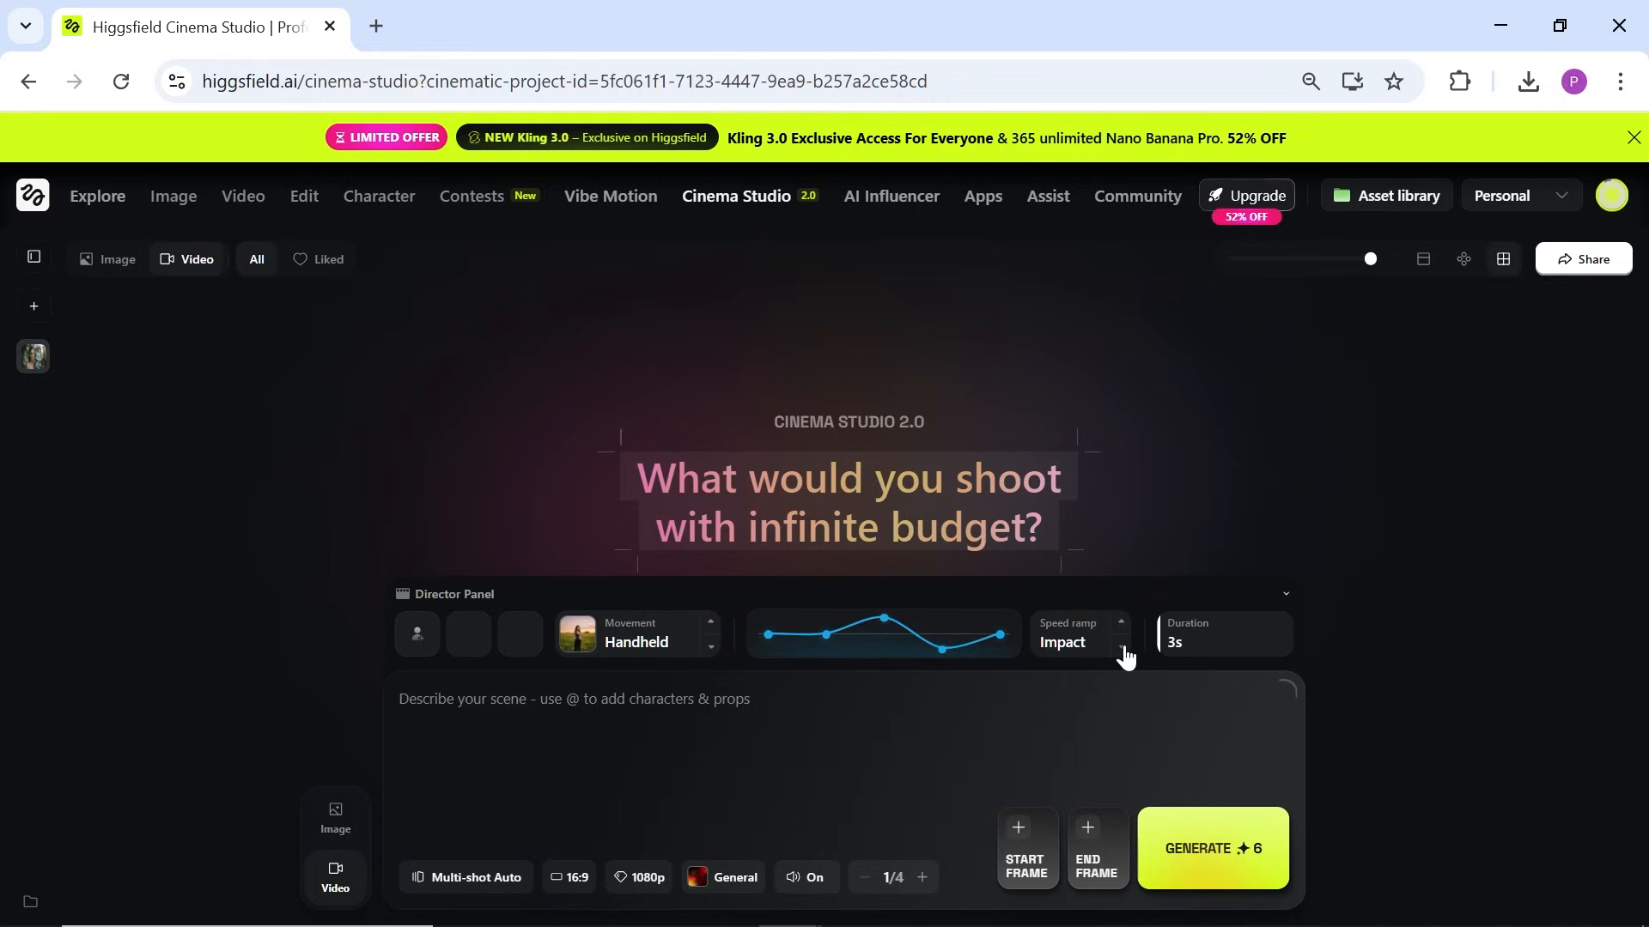
{"action": "left_click", "coordinate": [1122, 651]}
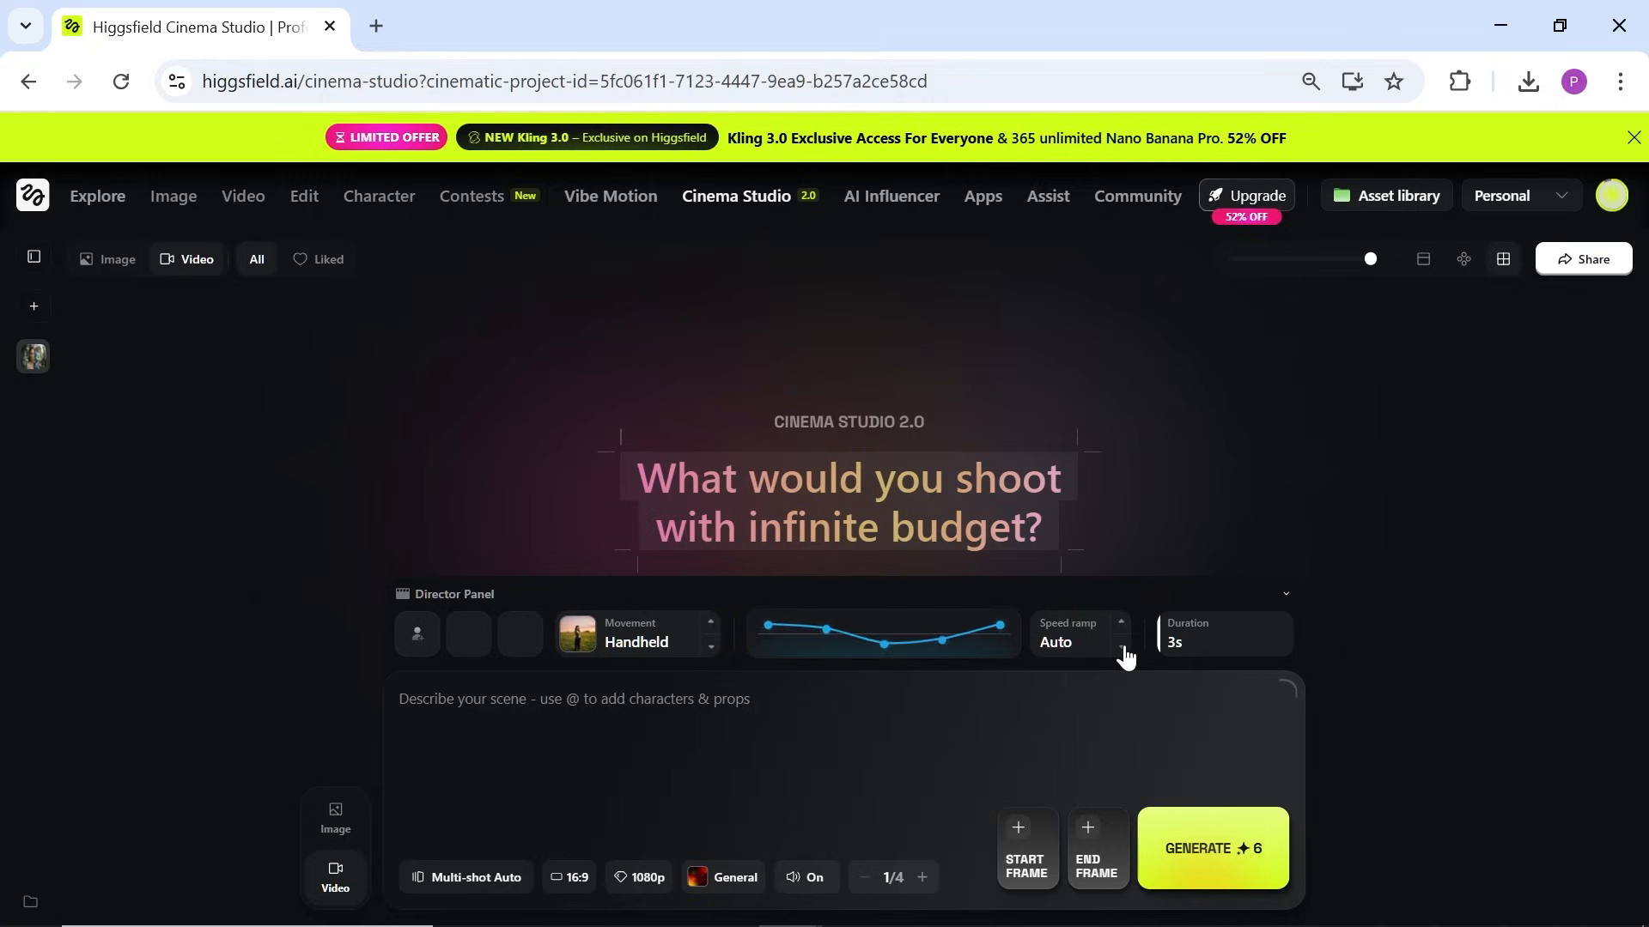
{"action": "left_click", "coordinate": [1122, 651]}
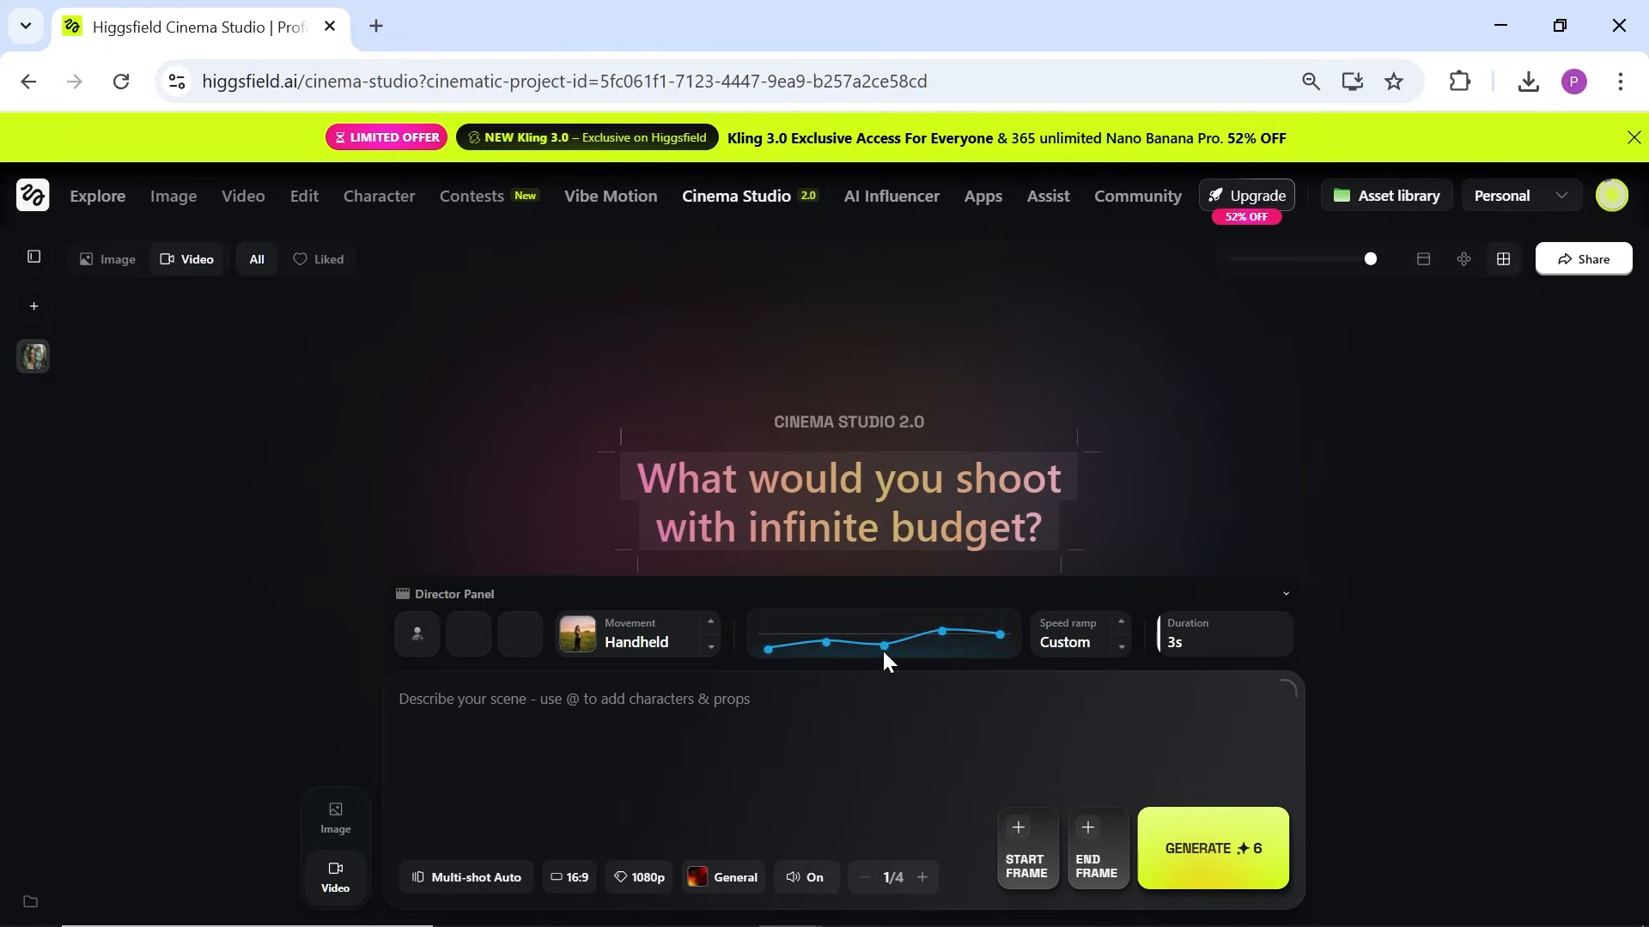
{"action": "left_click_drag", "start_coordinate": [883, 647], "coordinate": [937, 616]}
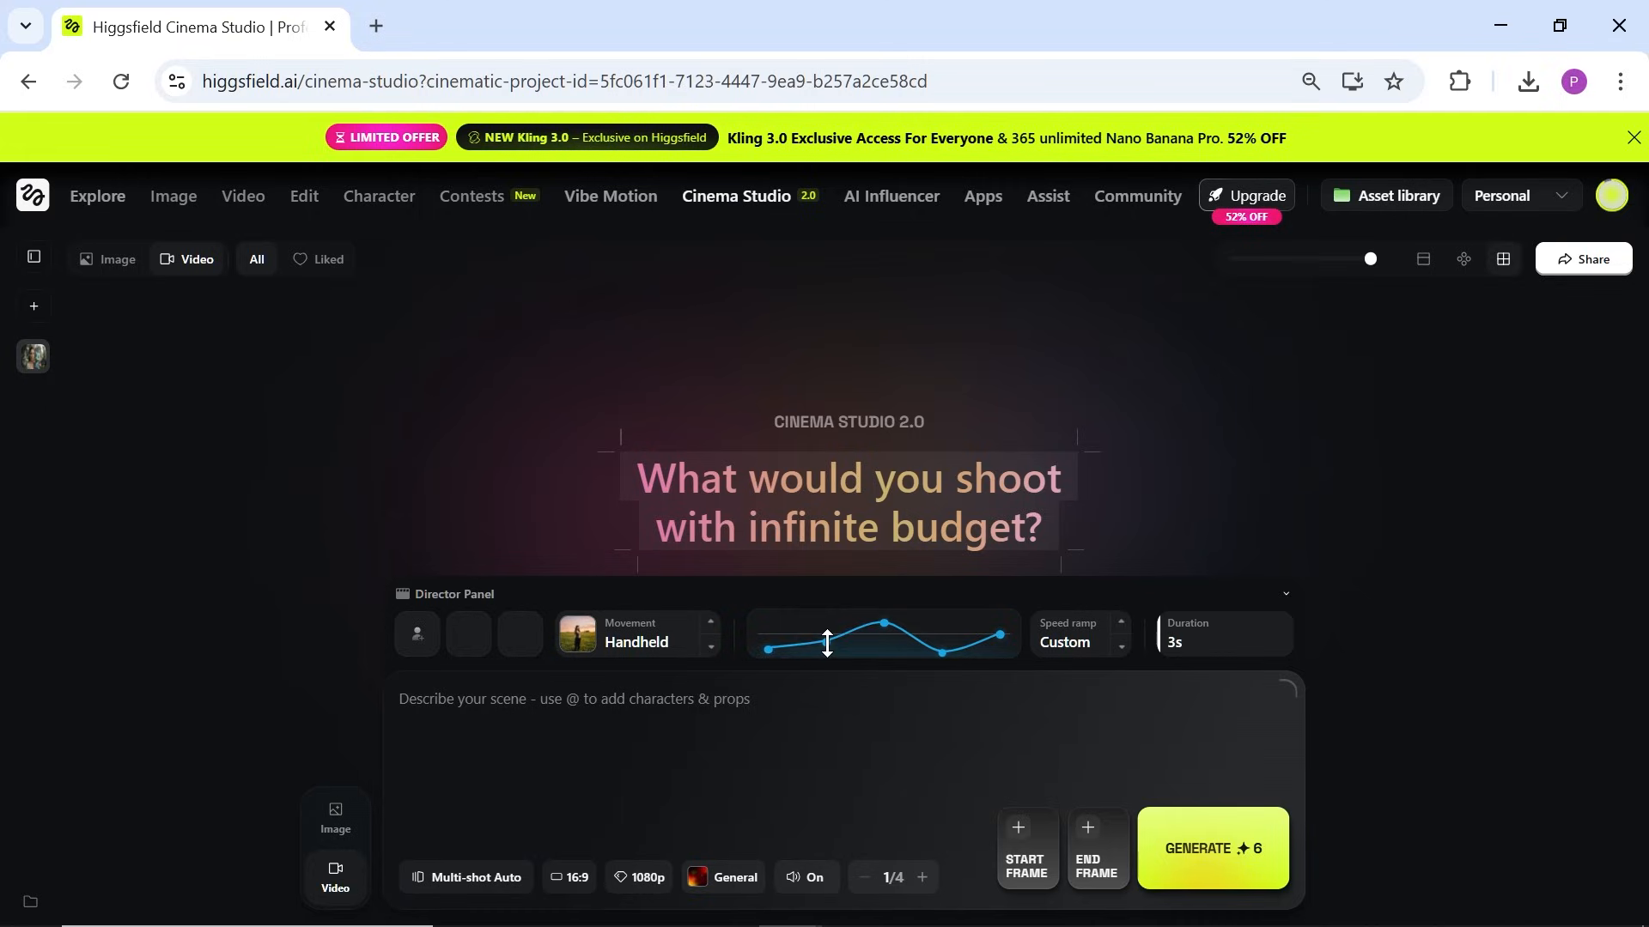
{"action": "left_click_drag", "start_coordinate": [827, 642], "coordinate": [826, 617]}
Step: Settle the speed ramp on Linear and set the shot duration to 6 seconds
{"action": "left_click", "coordinate": [1120, 647]}
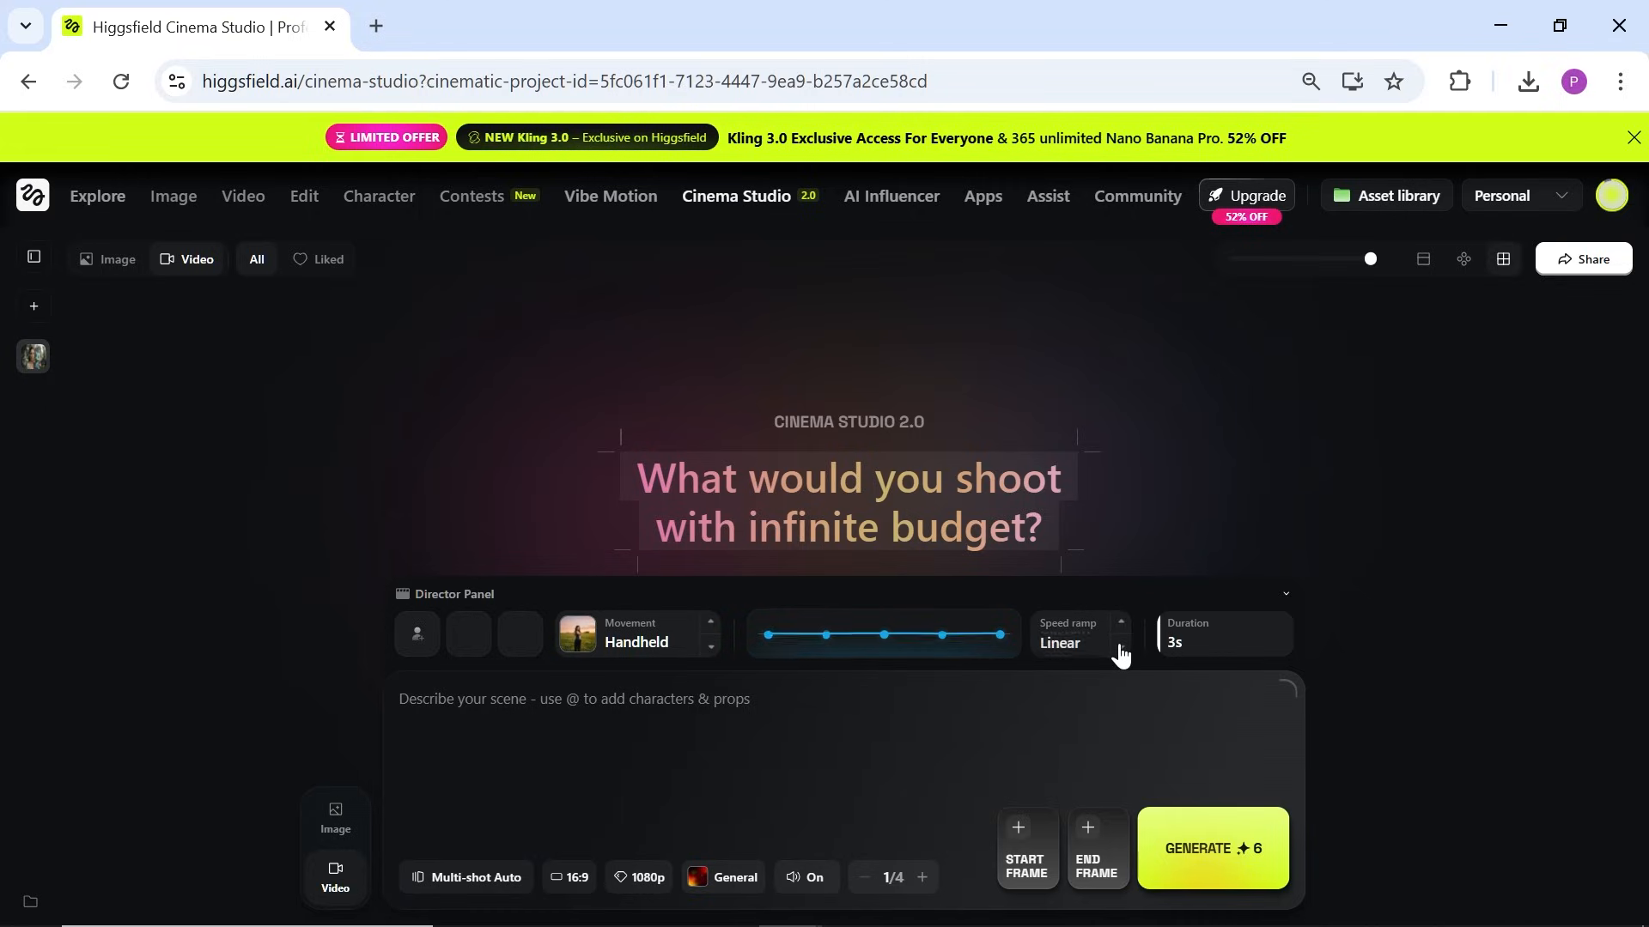
{"action": "left_click", "coordinate": [1121, 648]}
{"action": "left_click", "coordinate": [1121, 648]}
{"action": "left_click", "coordinate": [1121, 648]}
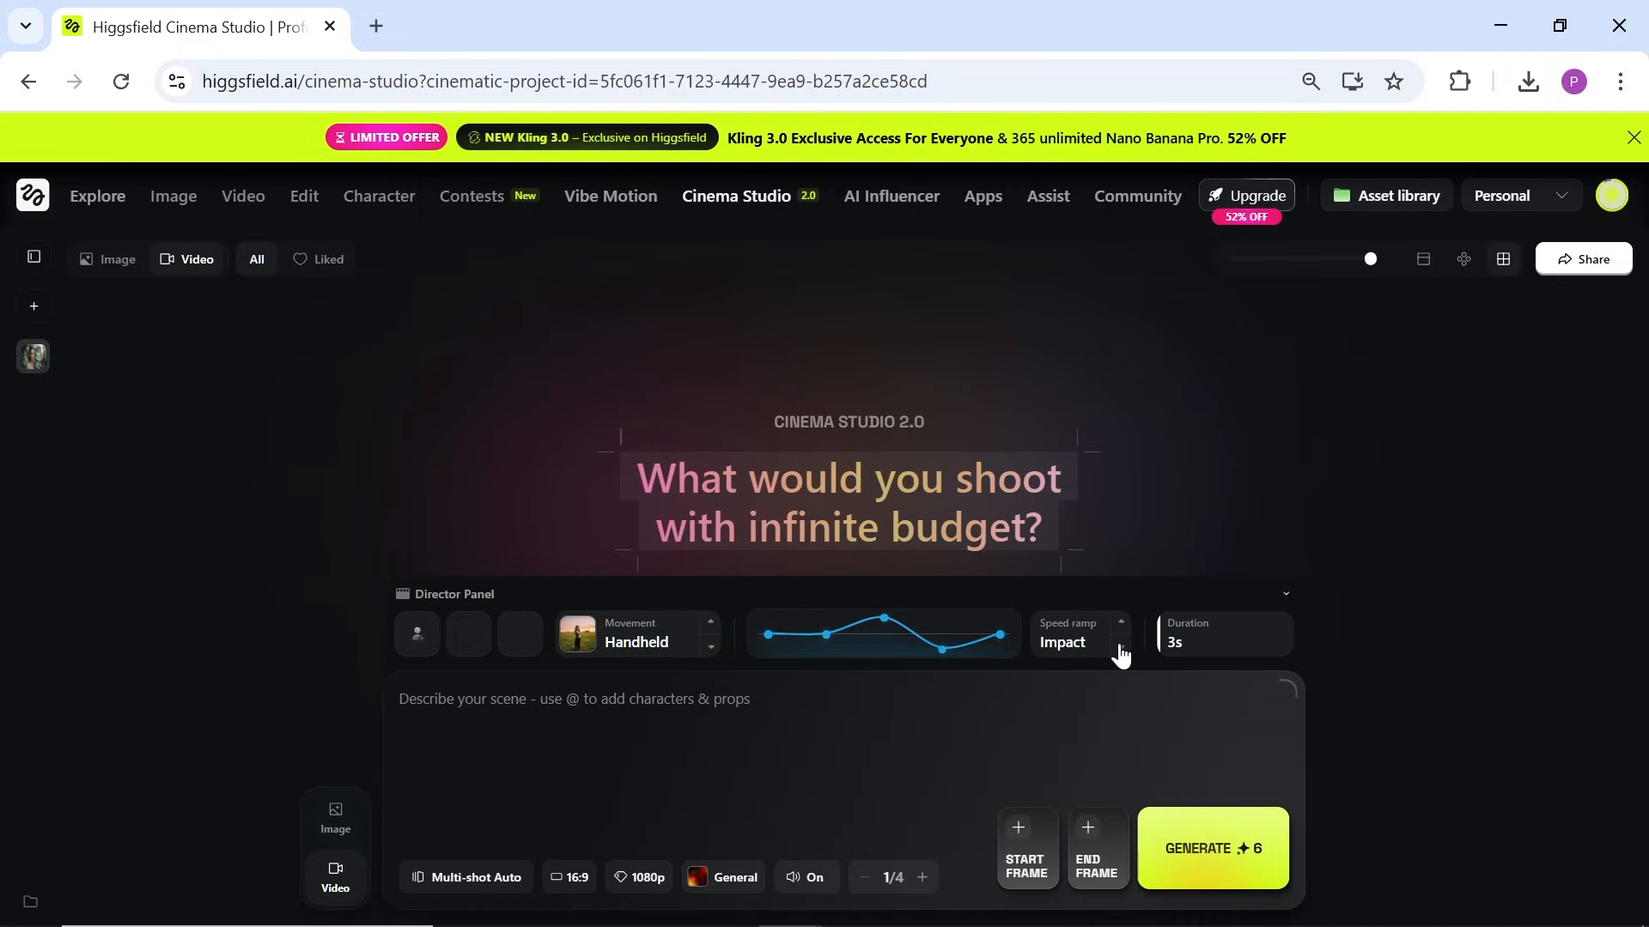
{"action": "left_click", "coordinate": [1121, 648]}
{"action": "left_click", "coordinate": [1120, 648]}
{"action": "left_click", "coordinate": [1120, 648]}
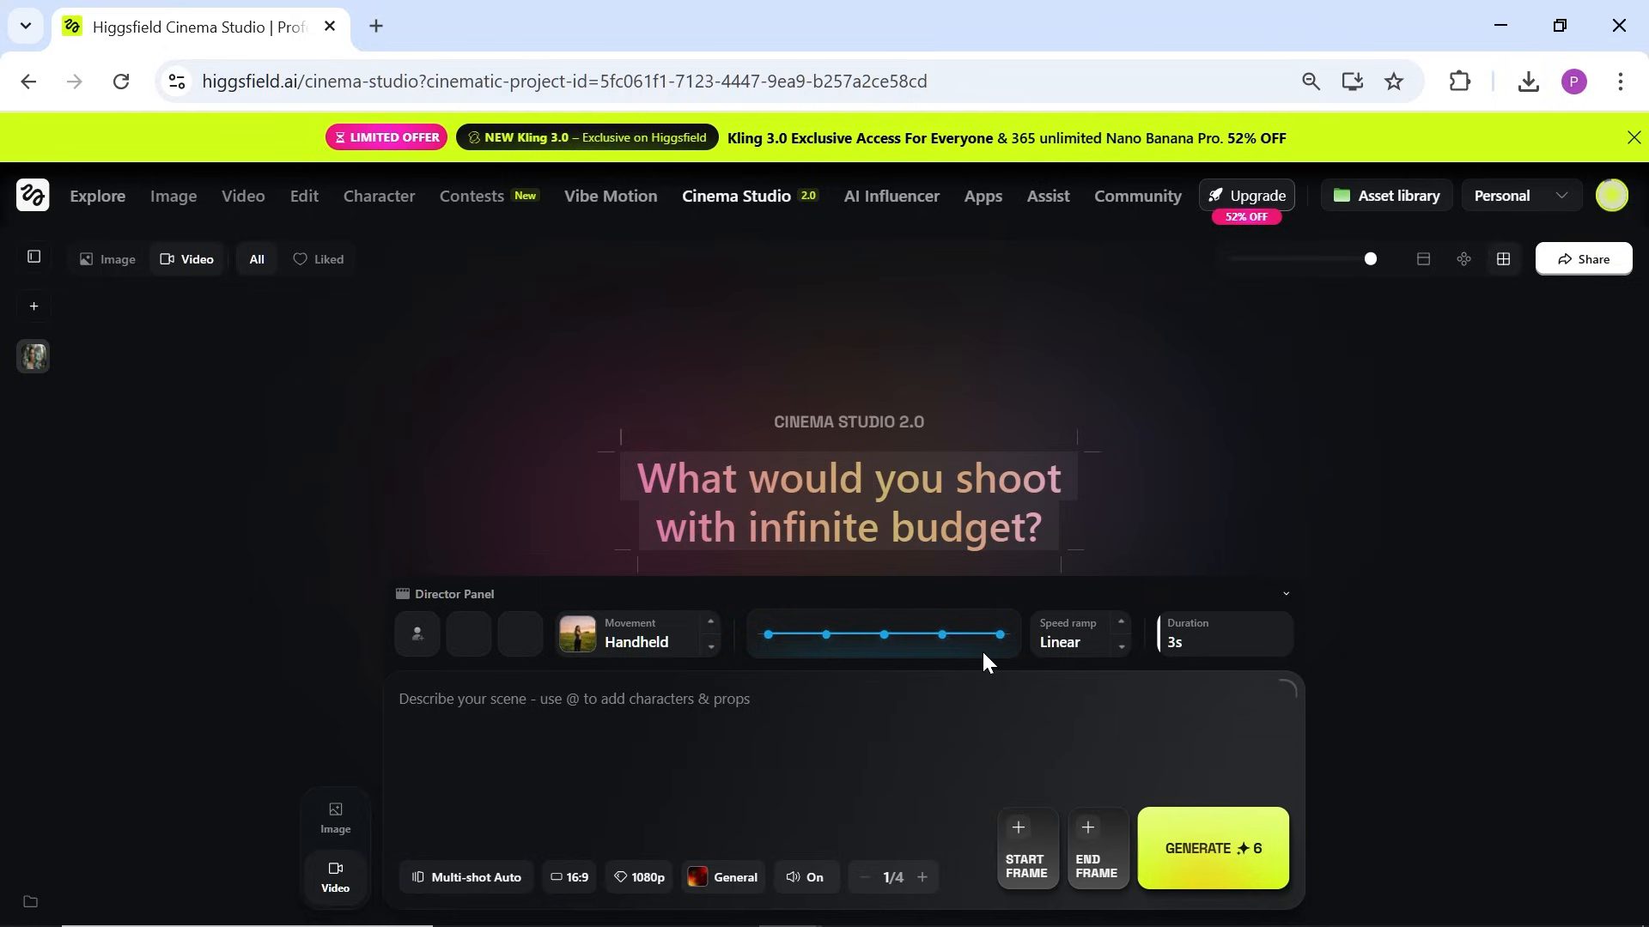
{"action": "mouse_move", "coordinate": [1180, 644]}
{"action": "left_mouse_down"}
{"action": "mouse_move", "coordinate": [1207, 627]}
{"action": "mouse_move", "coordinate": [1305, 648]}
{"action": "mouse_move", "coordinate": [1141, 657]}
{"action": "mouse_move", "coordinate": [1193, 670]}
{"action": "left_mouse_up"}
{"action": "left_click", "coordinate": [446, 880]}
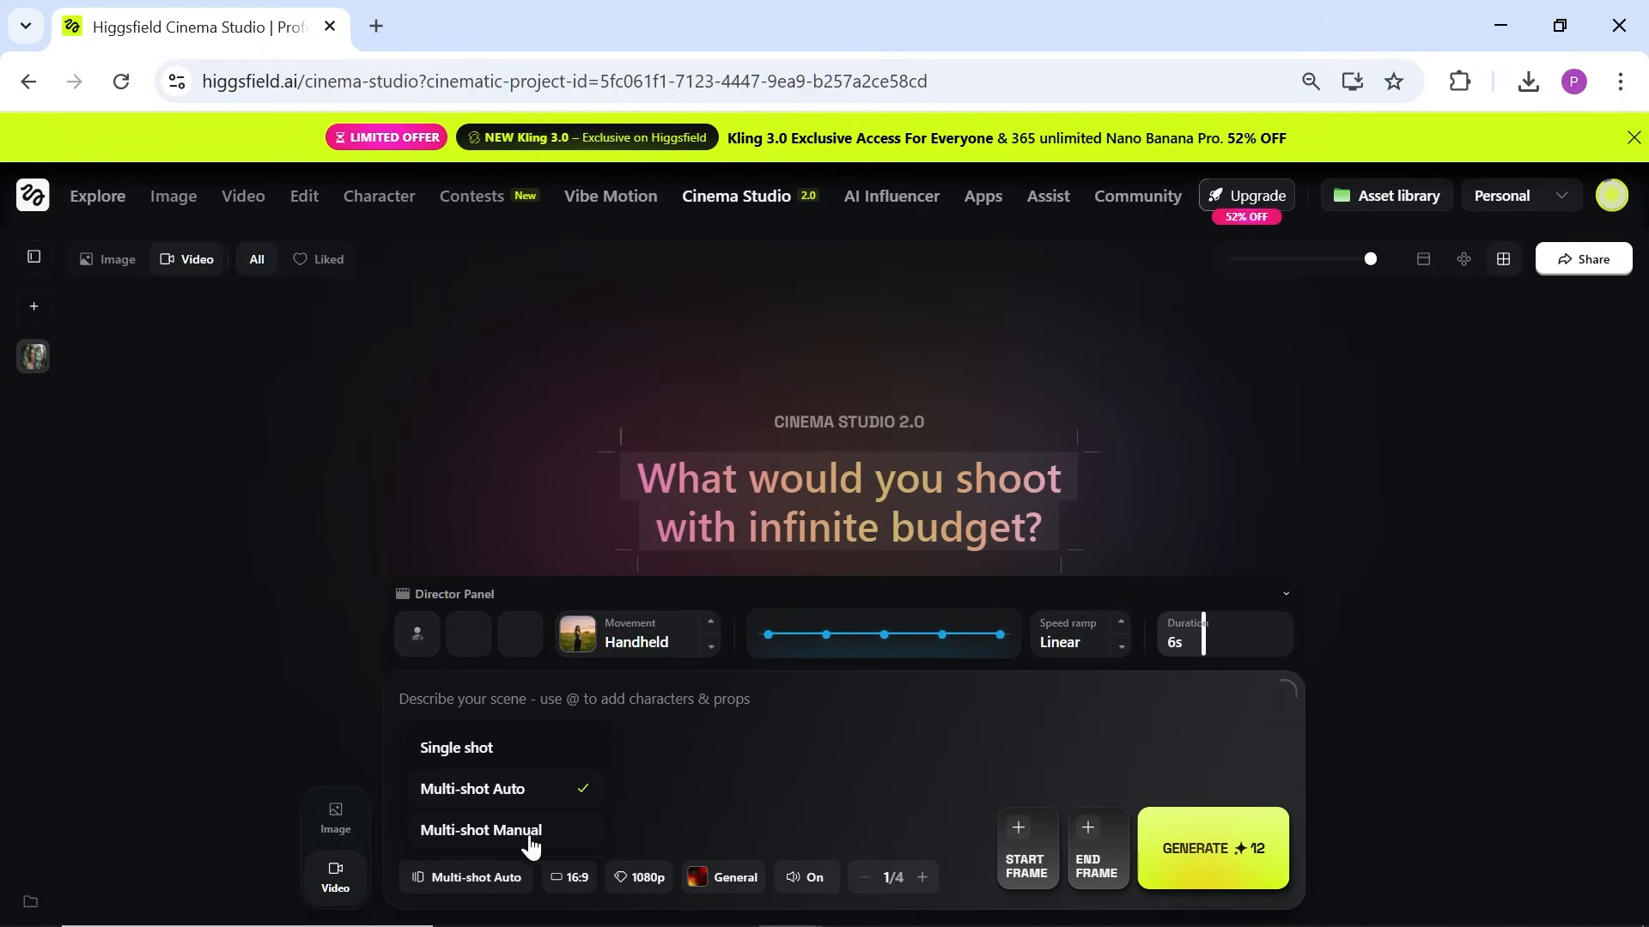
Step: Try Multi-shot Manual on the first scene, then keep 16:9 aspect ratio and 1080p quality
{"action": "left_click", "coordinate": [480, 830]}
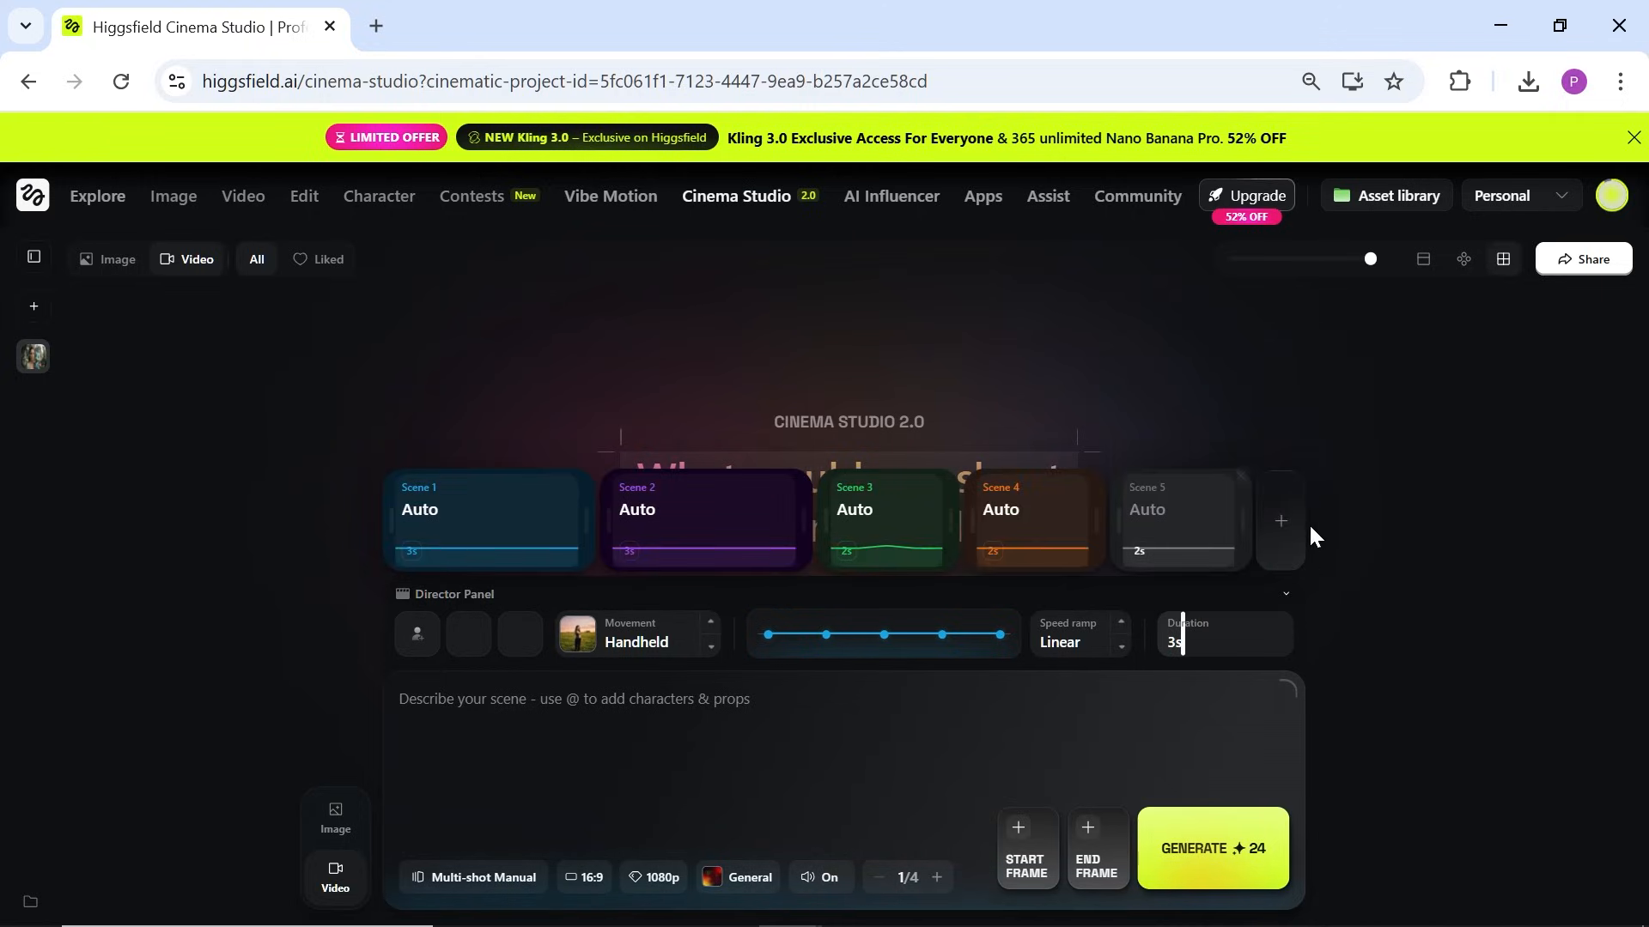
{"action": "left_click", "coordinate": [740, 537]}
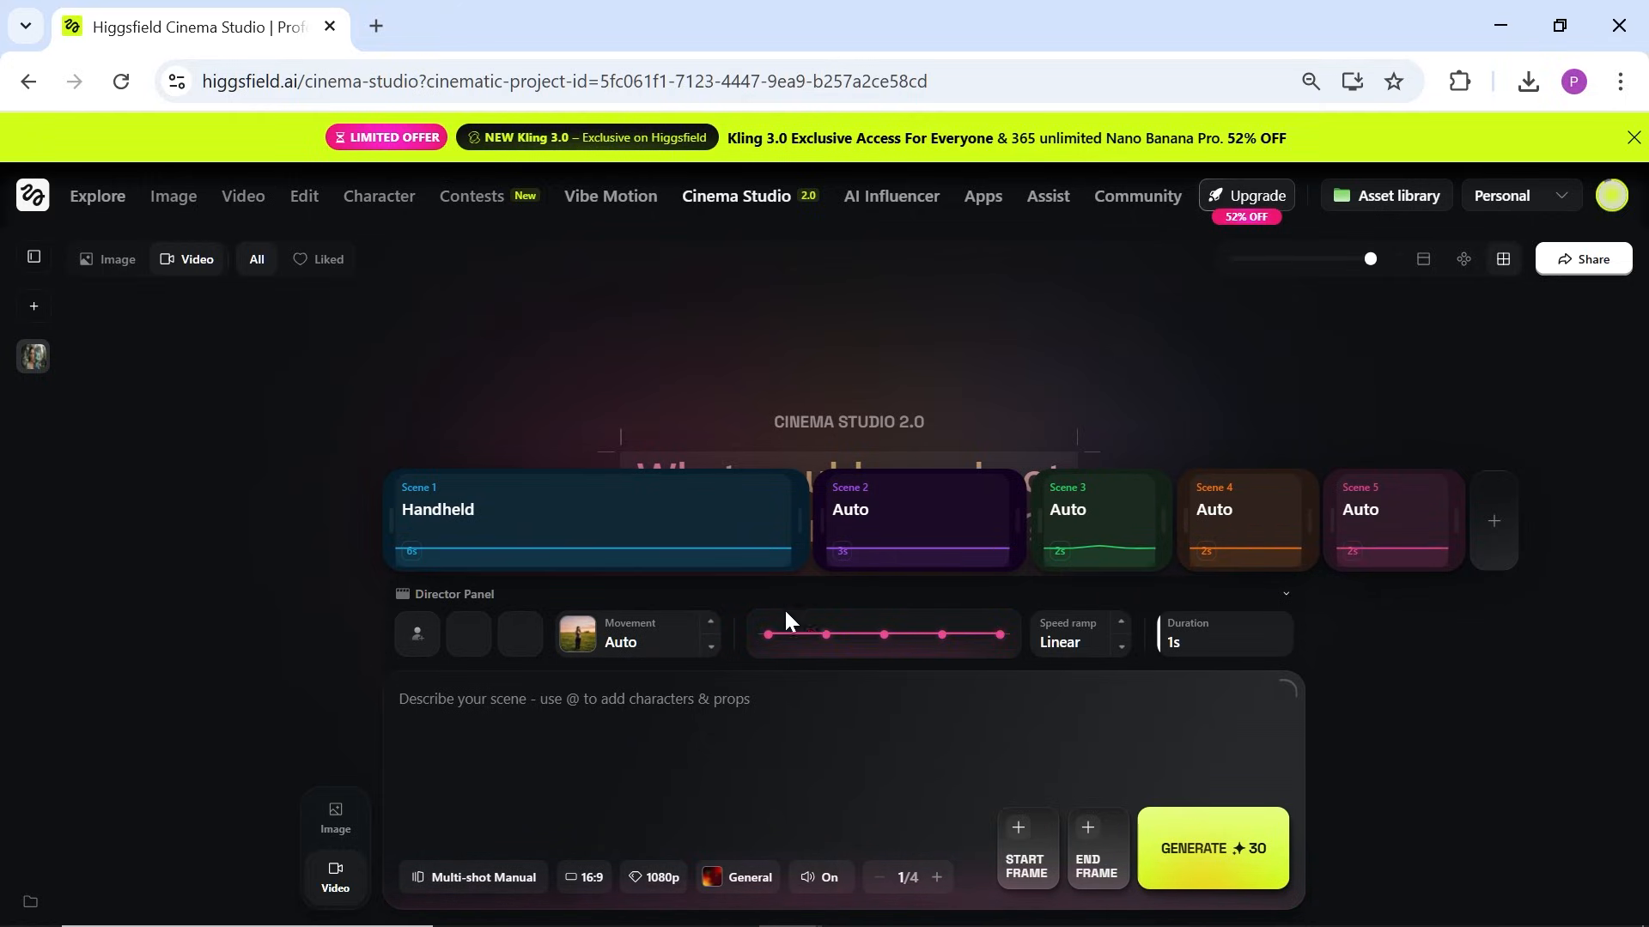
{"action": "left_click", "coordinate": [547, 877]}
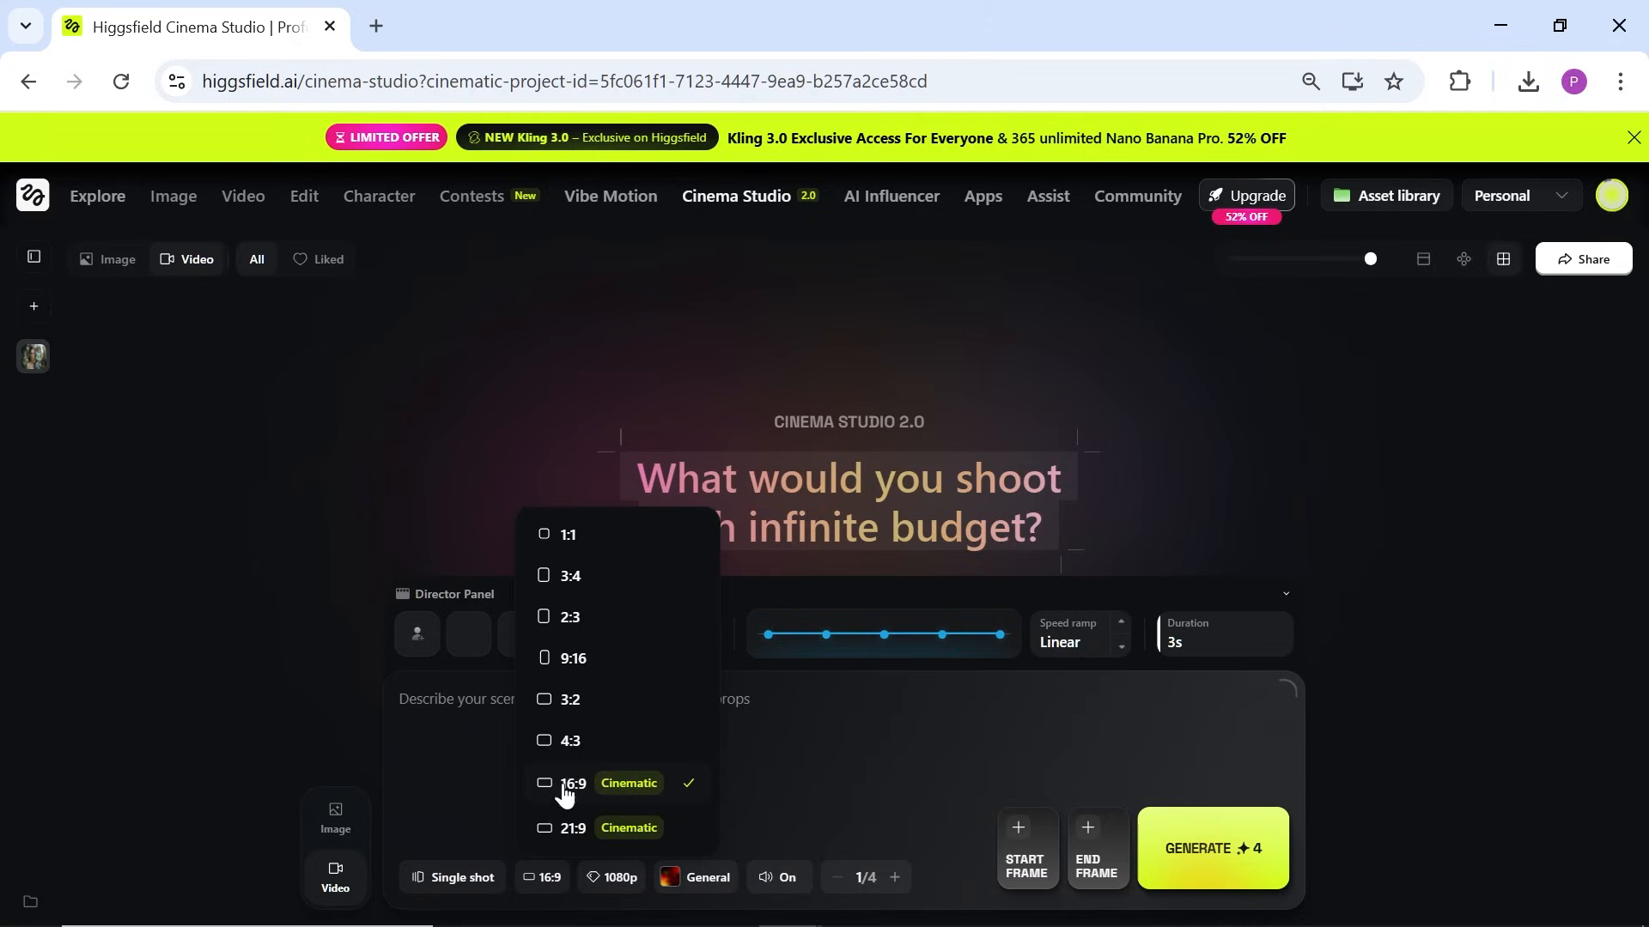
{"action": "left_click", "coordinate": [591, 799]}
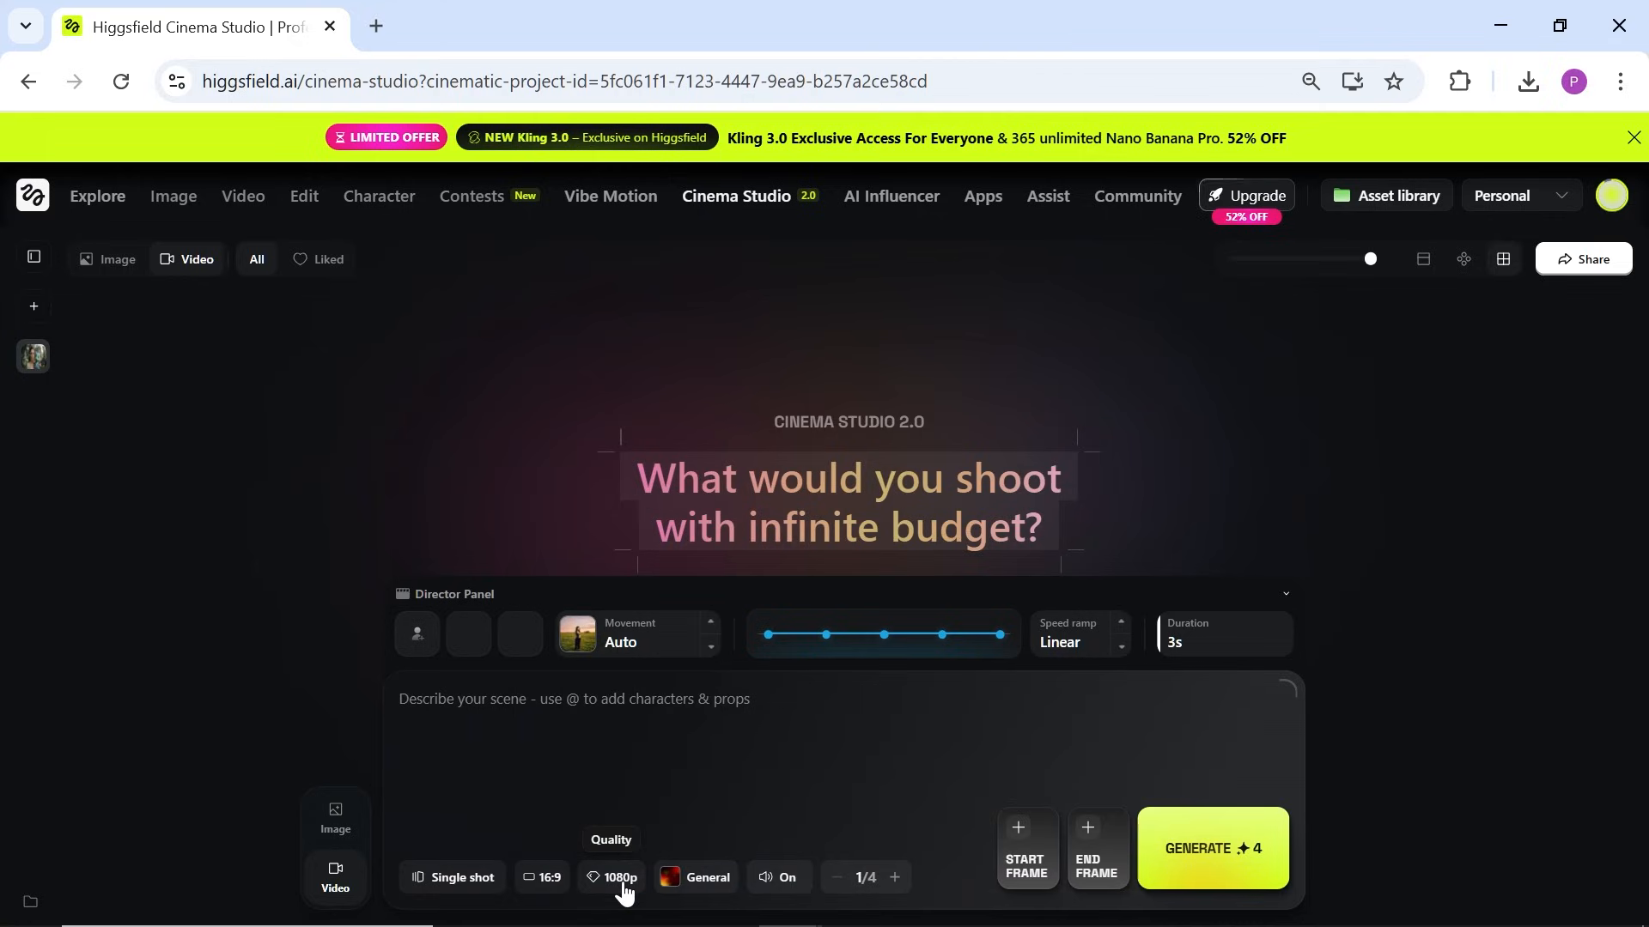
{"action": "left_click", "coordinate": [652, 783]}
Step: Pick the Comedy genre and keep the batch at one generation
{"action": "left_click", "coordinate": [699, 884]}
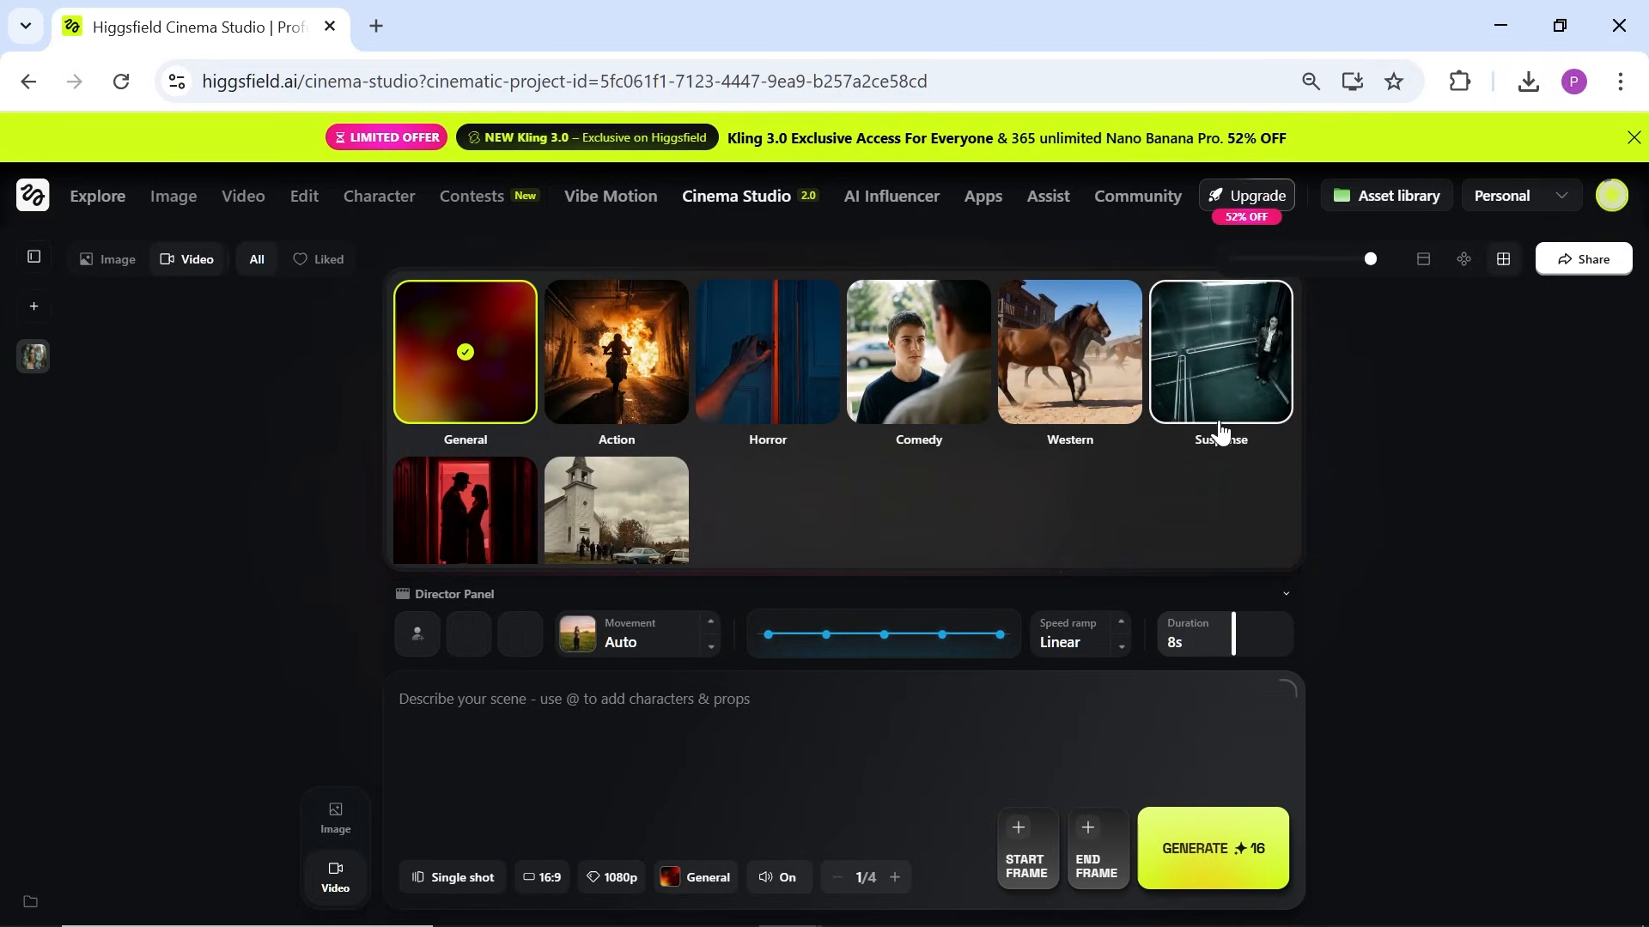
{"action": "scroll", "coordinate": [547, 468], "scroll_direction": "down", "scroll_amount": 2}
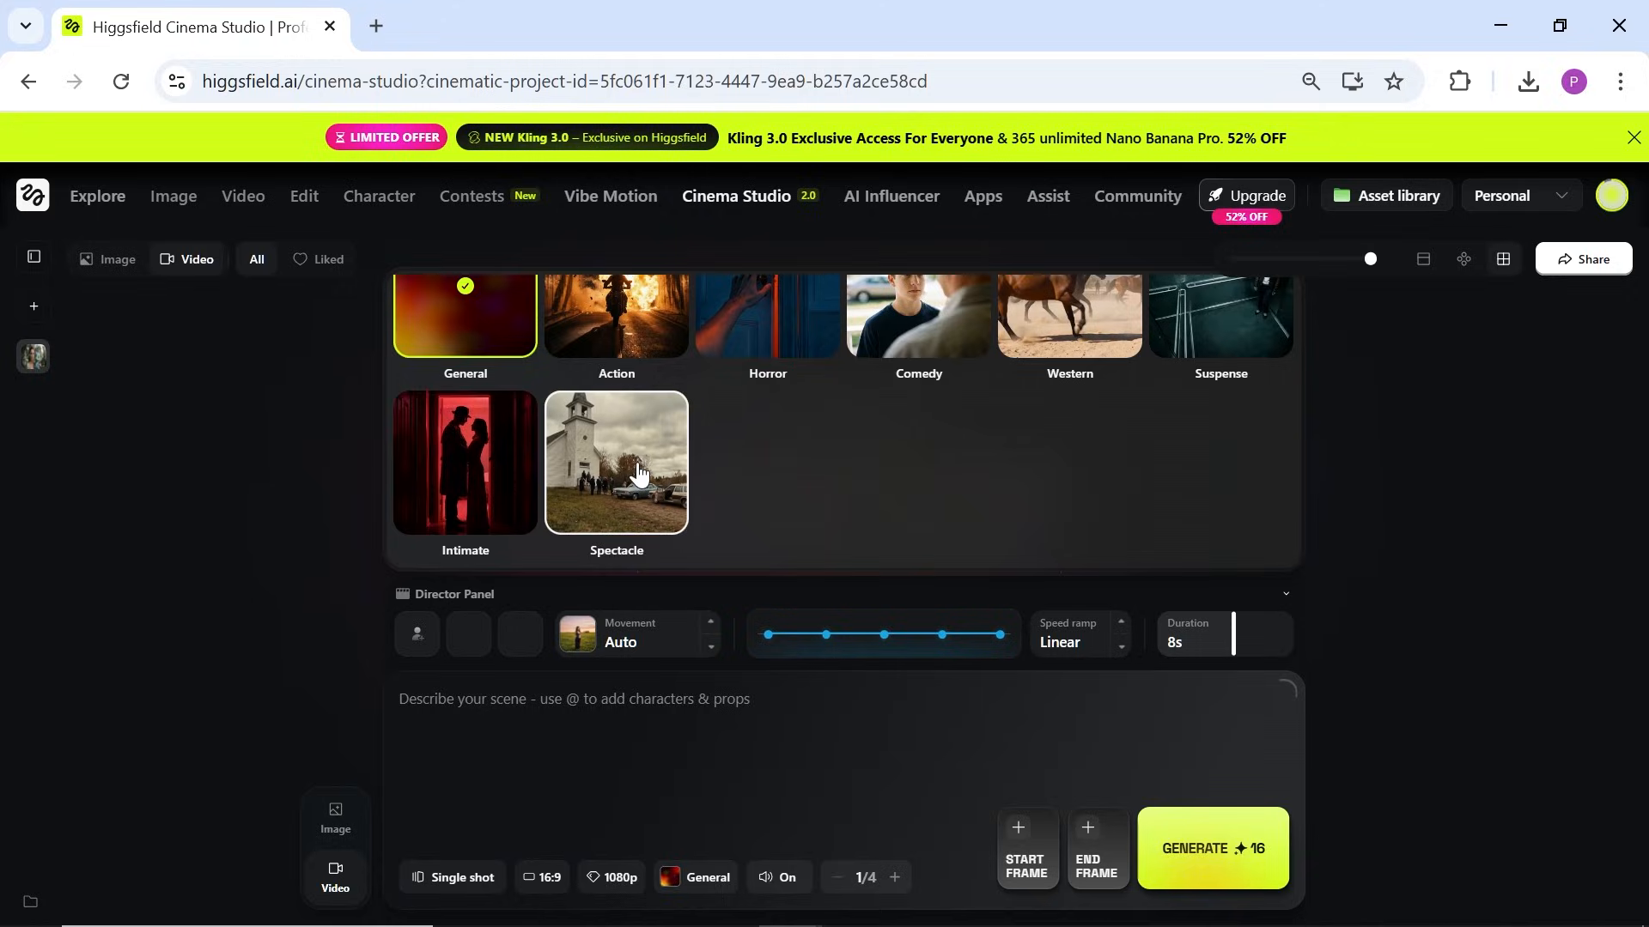
{"action": "scroll", "coordinate": [685, 466], "scroll_direction": "up", "scroll_amount": 1}
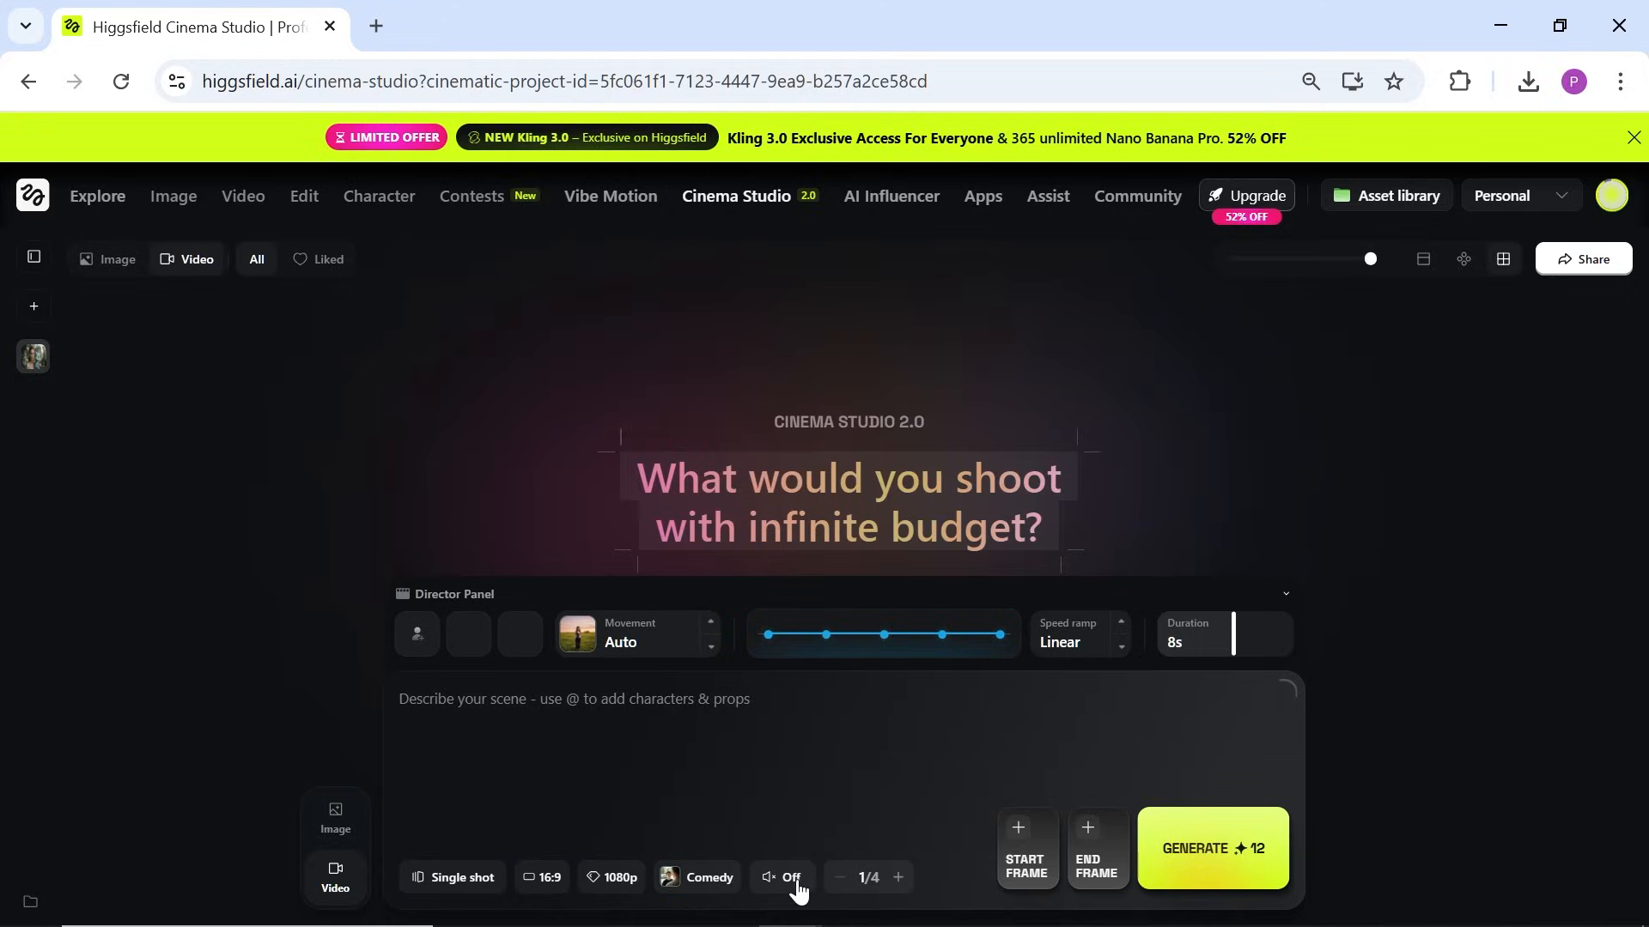
{"action": "left_click", "coordinate": [898, 878]}
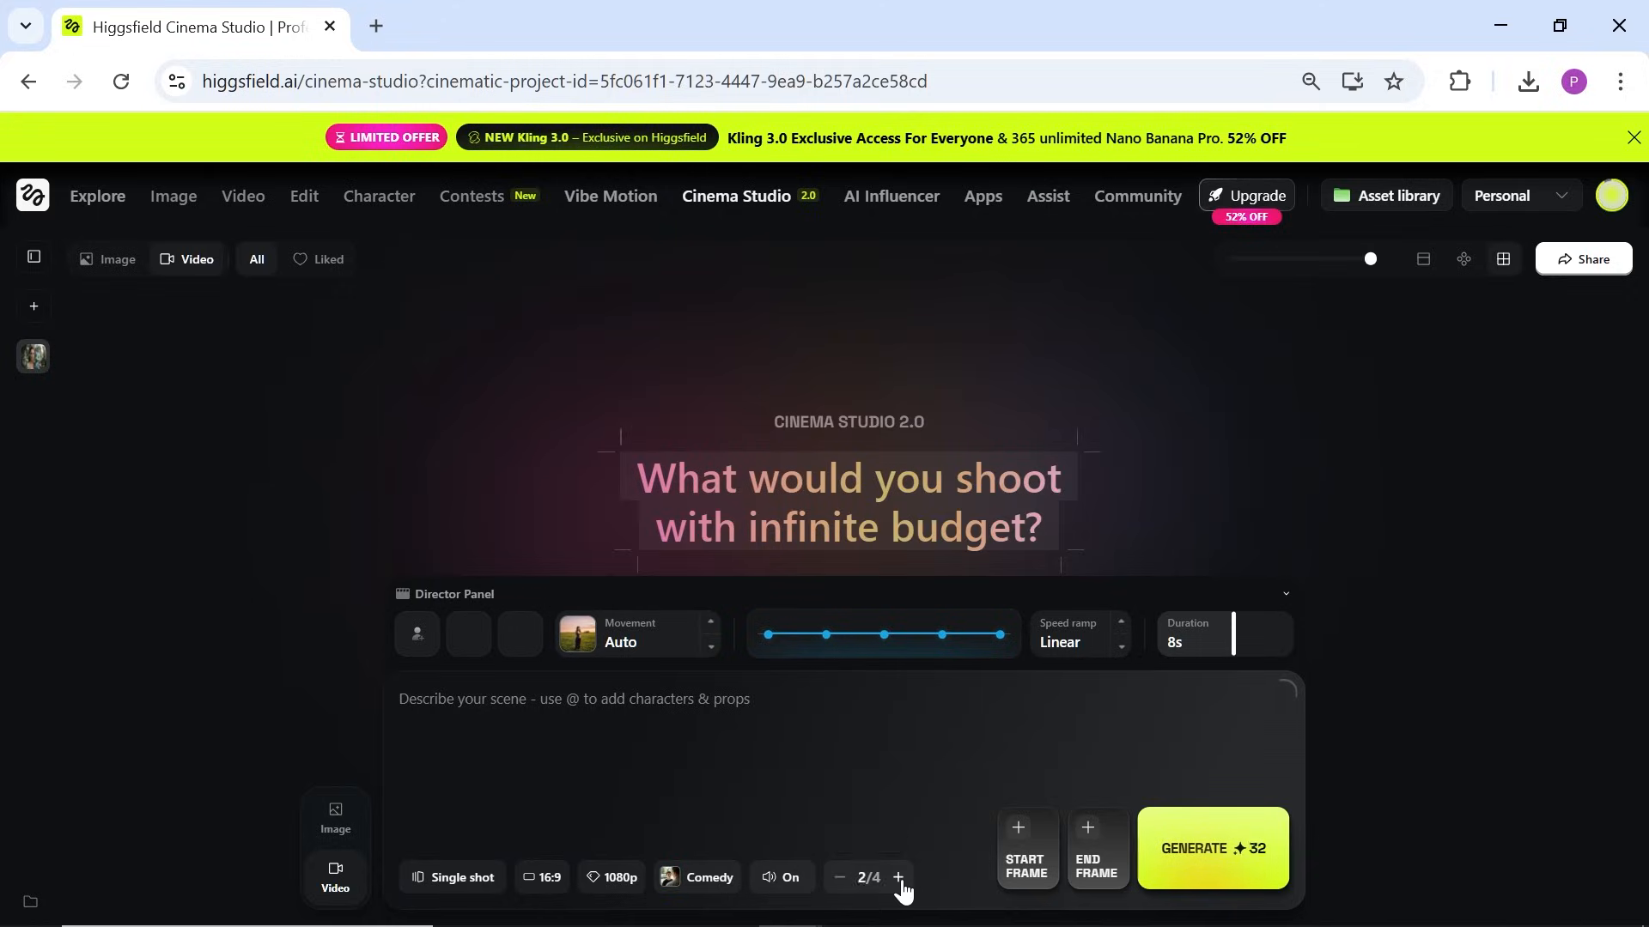
{"action": "left_click", "coordinate": [838, 880]}
{"action": "left_click", "coordinate": [838, 880]}
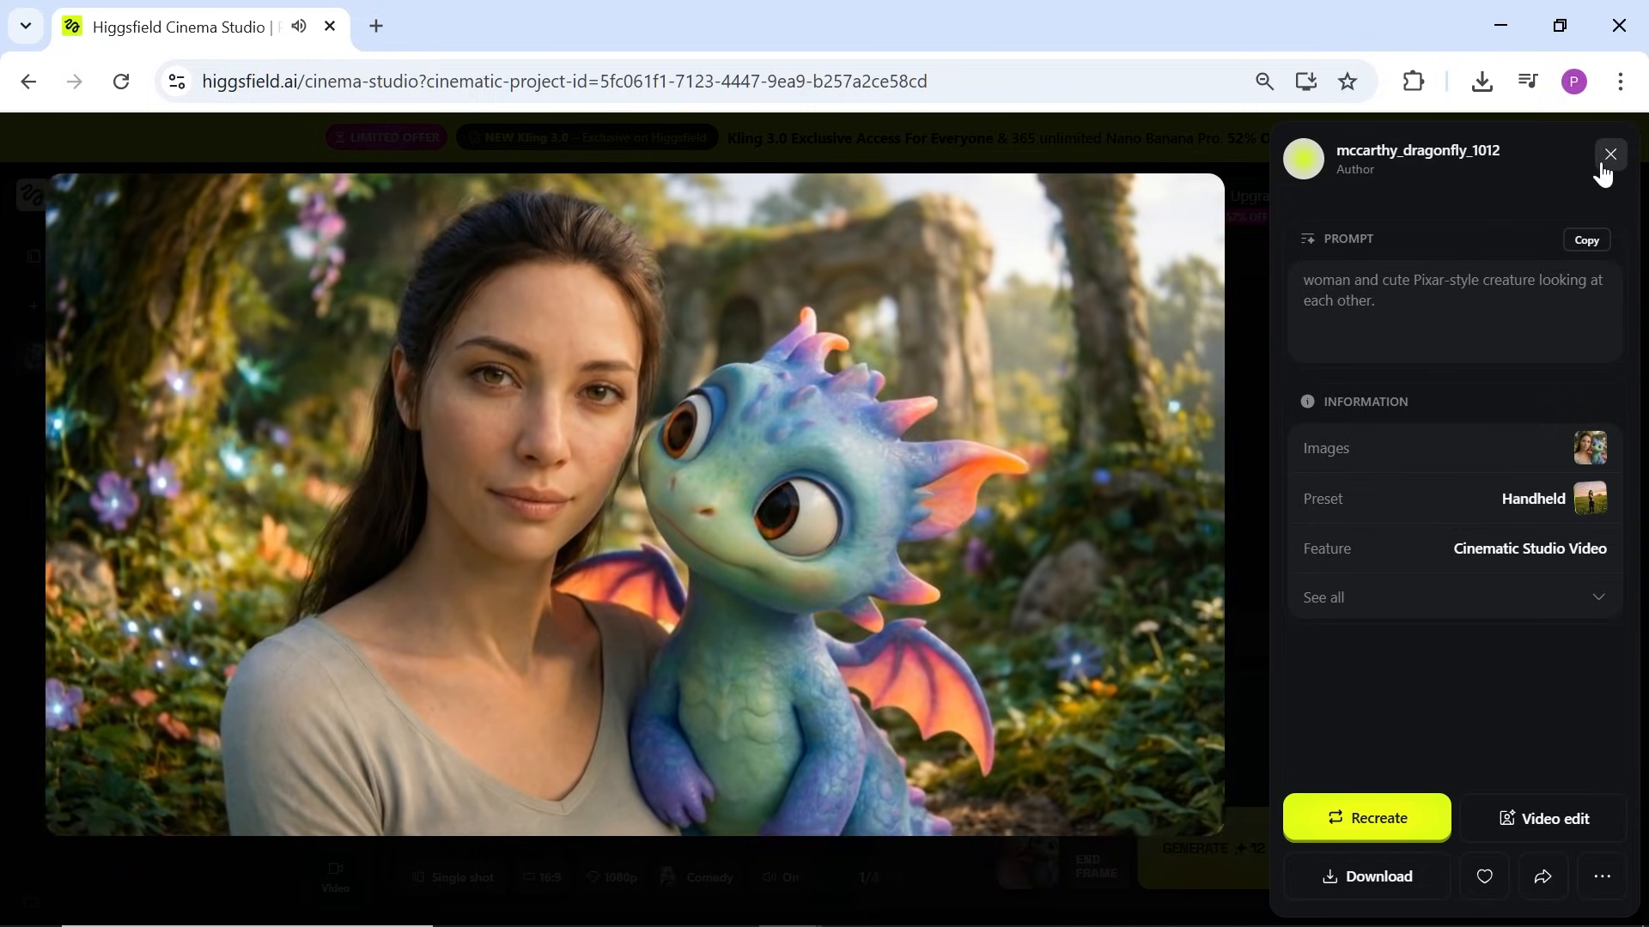
Step: Close the woman-and-creature clip viewer and bring up the genre grid
{"action": "left_click", "coordinate": [1597, 176]}
{"action": "left_click", "coordinate": [697, 877]}
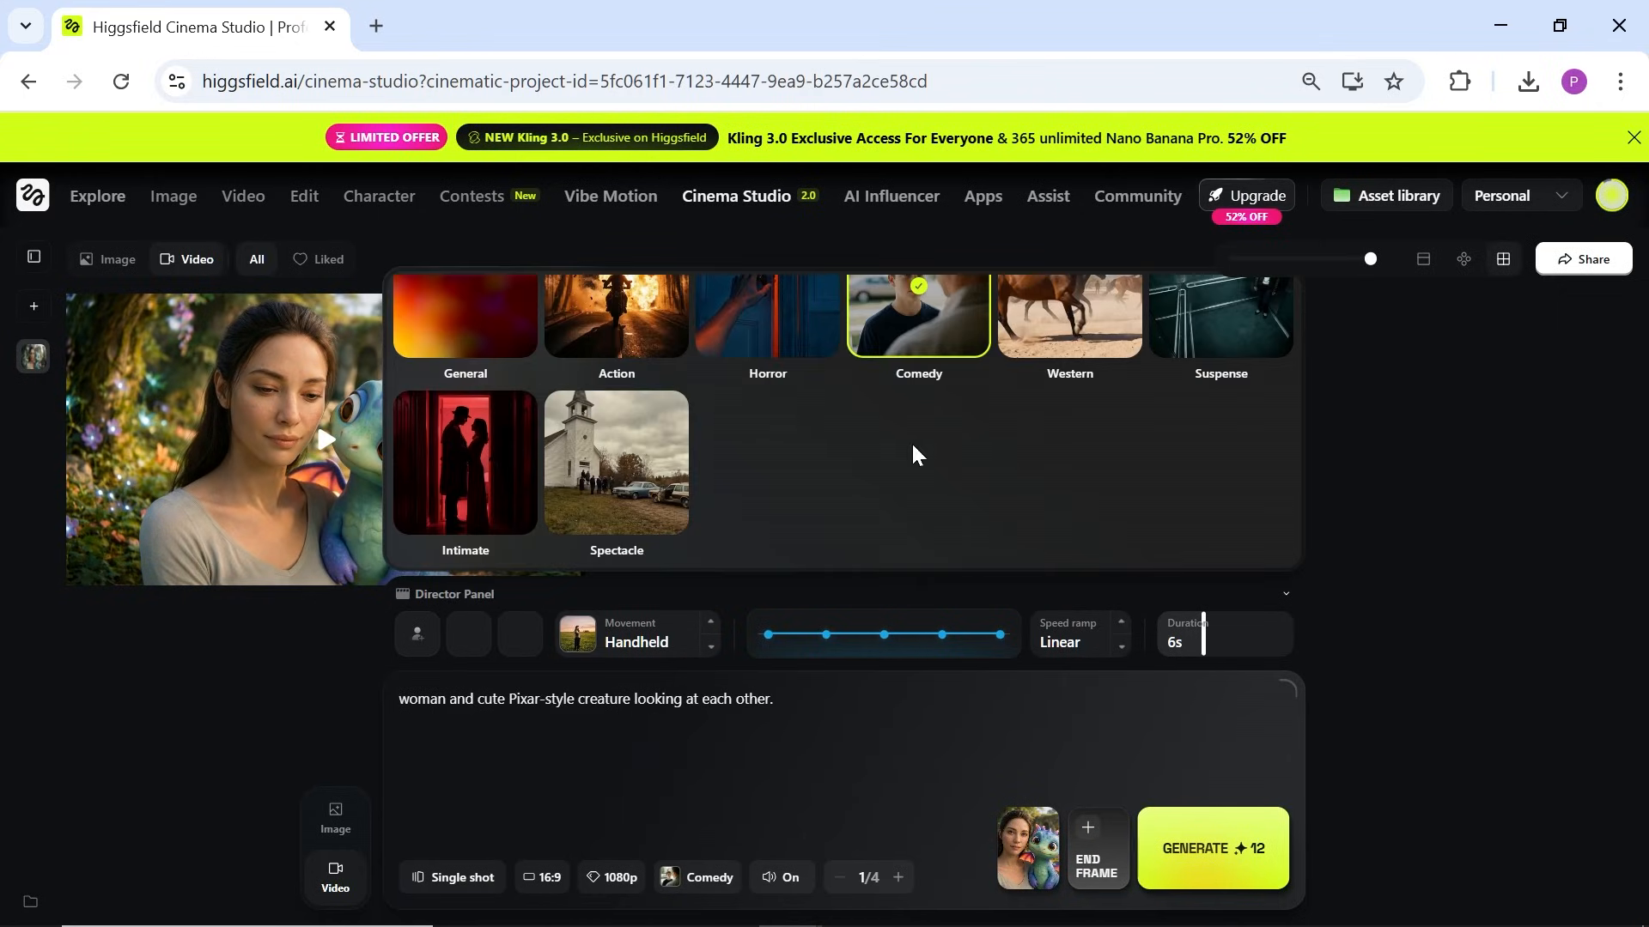
Step: Switch the genre to Horror and watch the terrified-expressions clip
{"action": "left_click", "coordinate": [780, 391]}
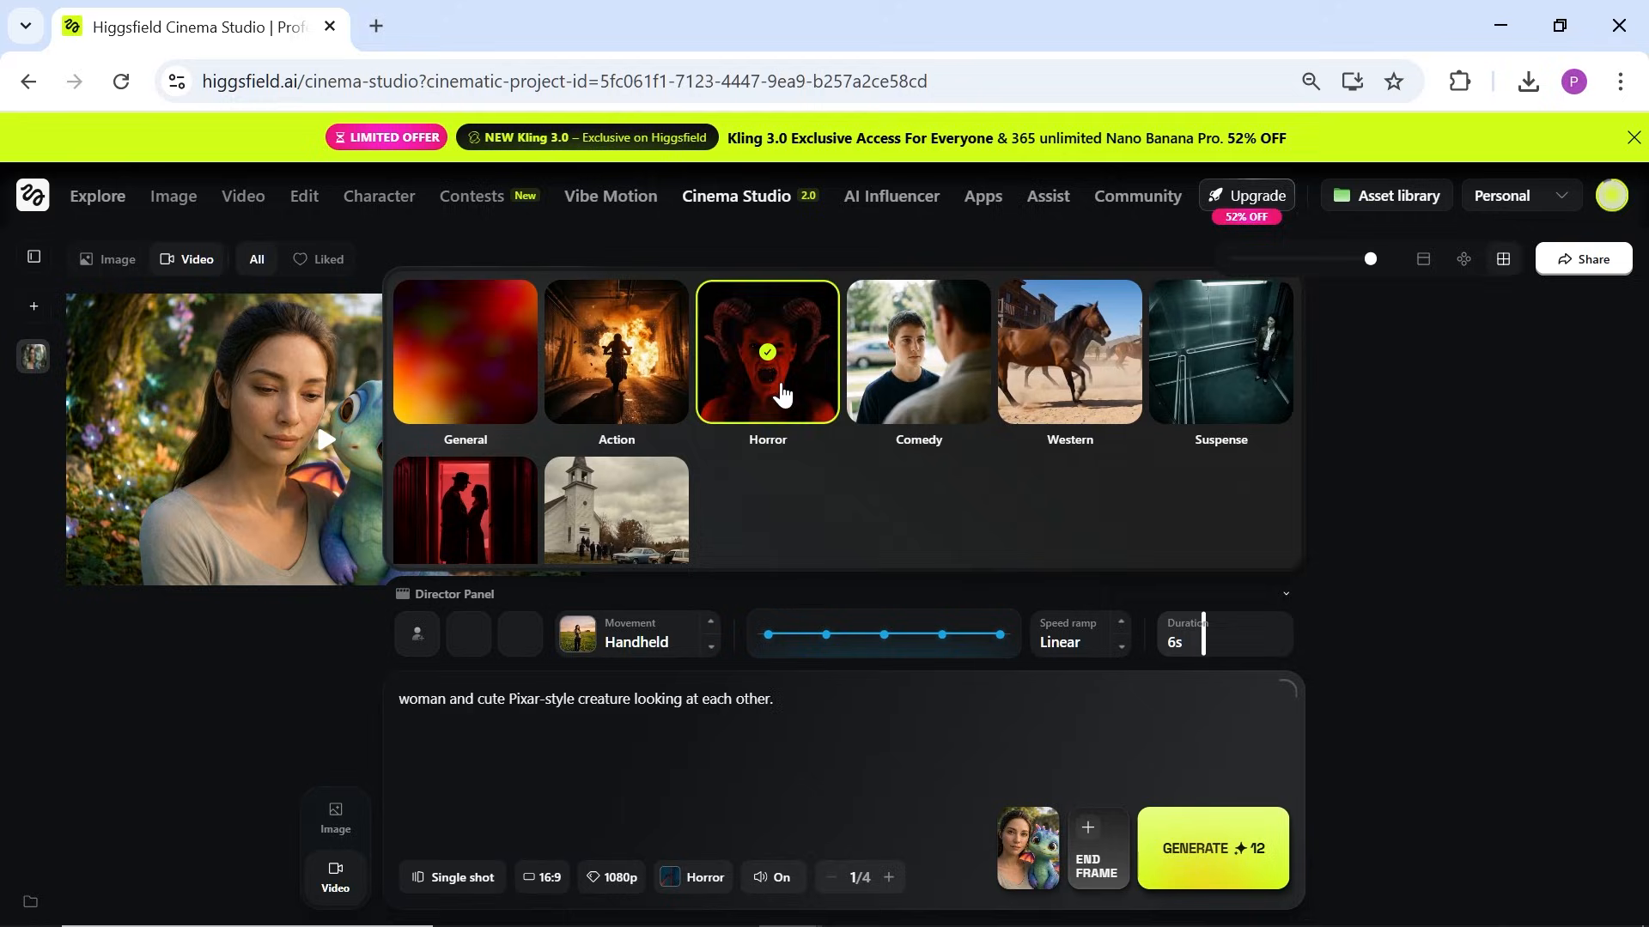
{"action": "left_click", "coordinate": [809, 784]}
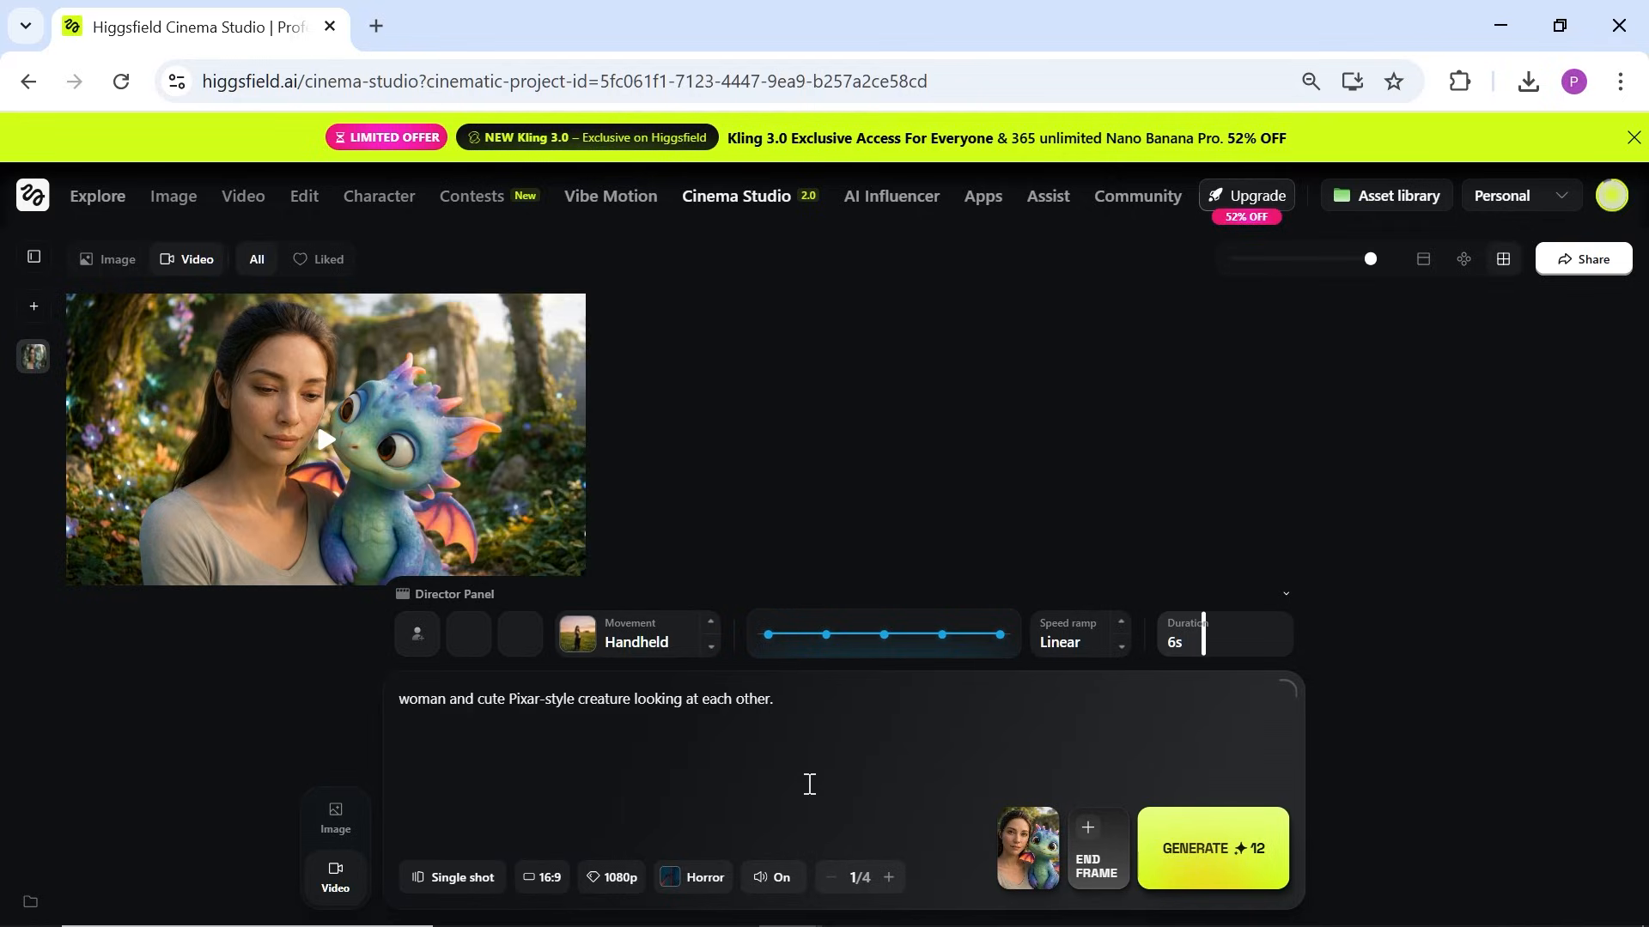
{"action": "left_click", "coordinate": [432, 507]}
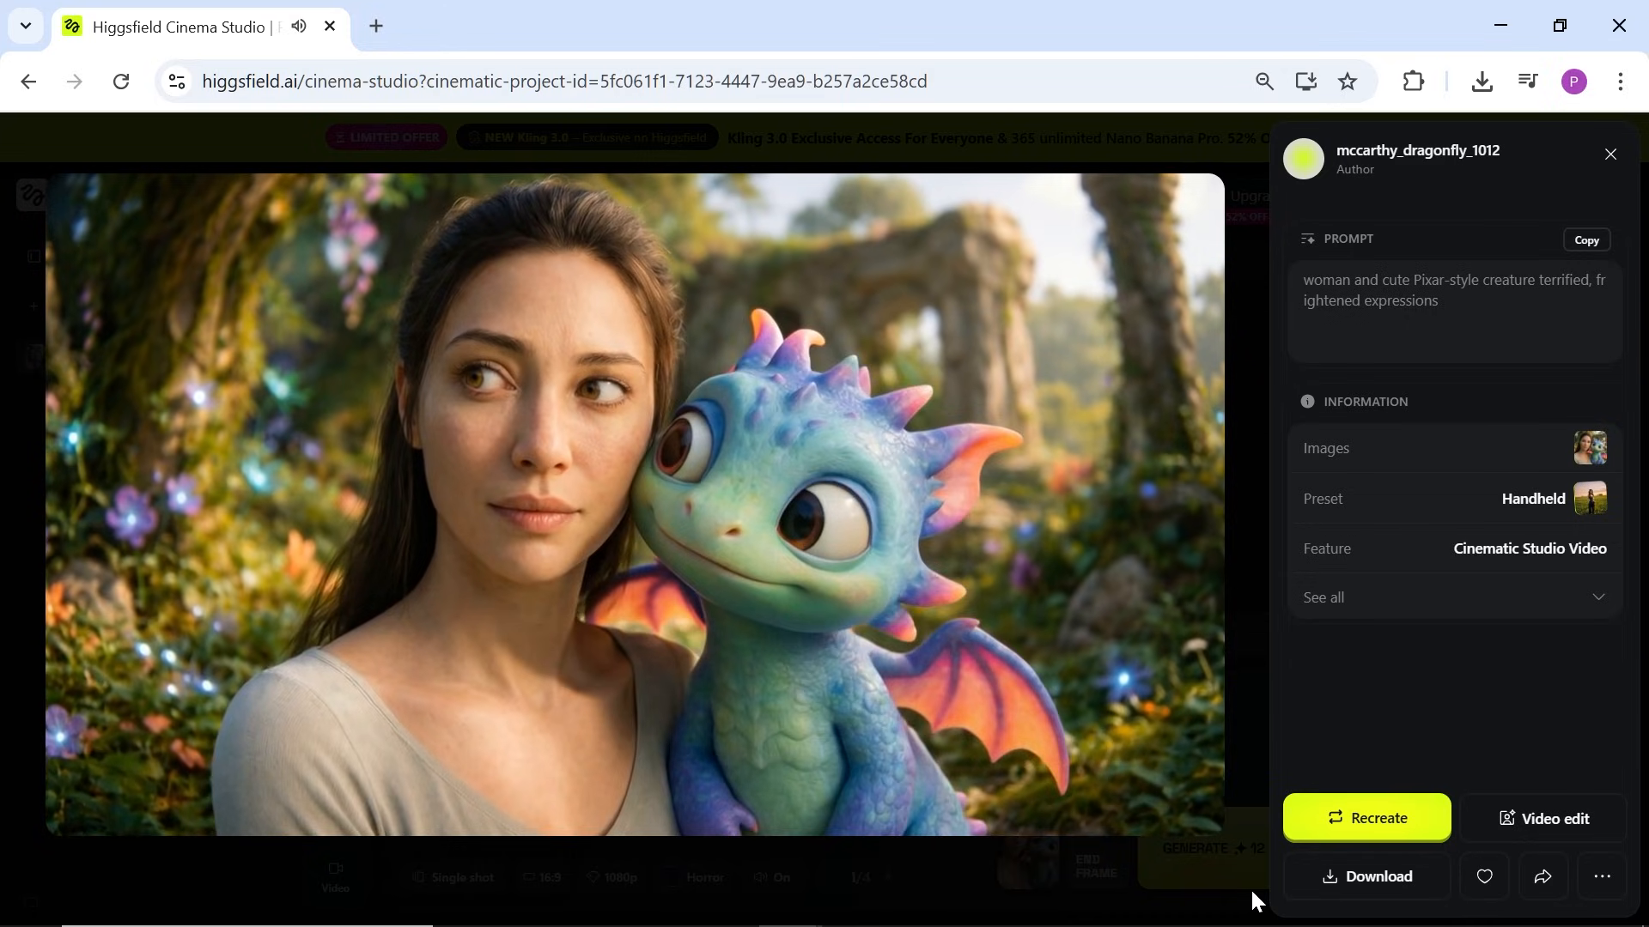
Step: Use the woman-and-fluffy-creature image as start frame with Multi-shot Auto, and select the prompt text
{"action": "left_click", "coordinate": [1249, 888]}
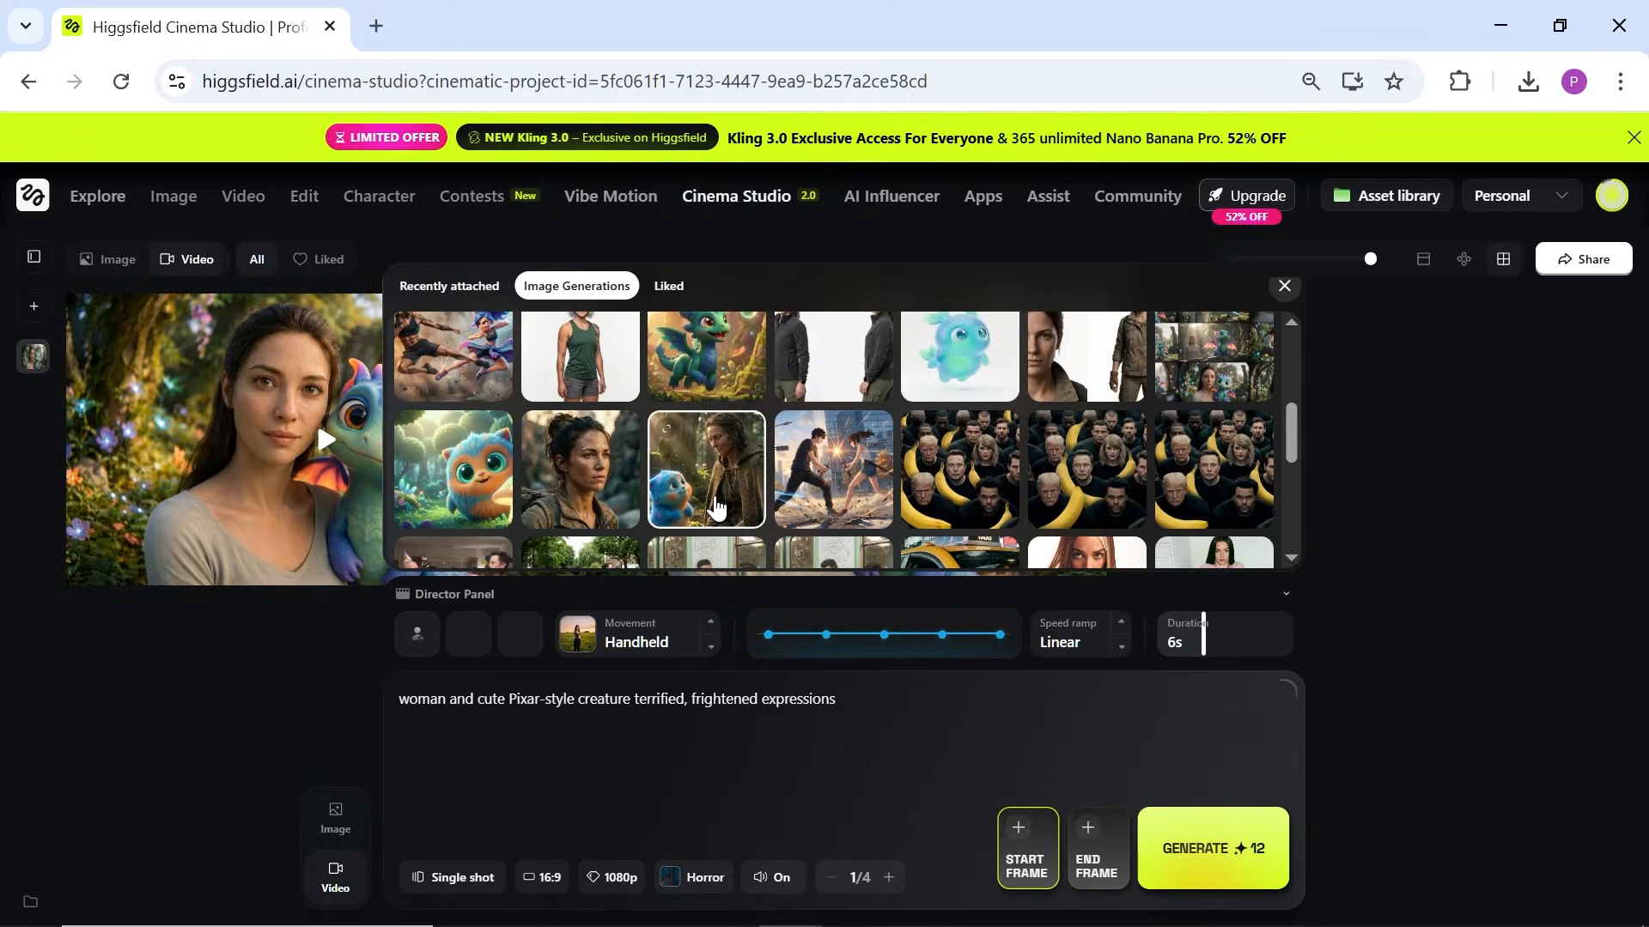
{"action": "left_click", "coordinate": [713, 504]}
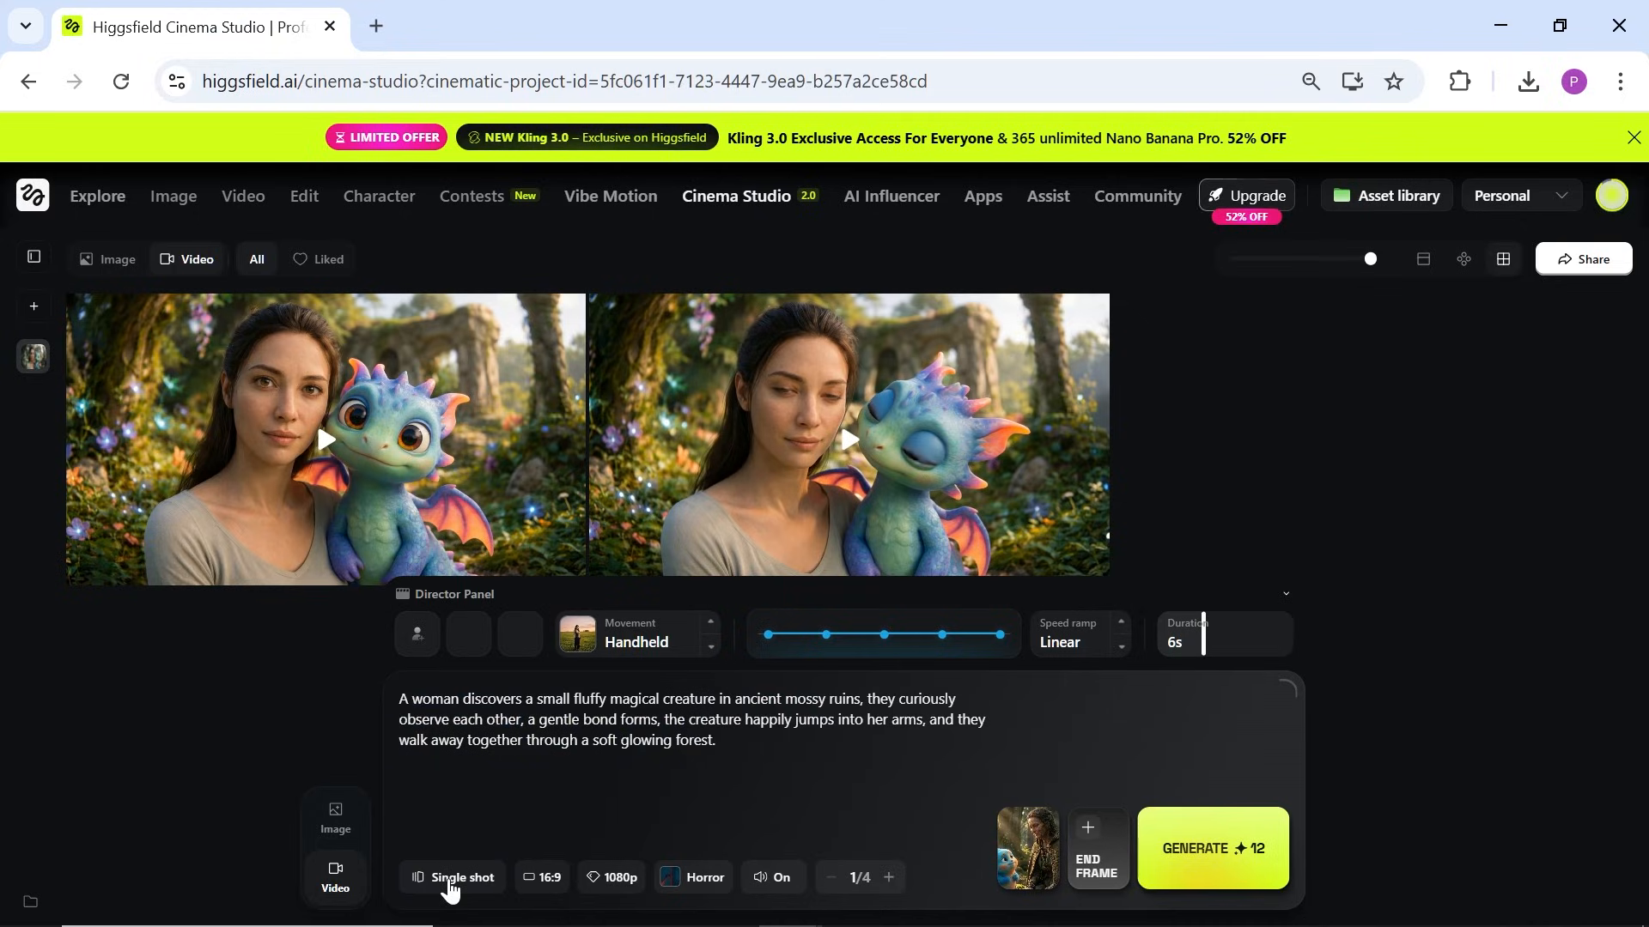
{"action": "left_click", "coordinate": [449, 880]}
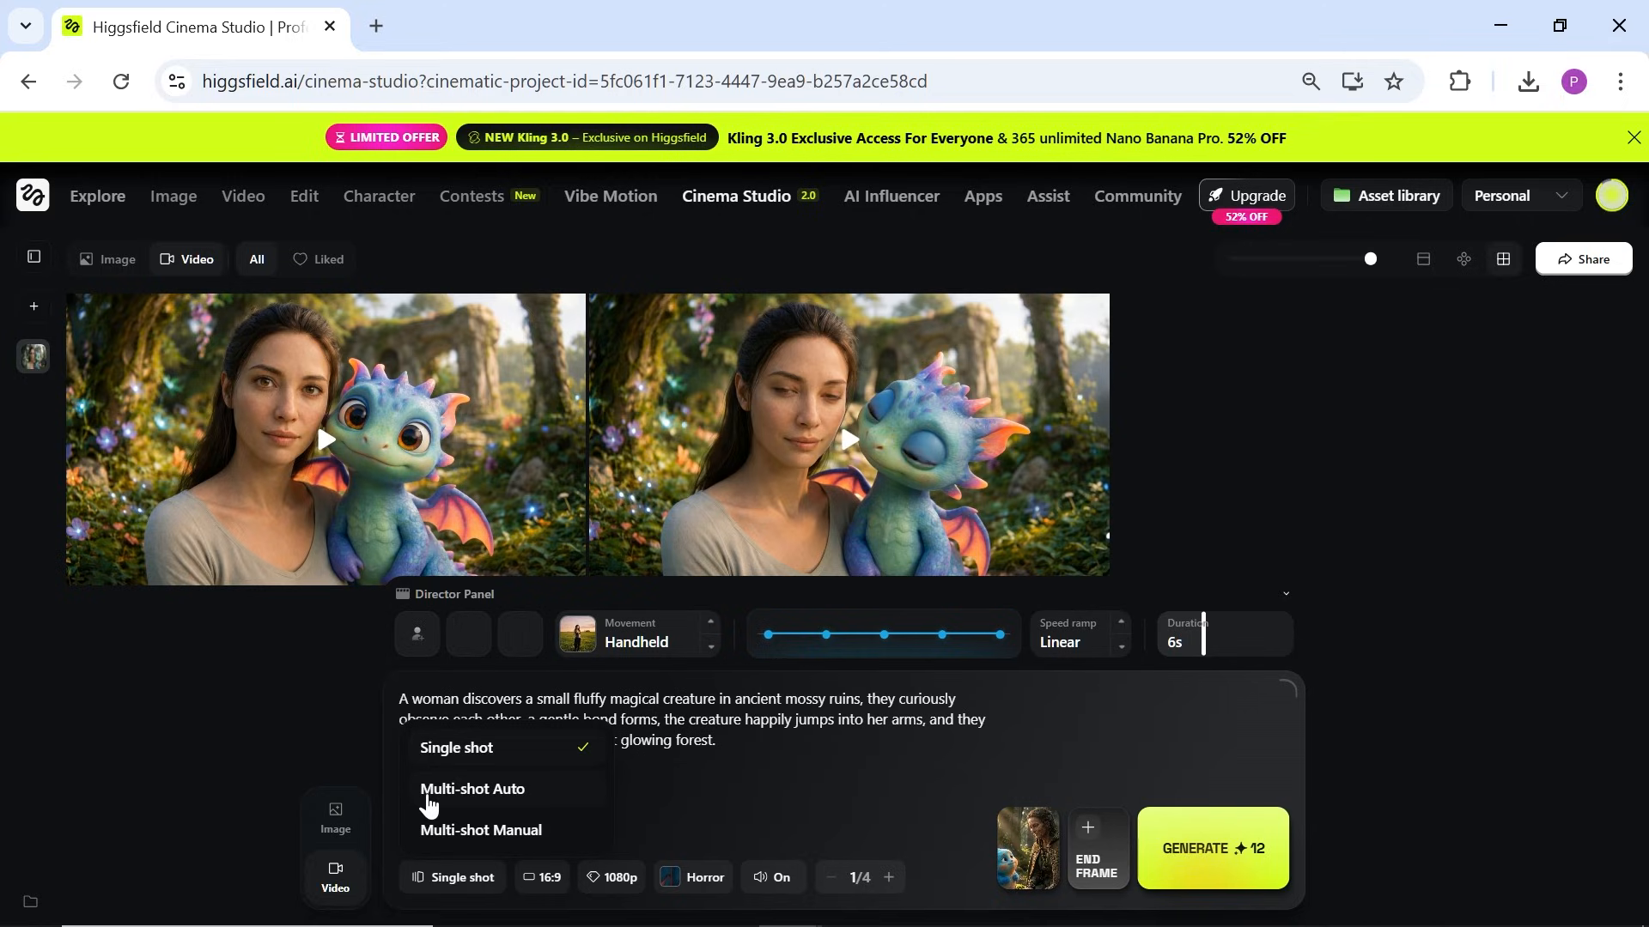
{"action": "left_click", "coordinate": [516, 803]}
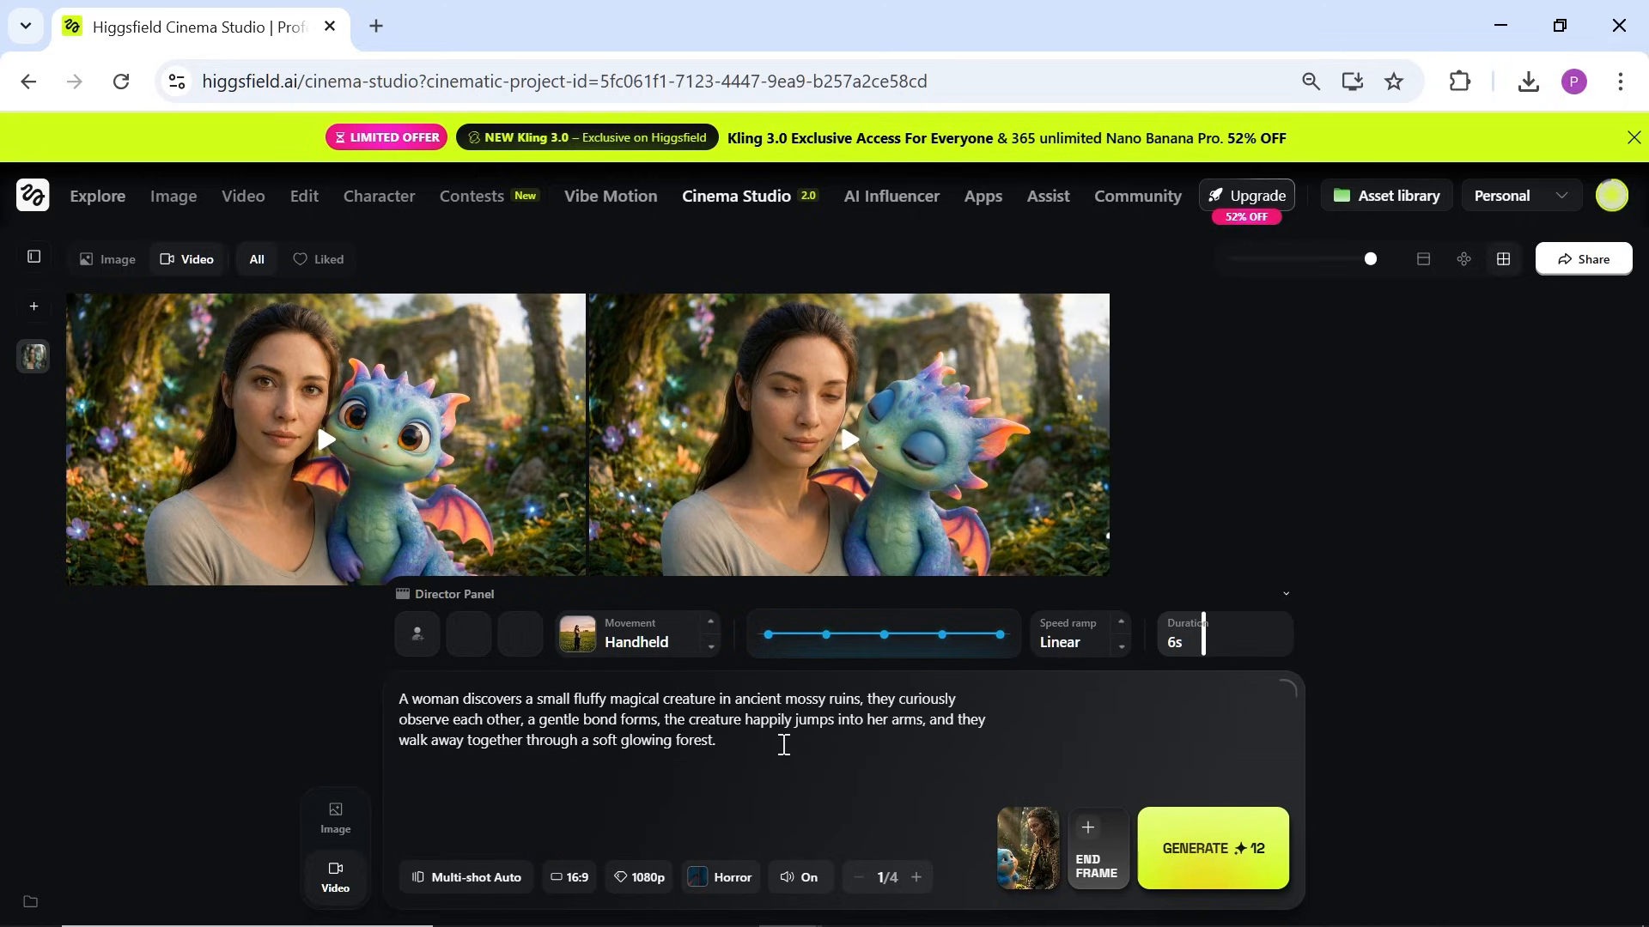
{"action": "left_click_drag", "start_coordinate": [755, 744], "coordinate": [407, 702]}
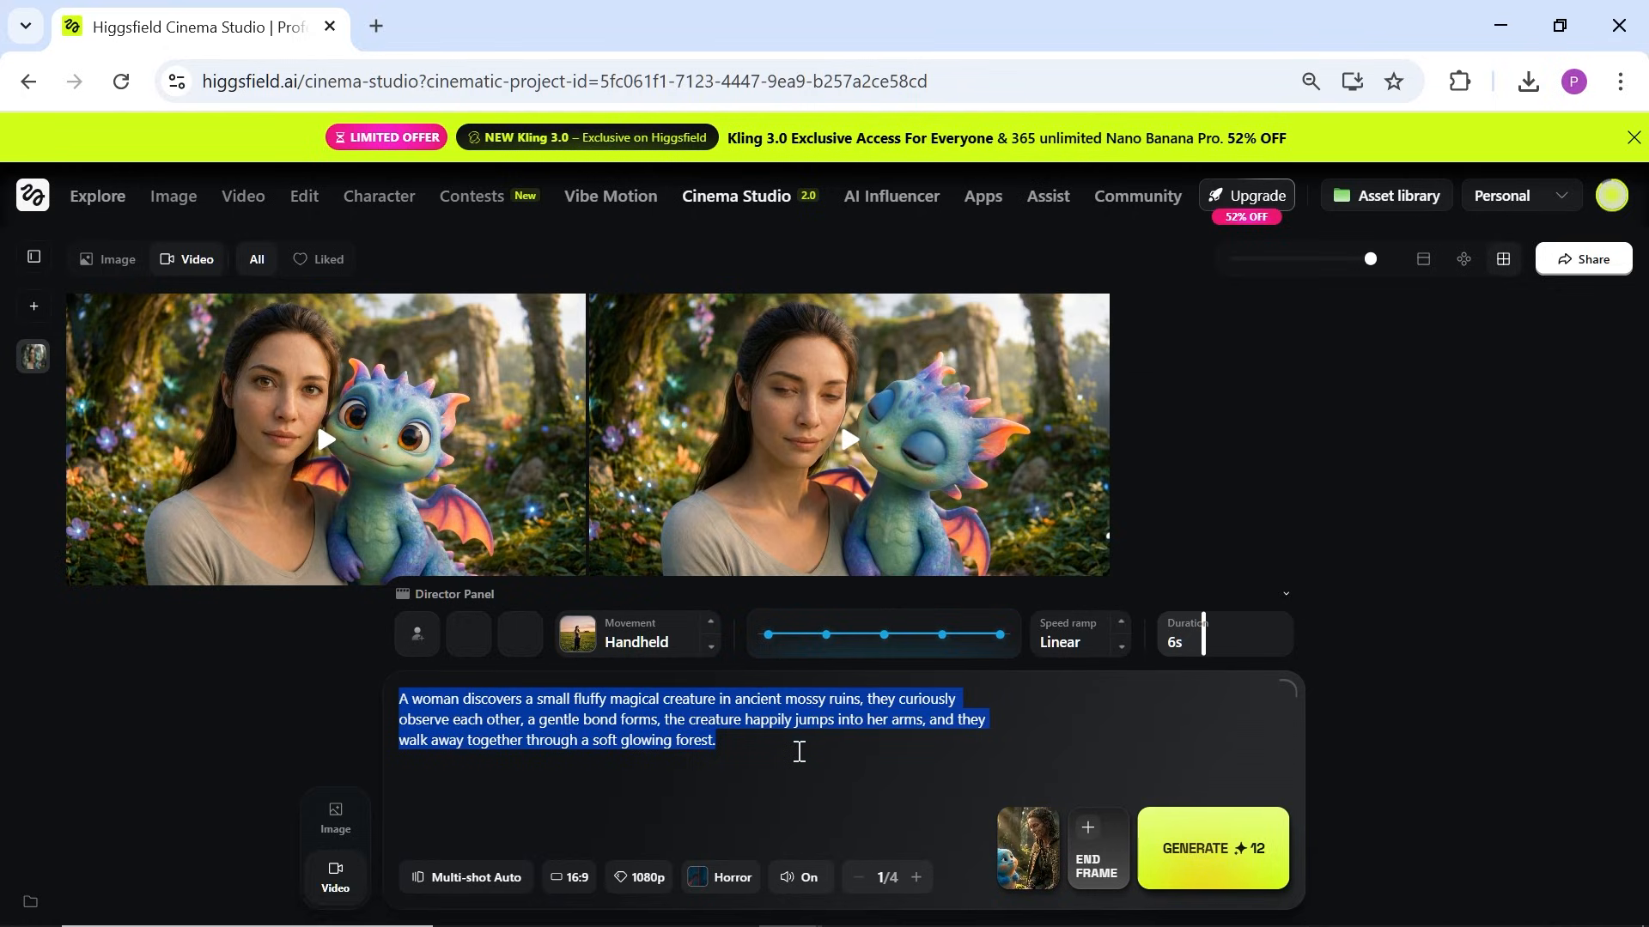
{"action": "left_click", "coordinate": [801, 756]}
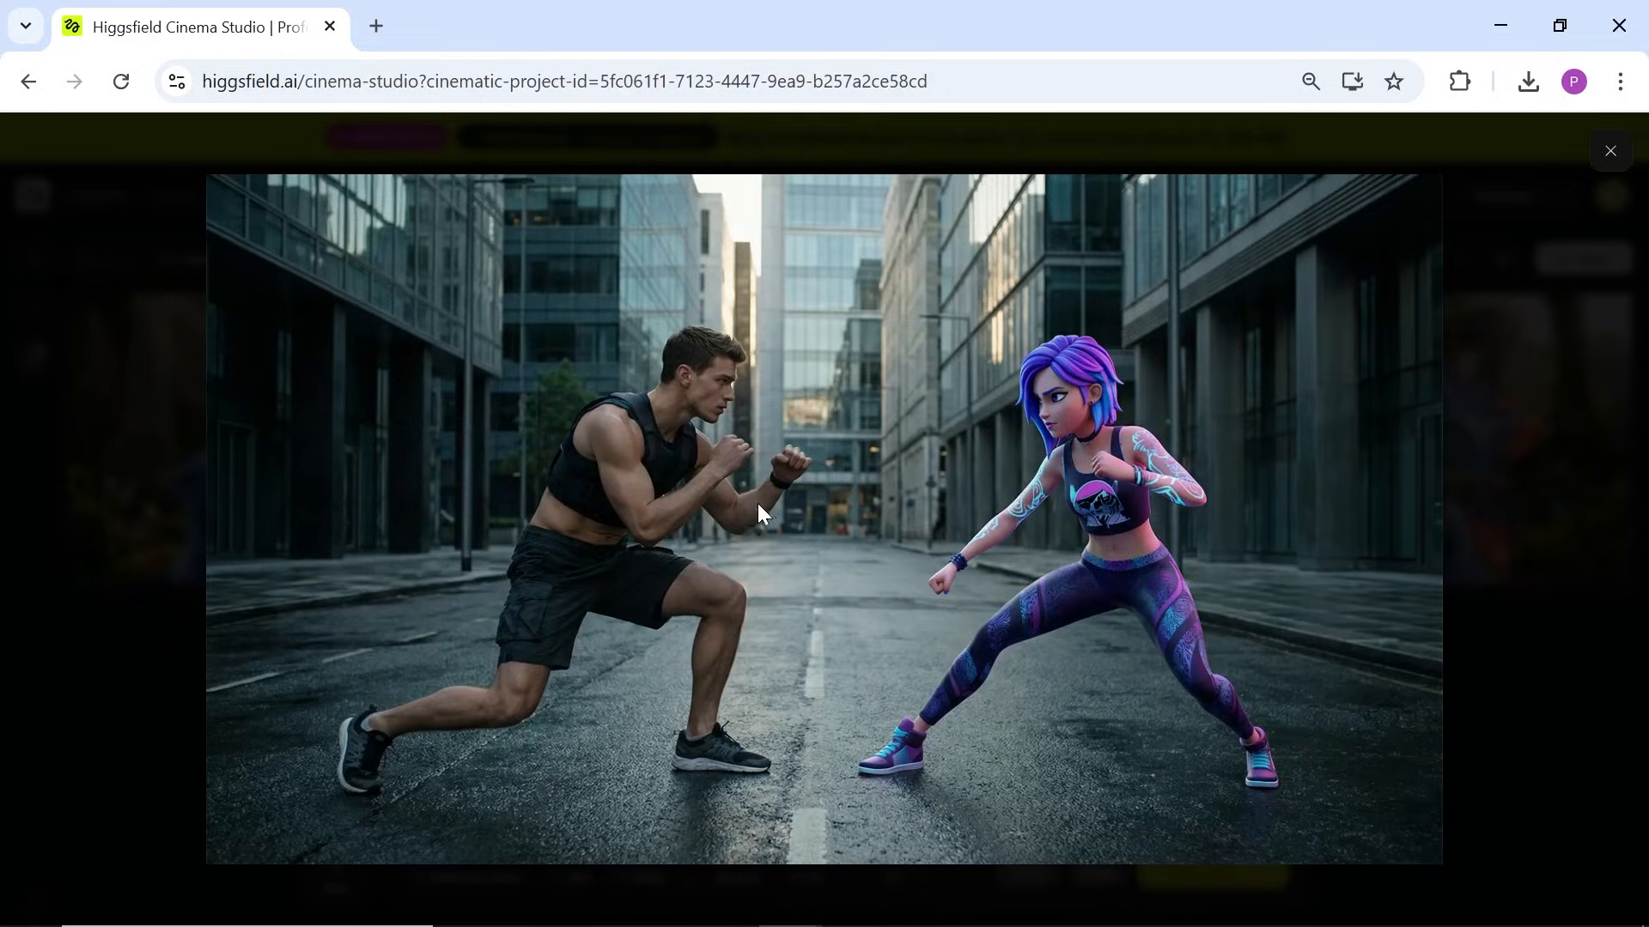
Step: Set the street-fight shot's speed ramp to Impact
{"action": "left_click", "coordinate": [1602, 148]}
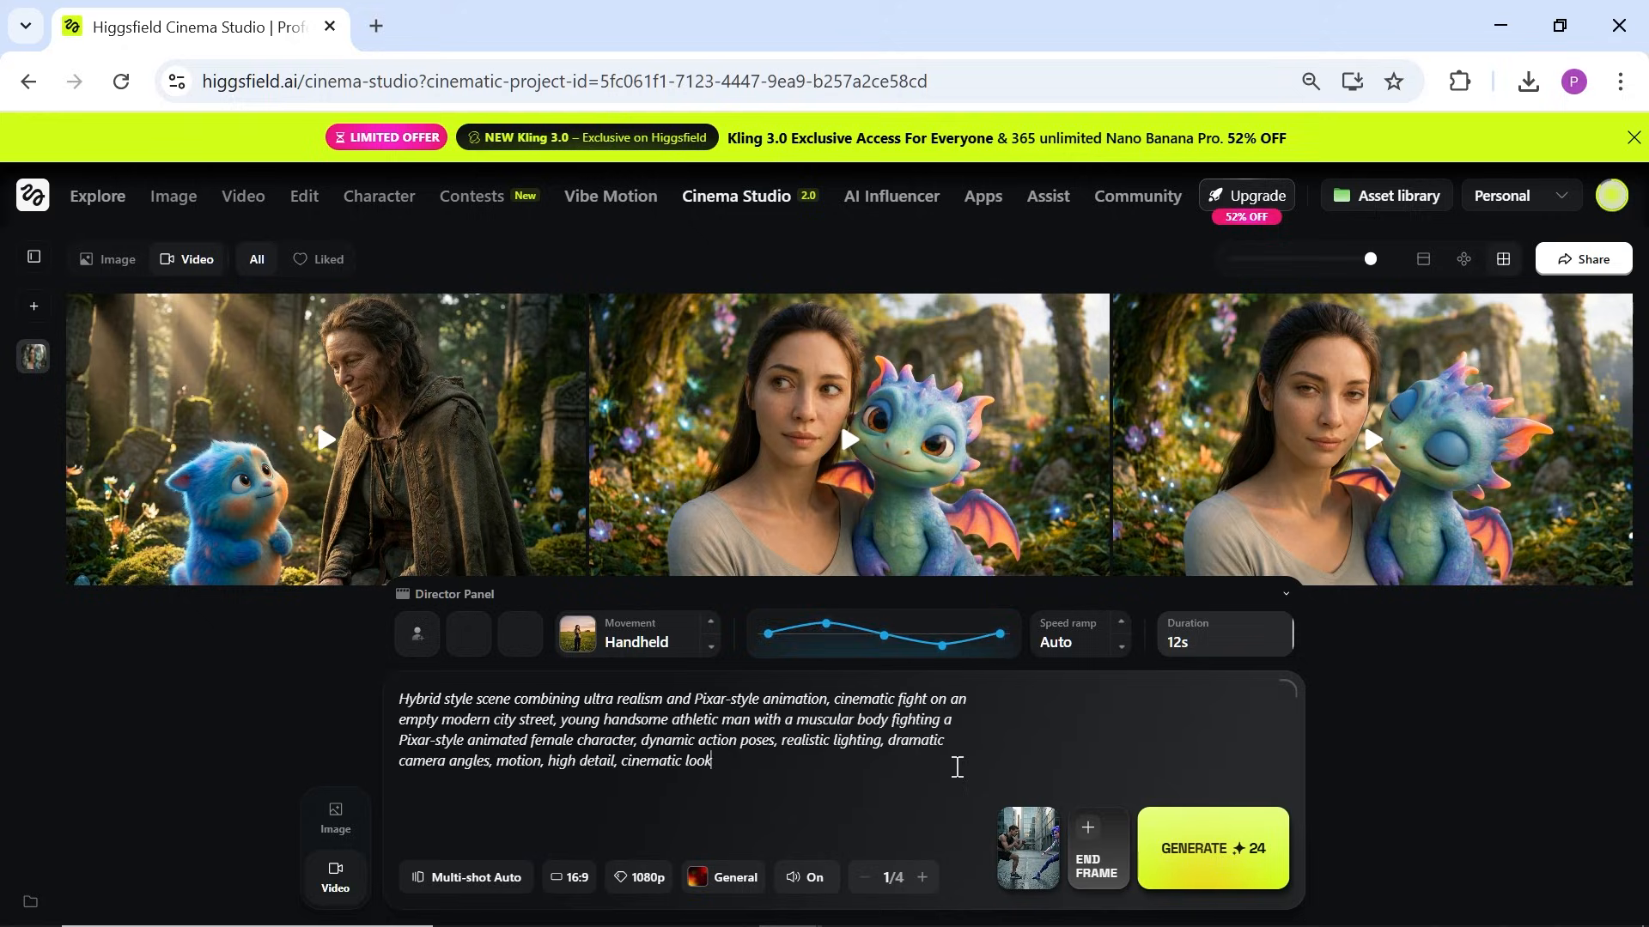
{"action": "left_click_drag", "start_coordinate": [953, 765], "coordinate": [872, 788]}
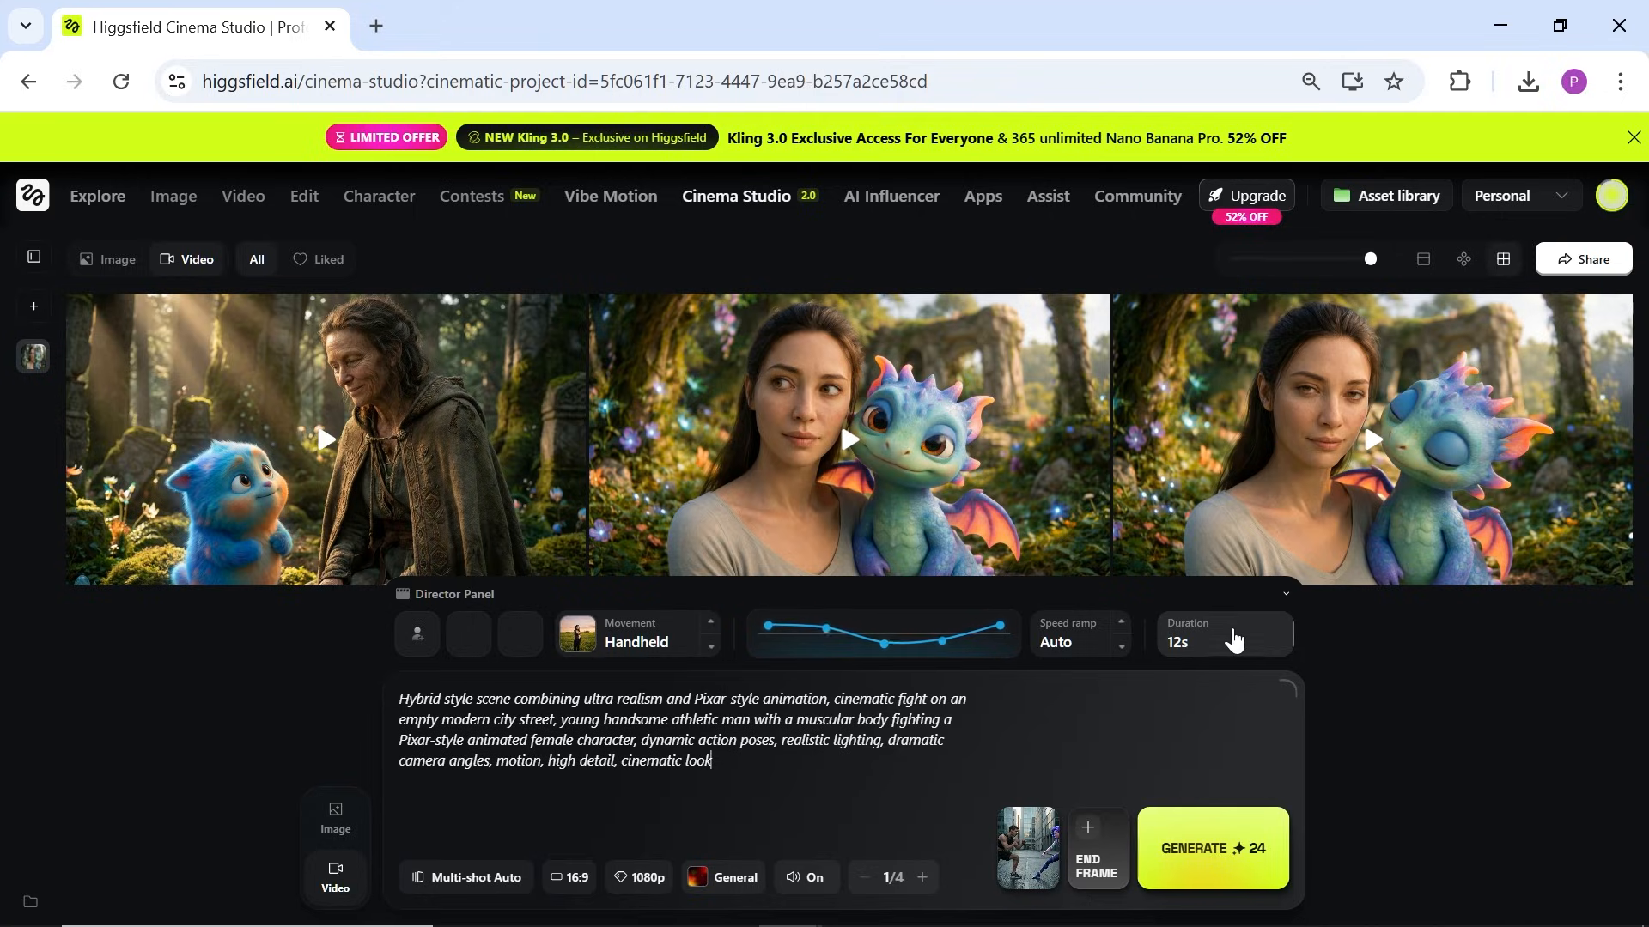
{"action": "left_click", "coordinate": [841, 652]}
{"action": "left_click", "coordinate": [1117, 650]}
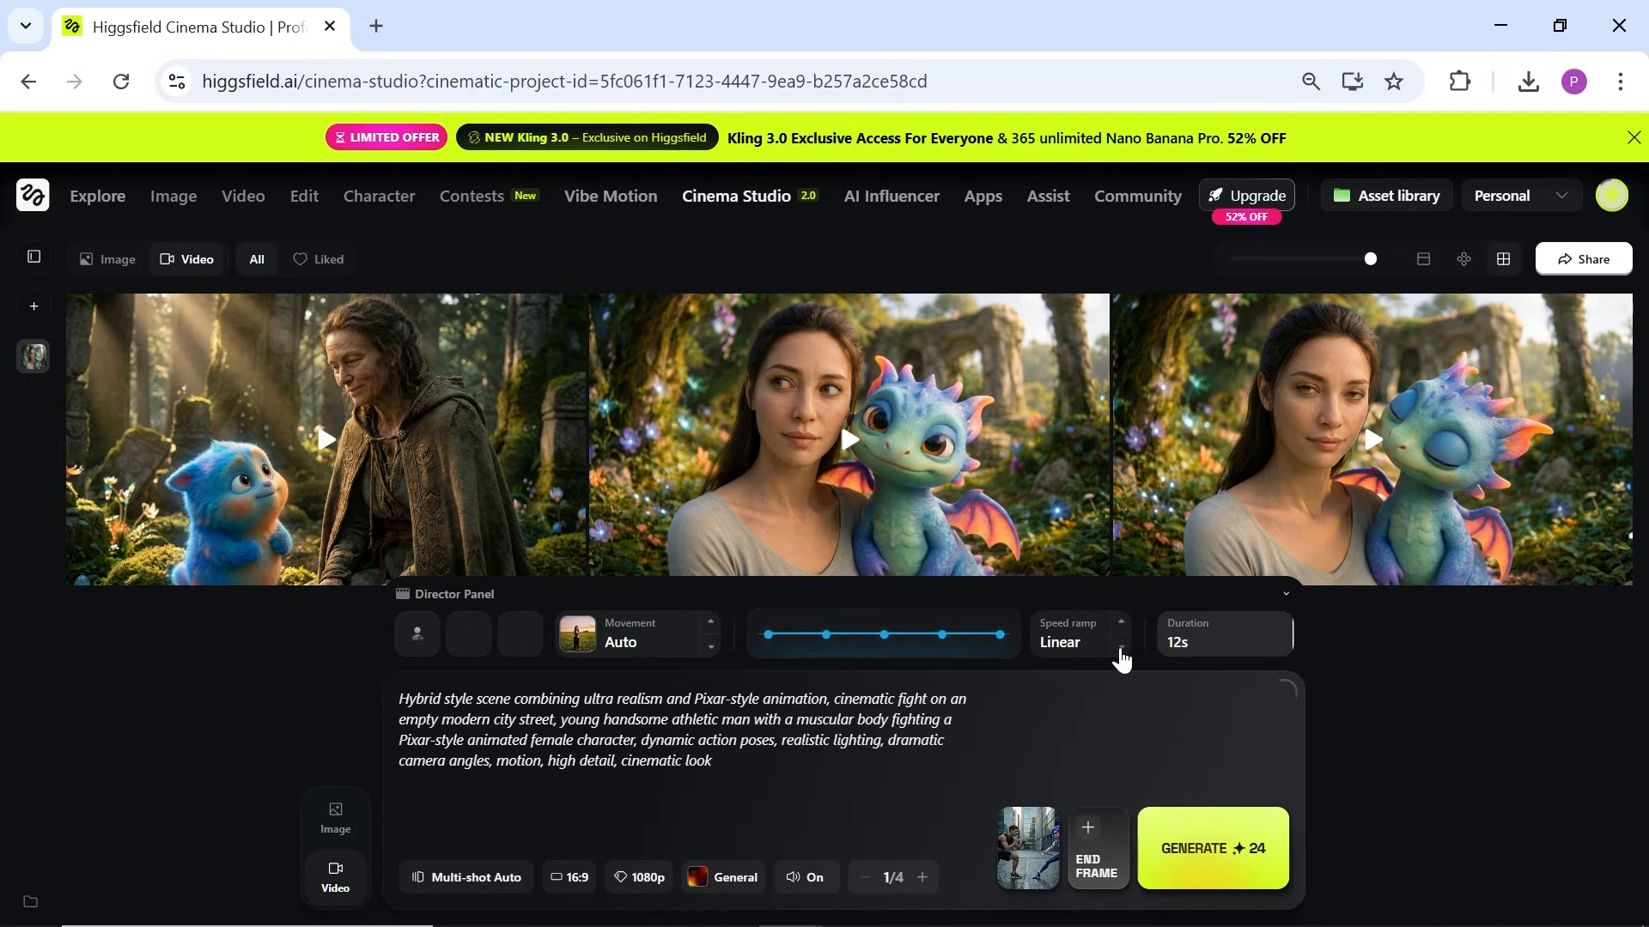
{"action": "left_click", "coordinate": [1119, 650]}
{"action": "left_click", "coordinate": [1120, 650]}
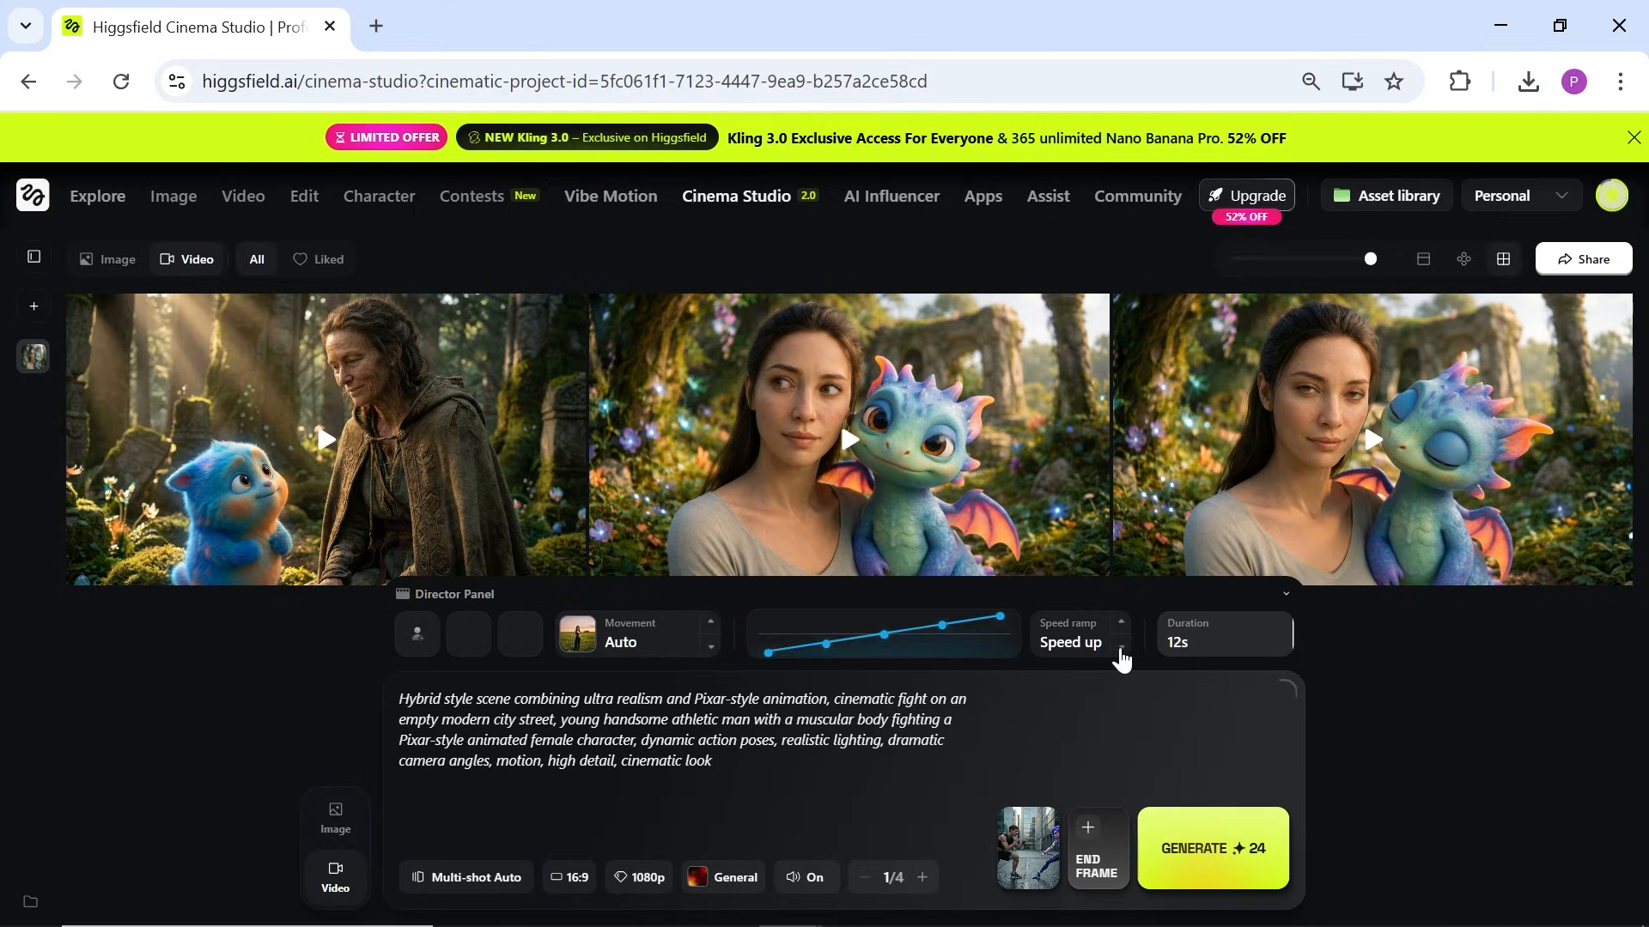
{"action": "left_click", "coordinate": [1121, 650]}
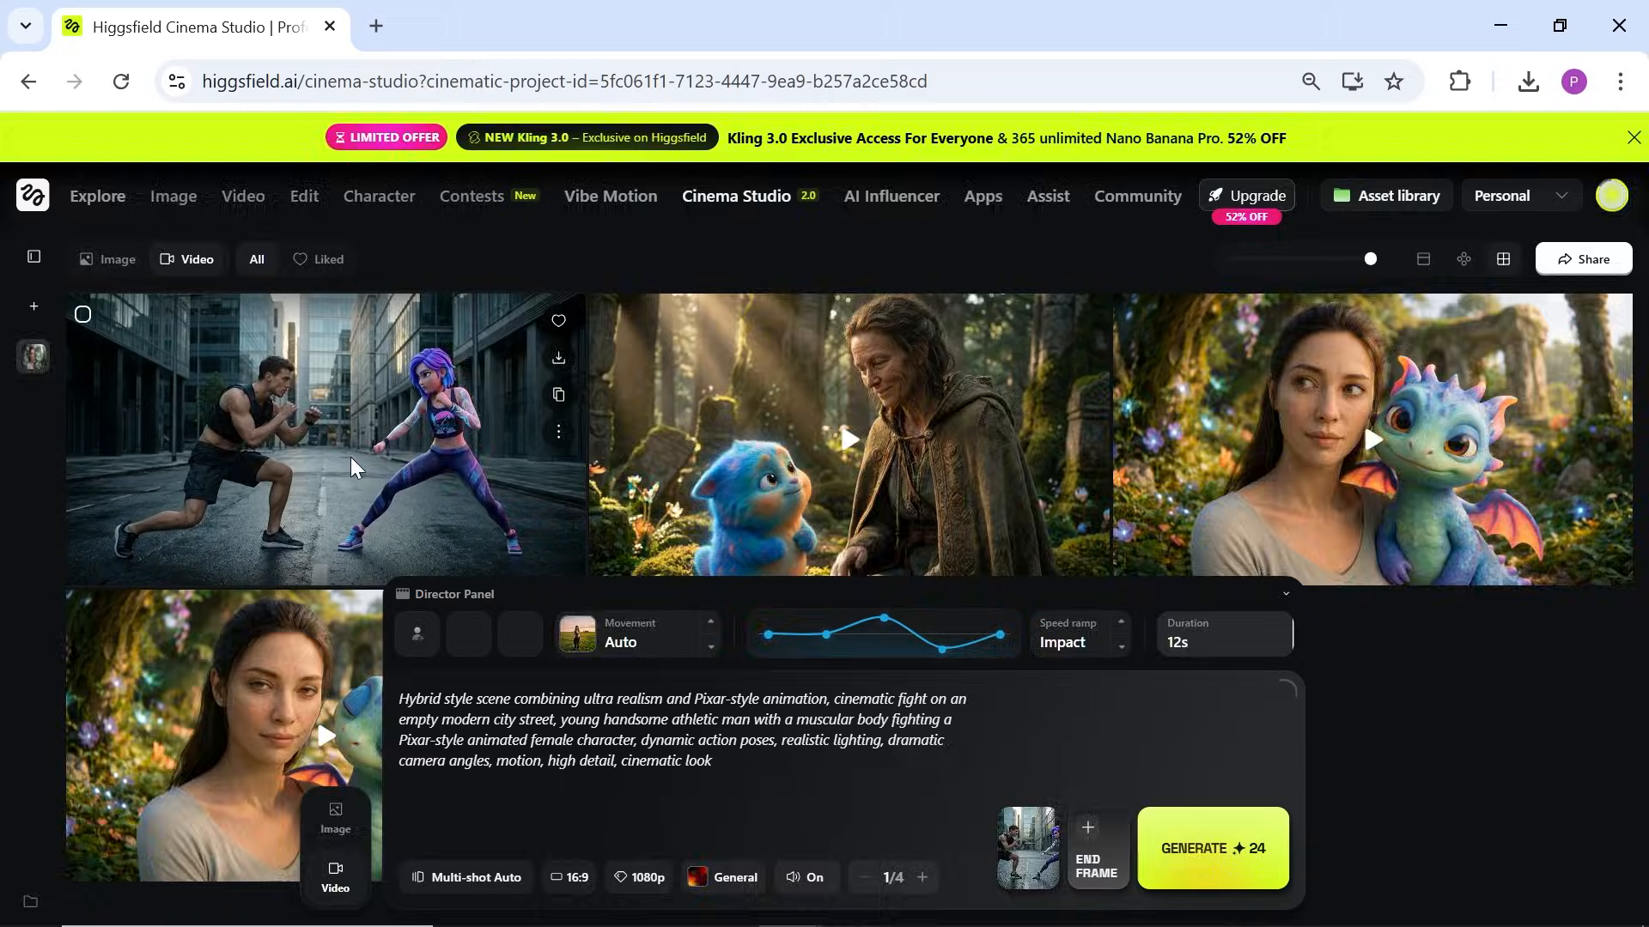
Step: Watch the new hybrid street-fight clip and scroll down its page
{"action": "left_click", "coordinate": [352, 464]}
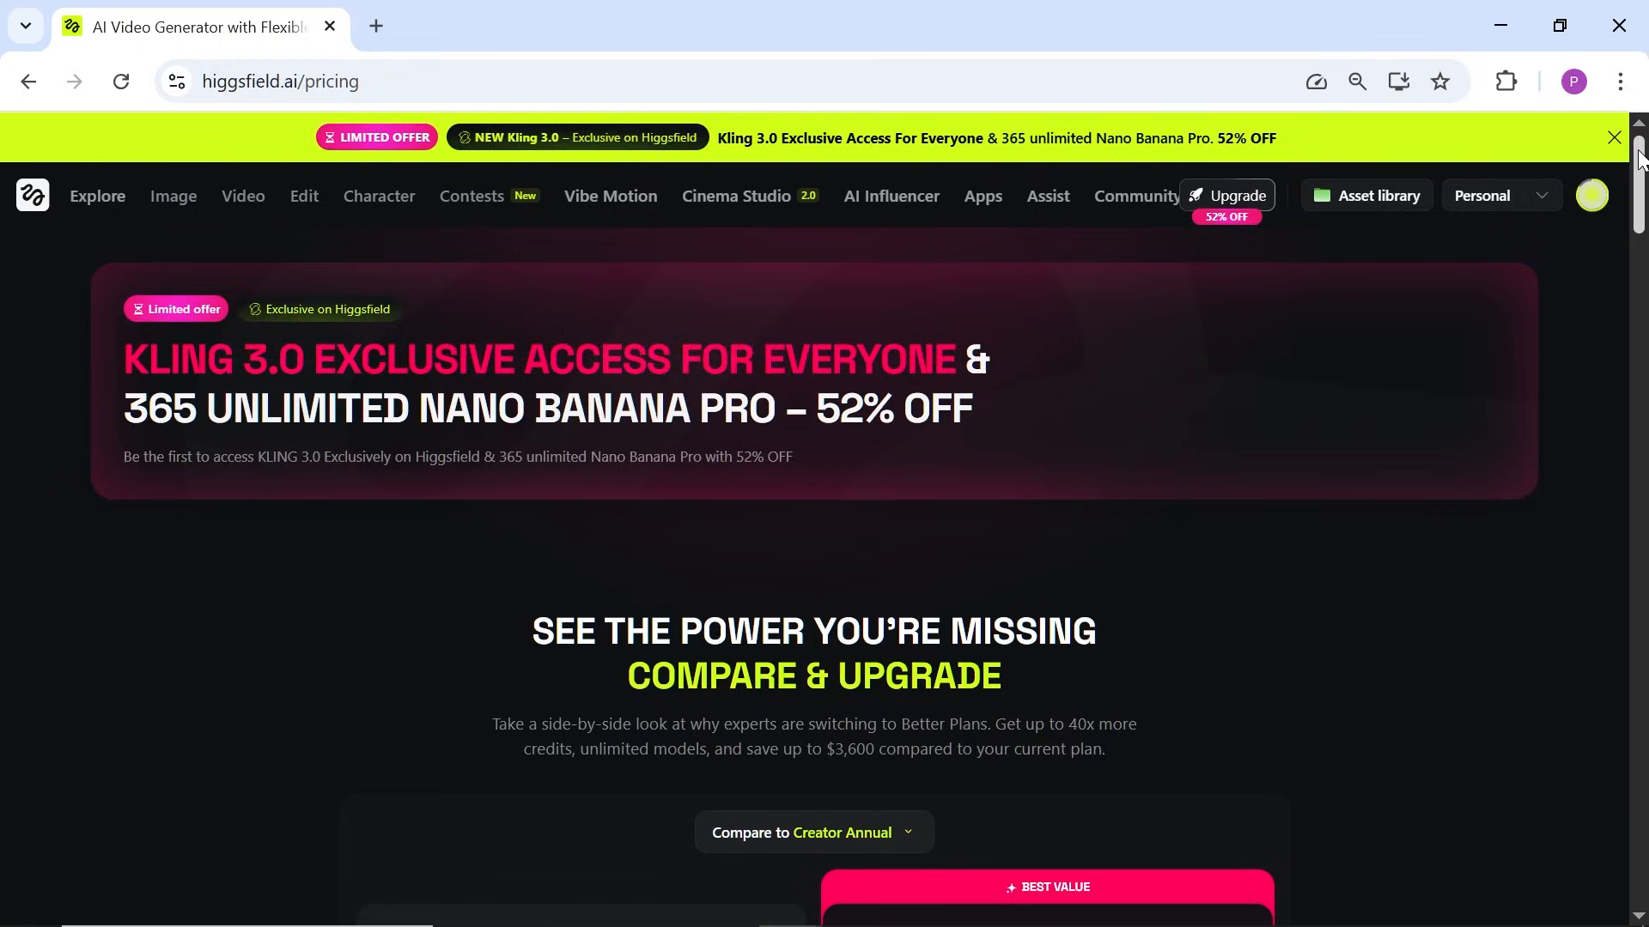
{"action": "scroll", "coordinate": [1644, 190], "scroll_direction": "down", "scroll_amount": 3}
{"action": "scroll", "coordinate": [1645, 190], "scroll_direction": "down", "scroll_amount": 5}
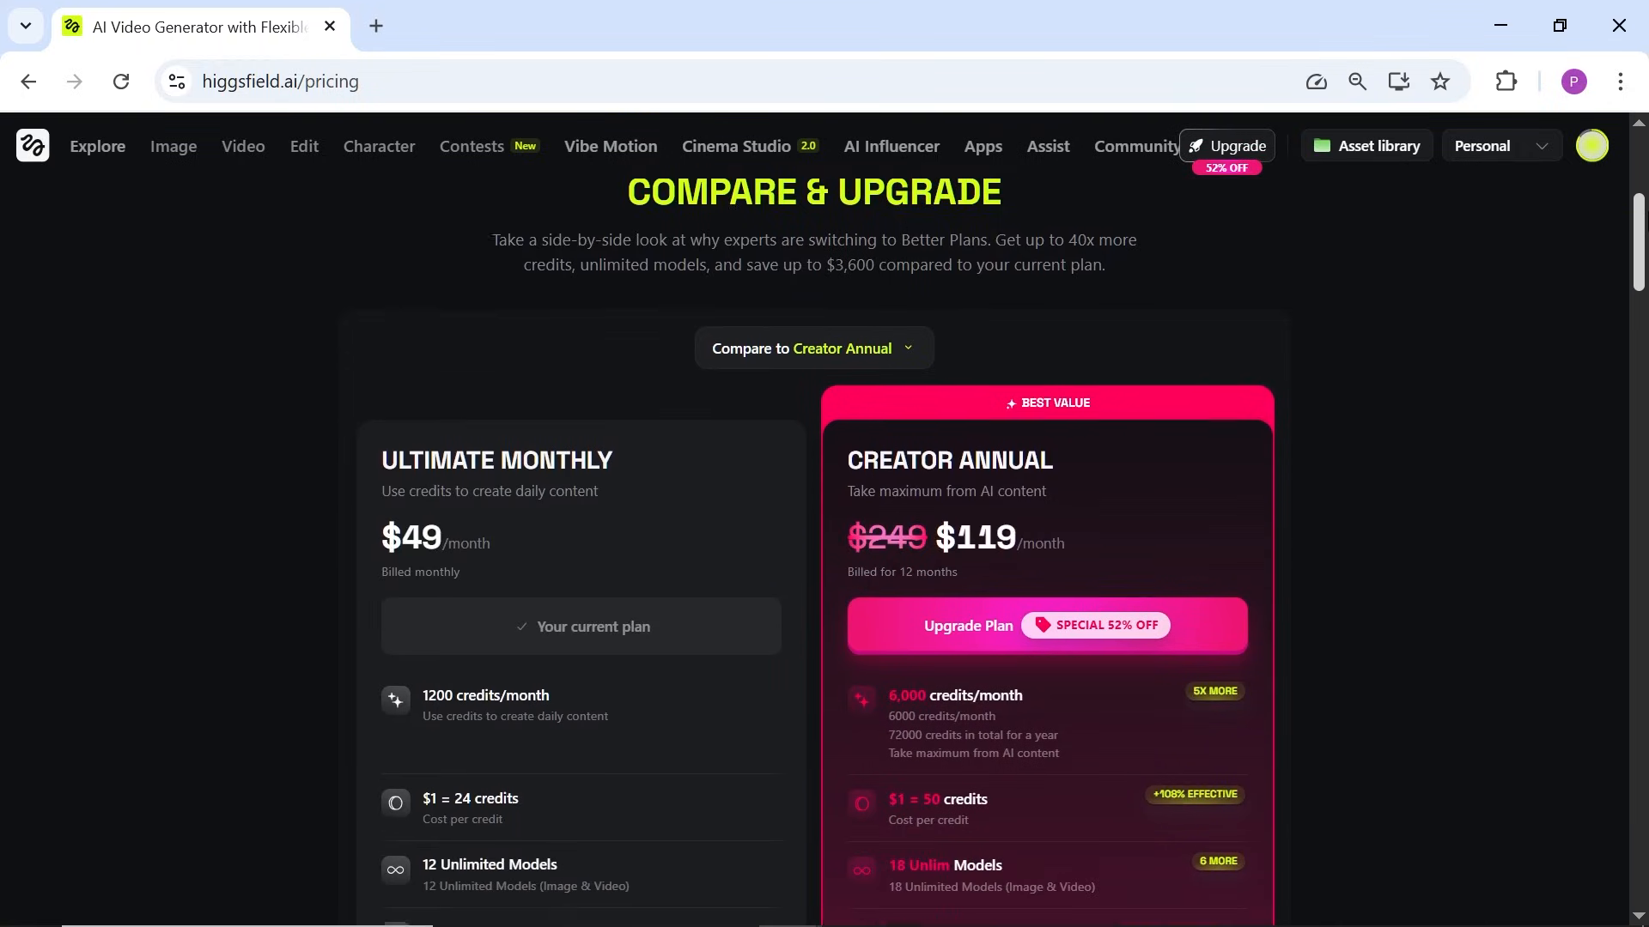